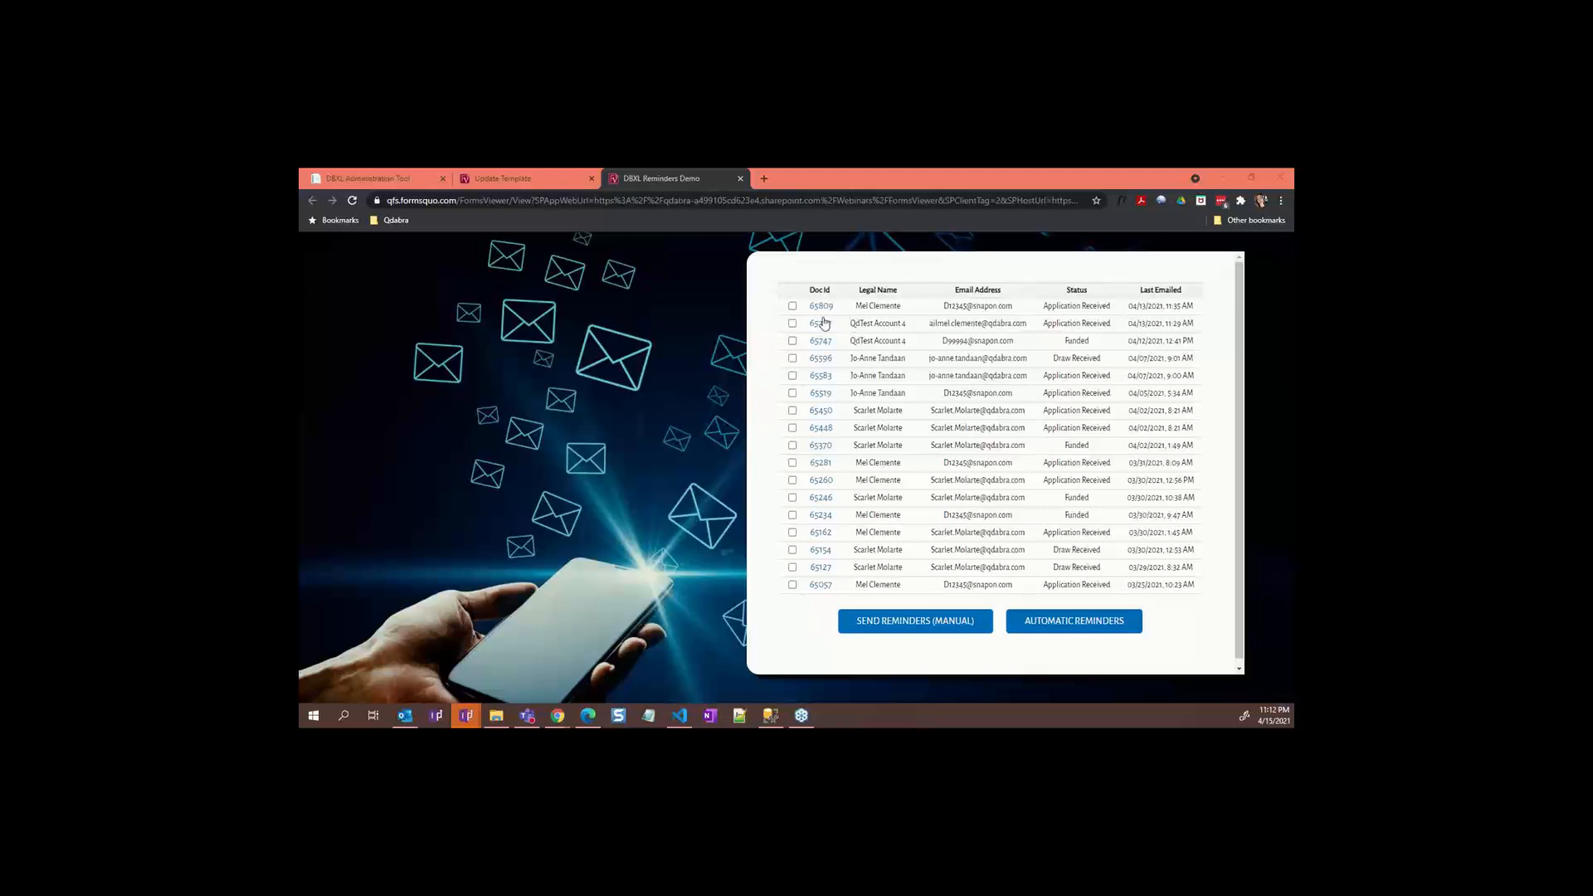
Step: Check document 65809's Approved status and weekly reminders (4/19/2021 to 5/24/2021), then return to the list
click(822, 312)
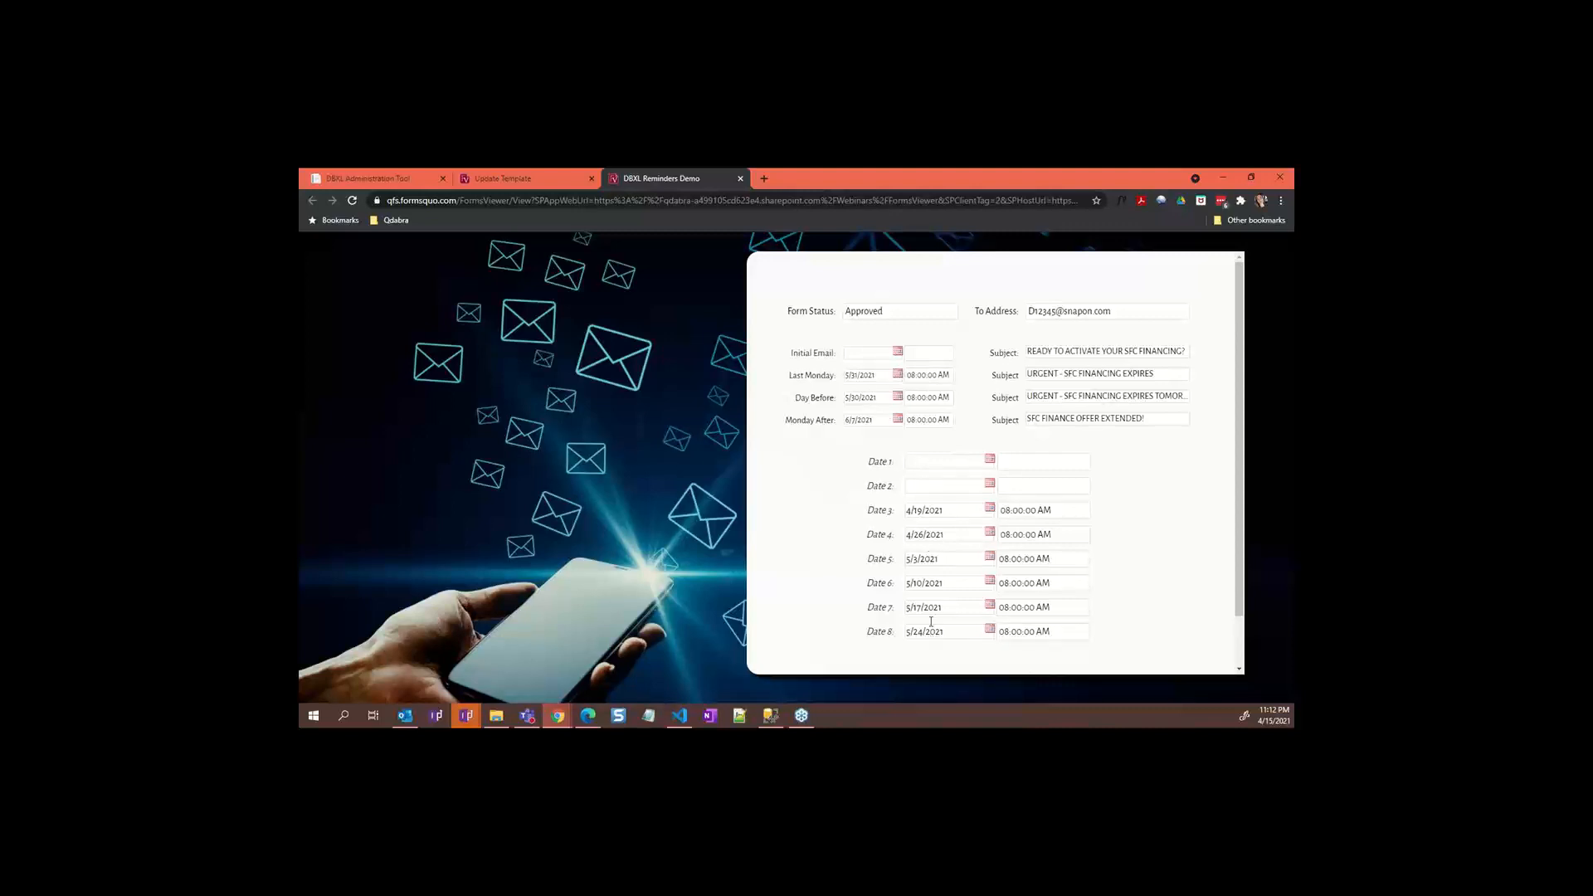
click(932, 513)
scroll(953, 513, down, 1)
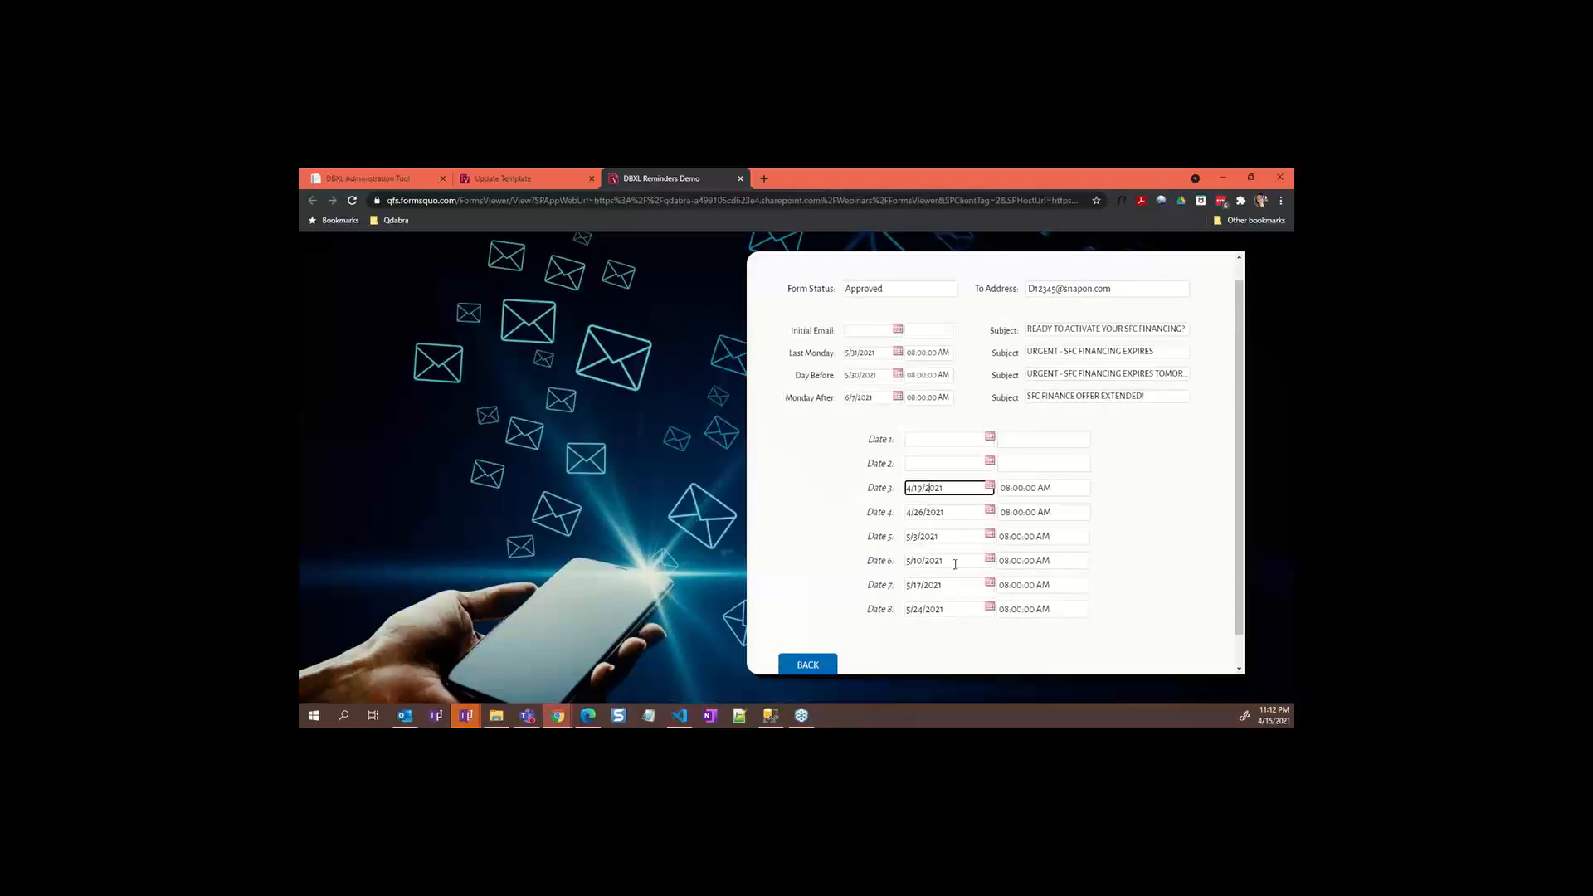
scroll(955, 564, up, 1)
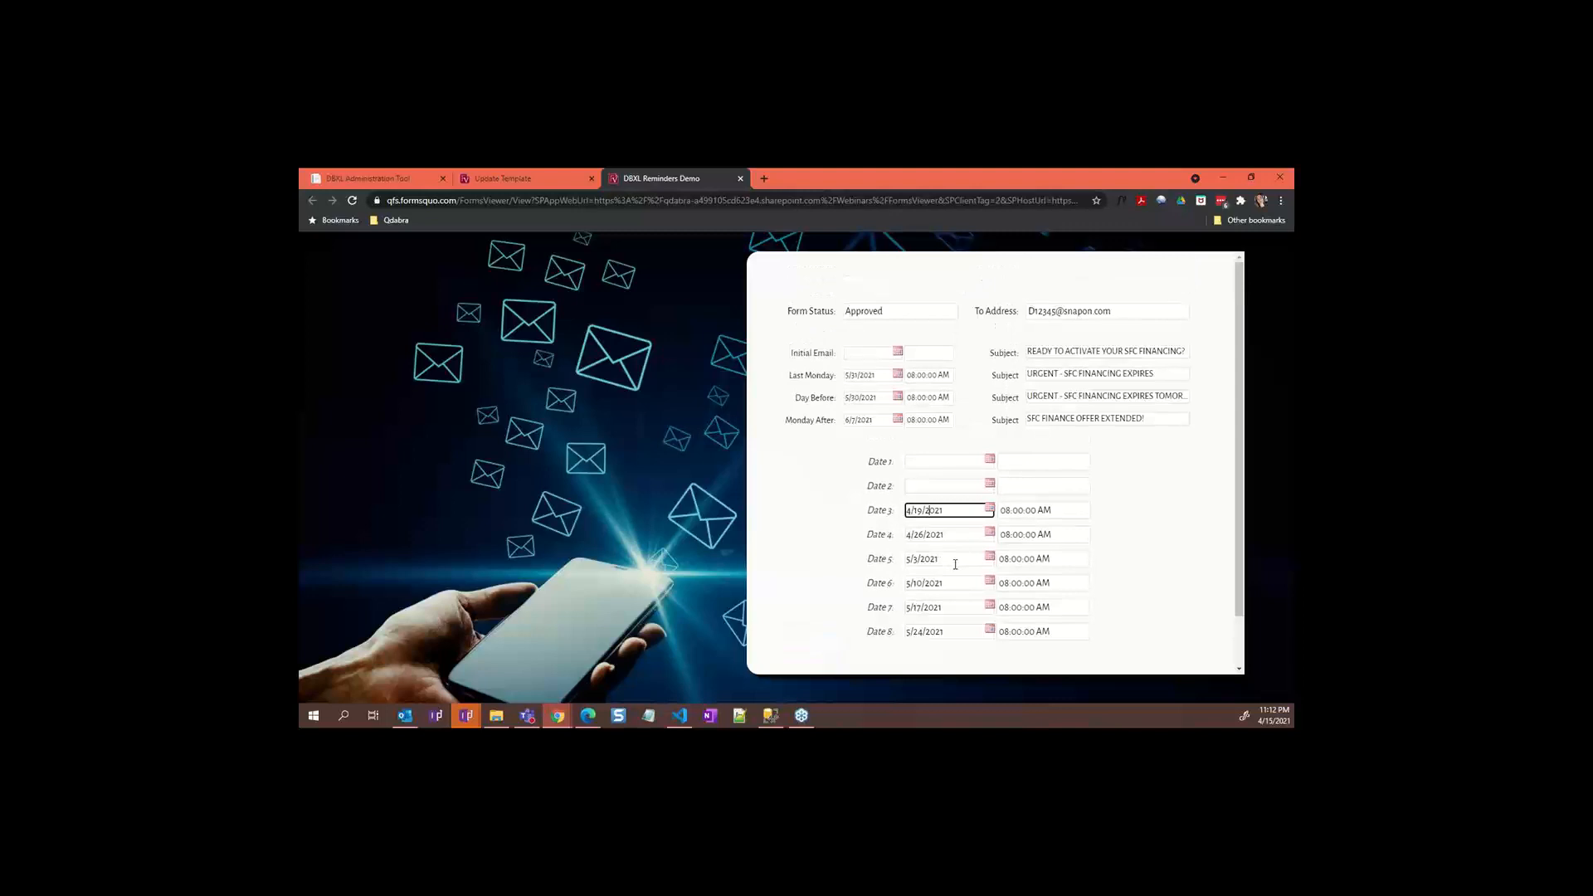
scroll(912, 581, down, 3)
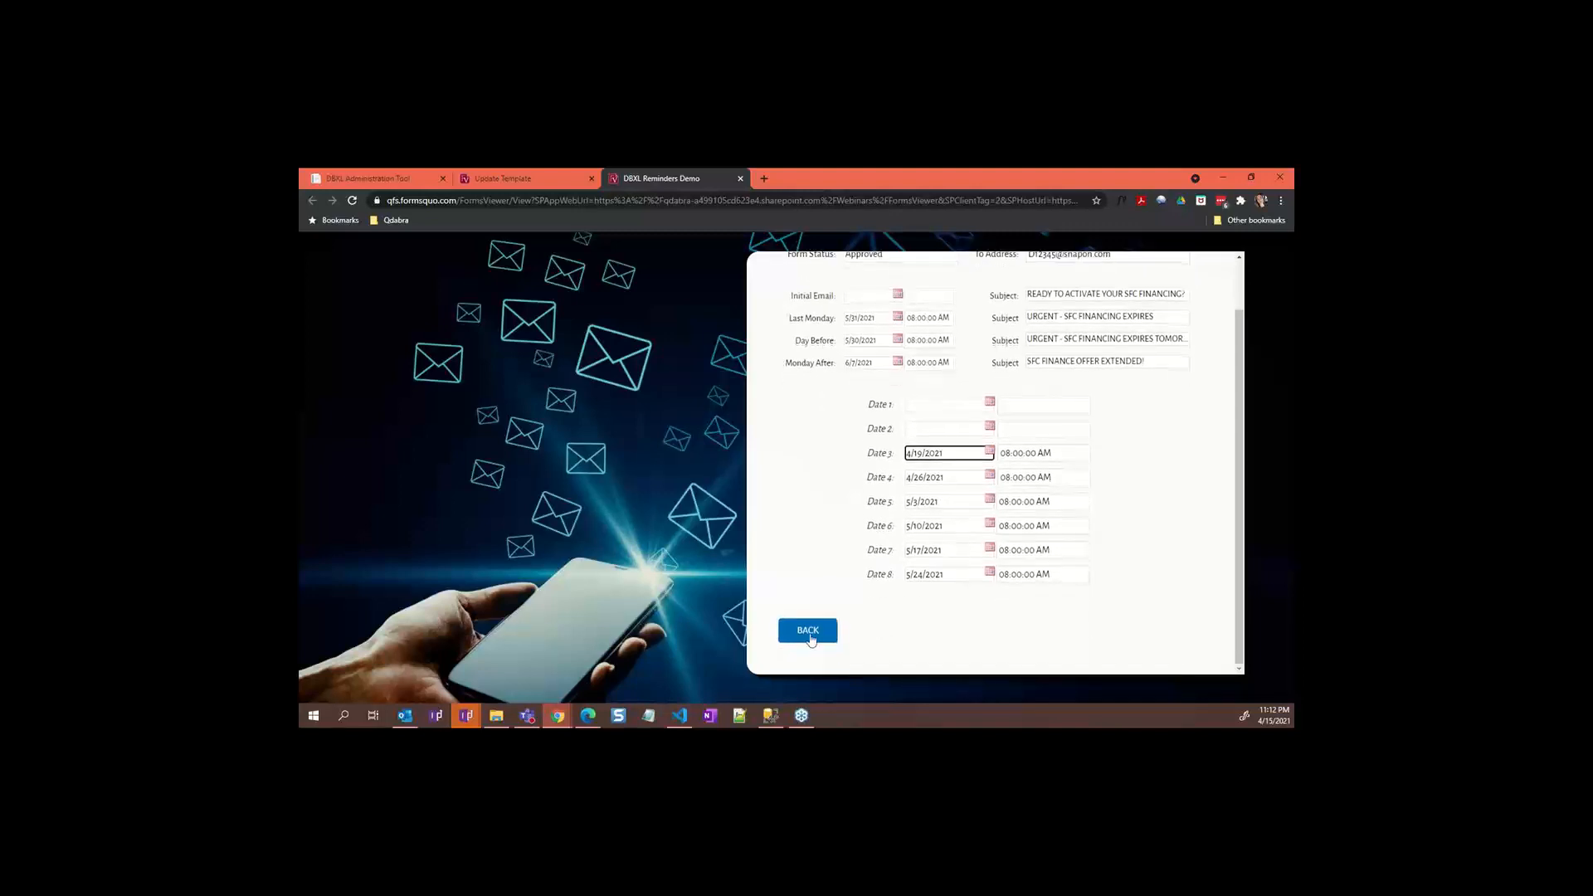
click(810, 637)
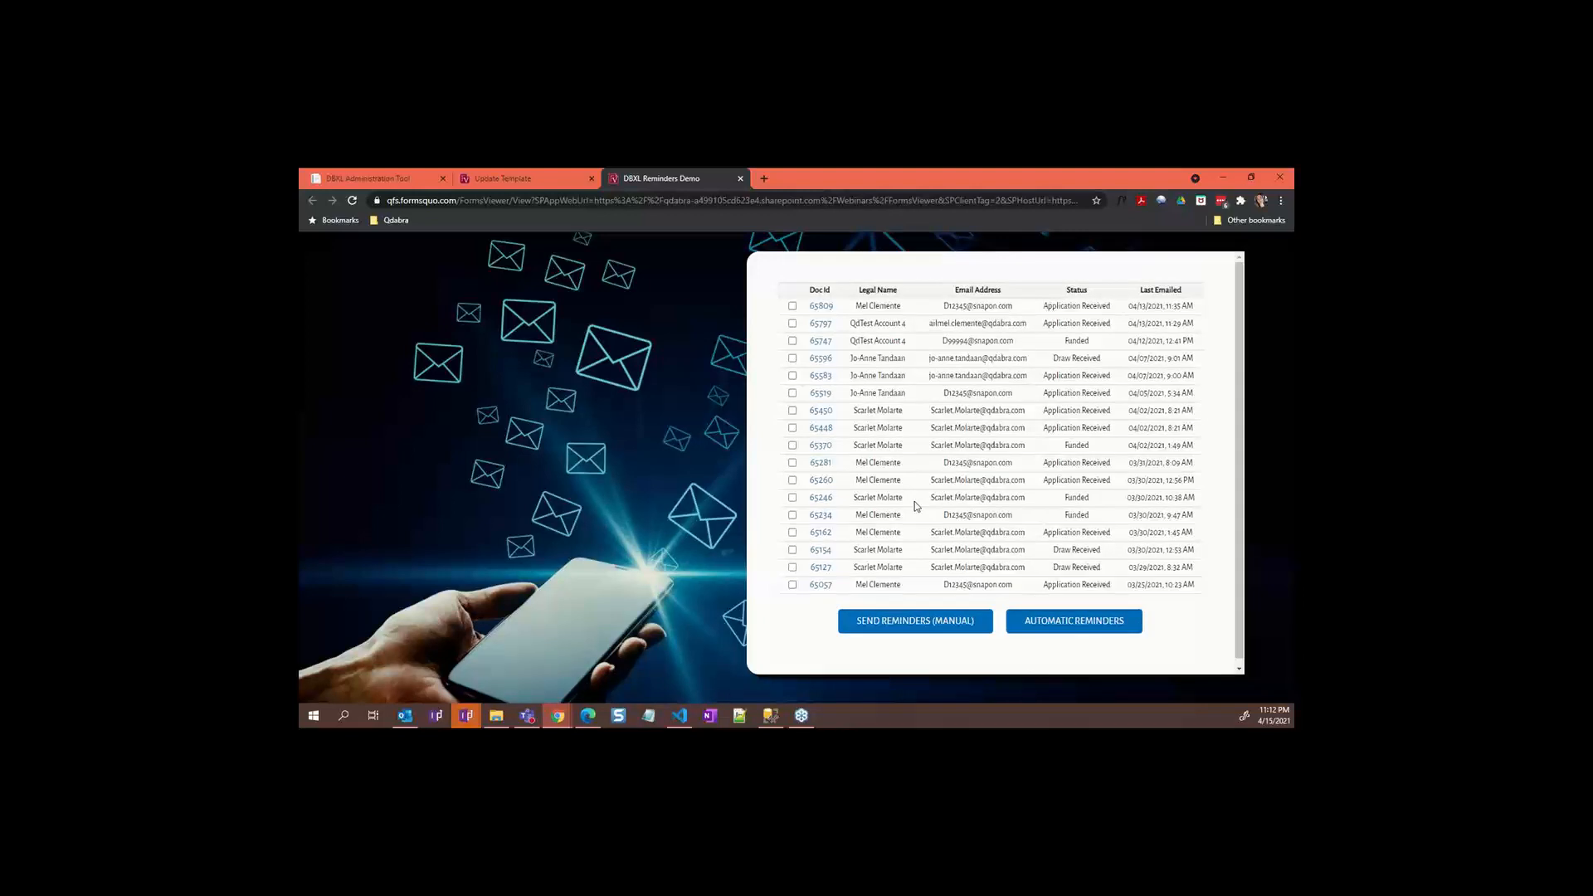
Step: Tick documents 65809, 65797, 65747 and 65583, send manual reminders, and view the approval letter in Outlook
click(793, 307)
click(793, 324)
click(792, 341)
click(792, 376)
click(925, 628)
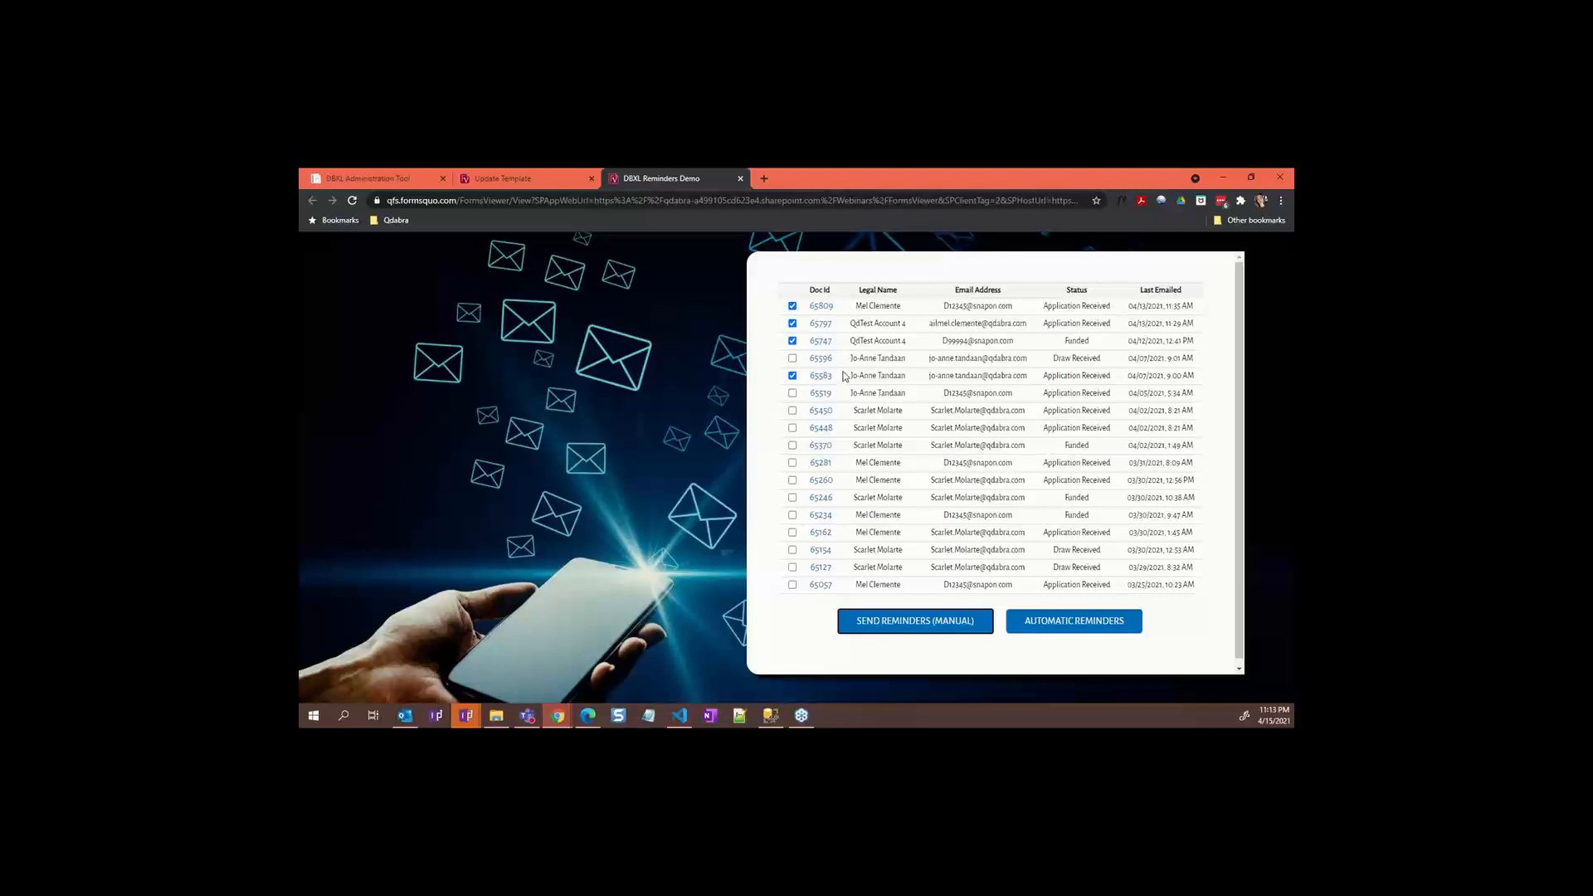
click(415, 718)
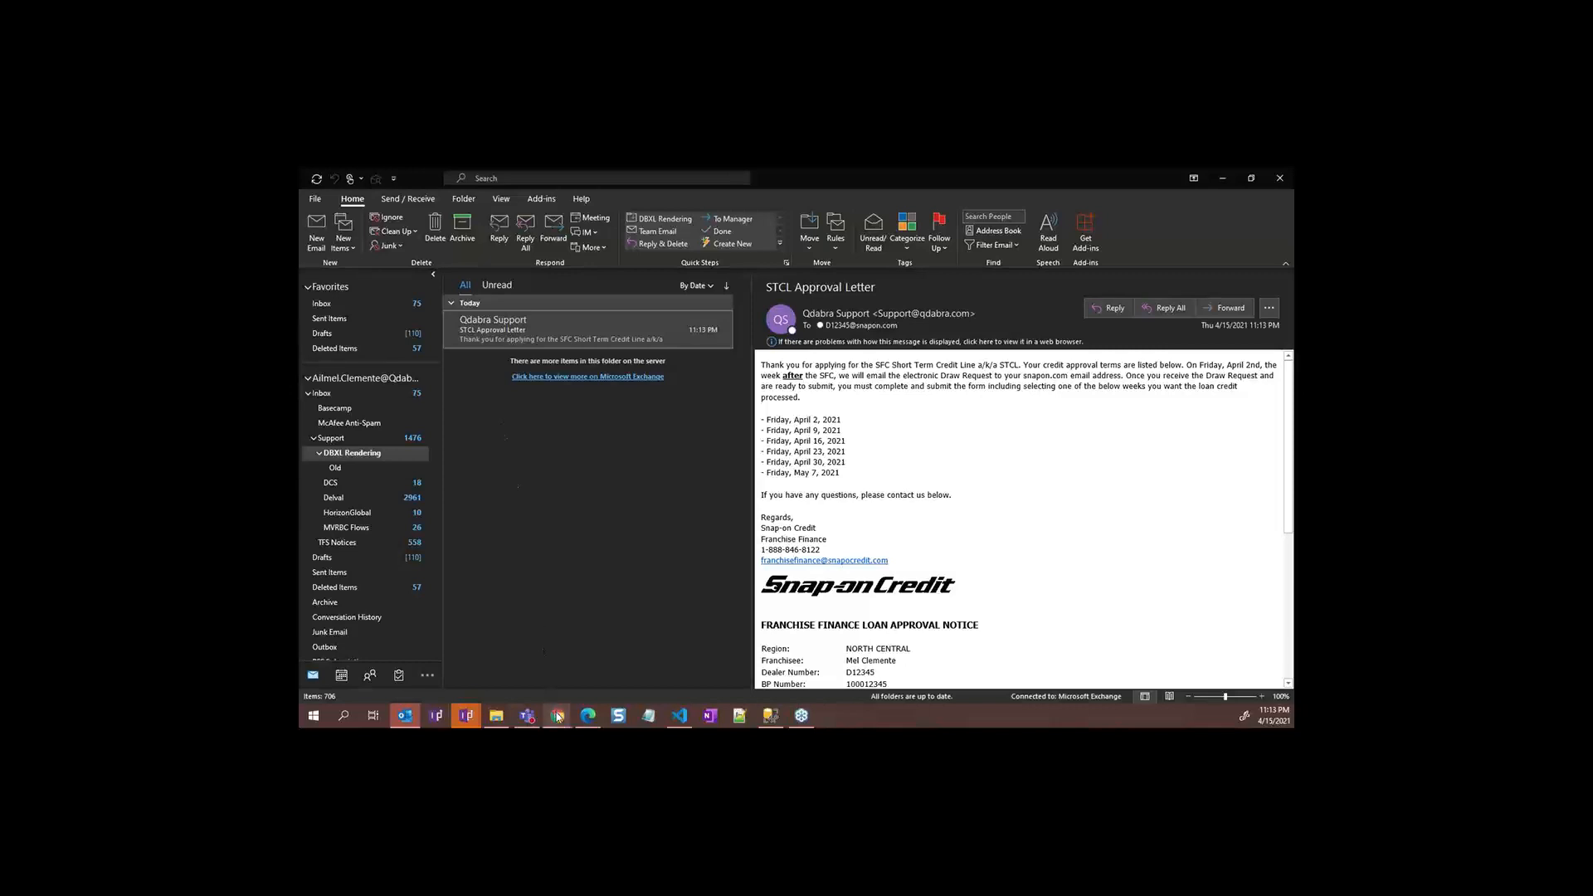
Step: Review the Actual Draw Date reminder mapping, then return to the five STCL_Notifications reminder mappings
mouse_move(557, 715)
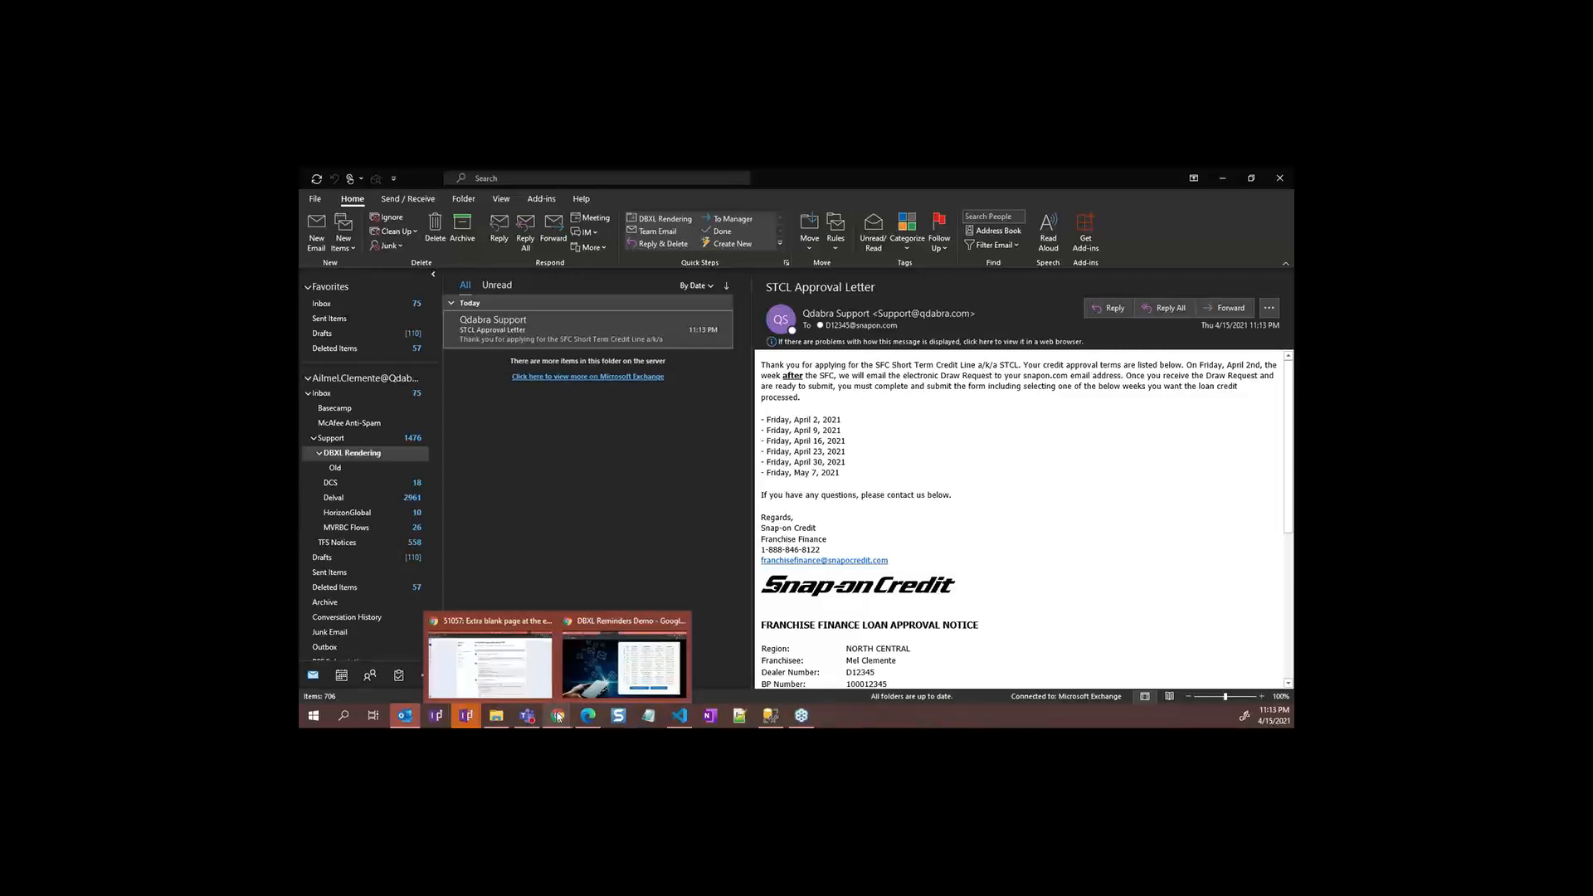
click(587, 678)
click(381, 179)
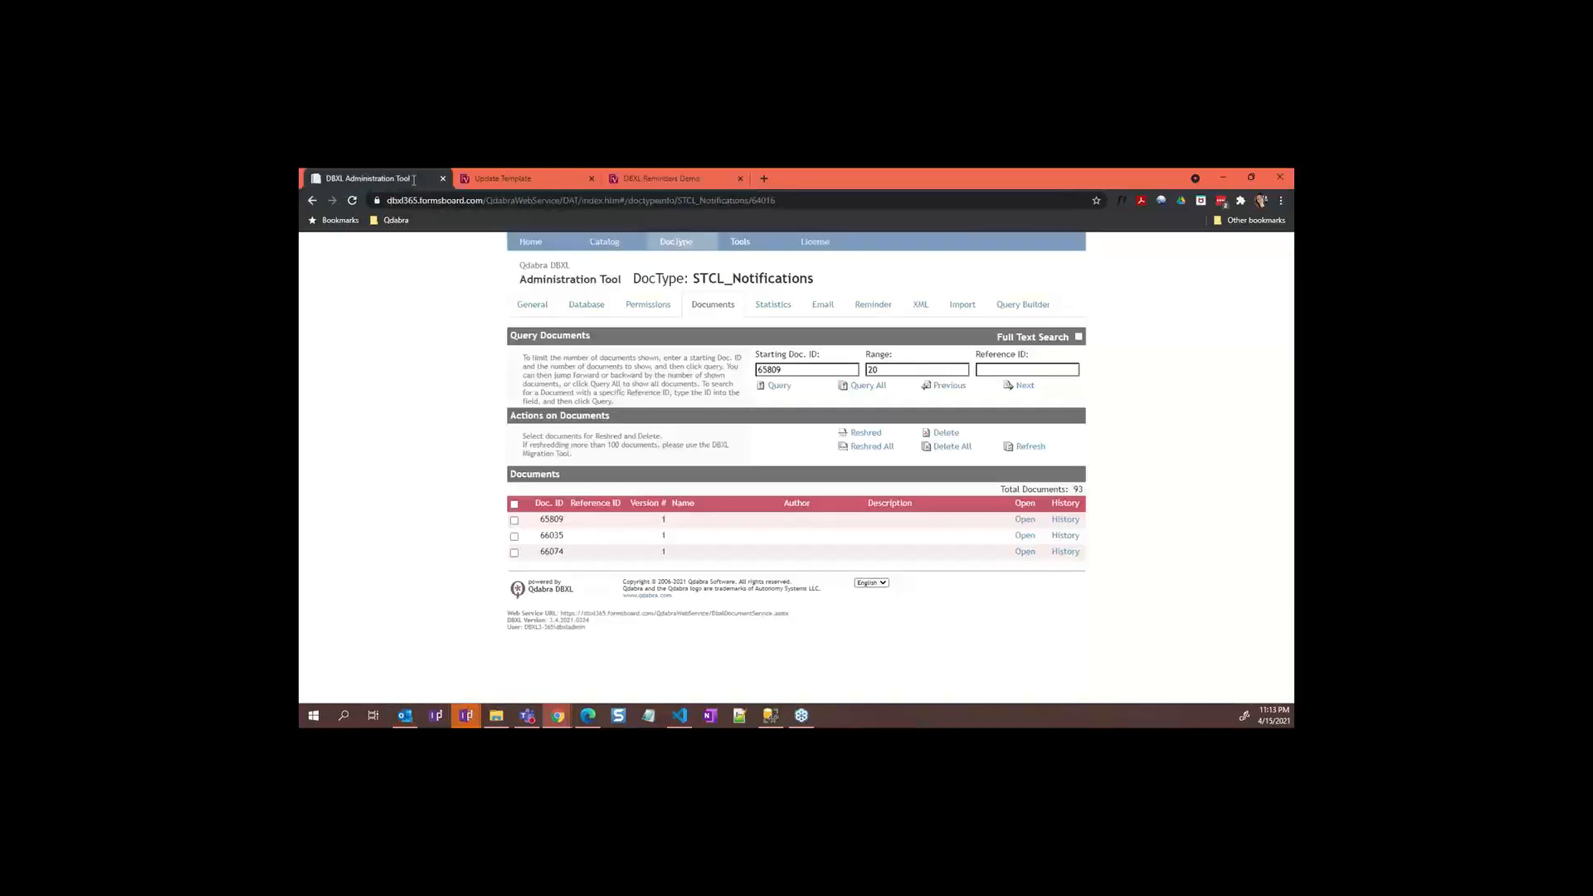
click(863, 306)
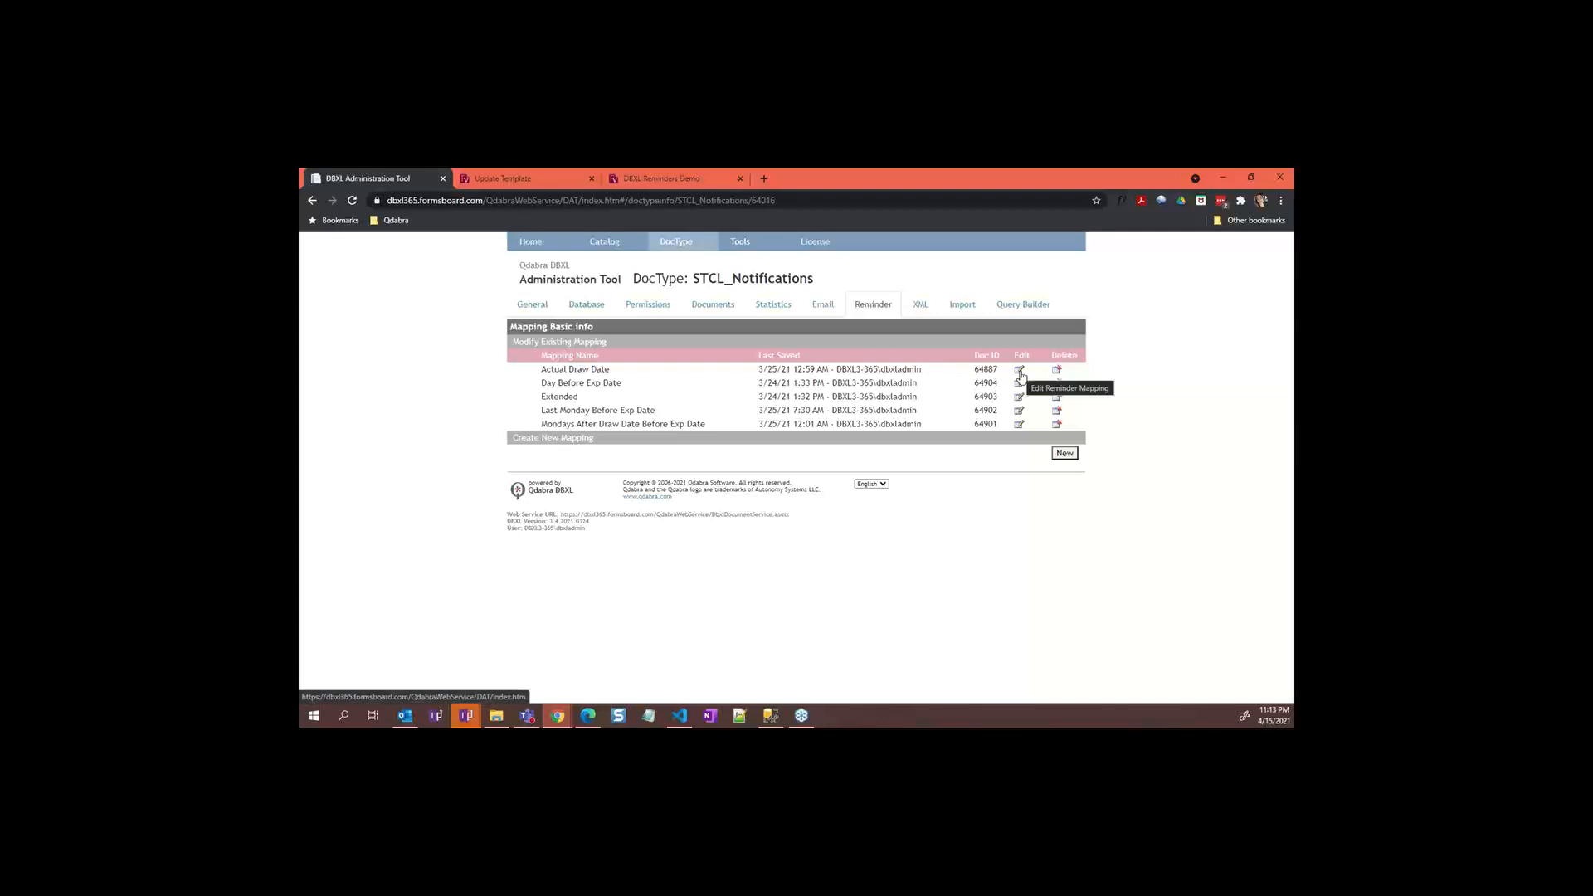
click(1019, 370)
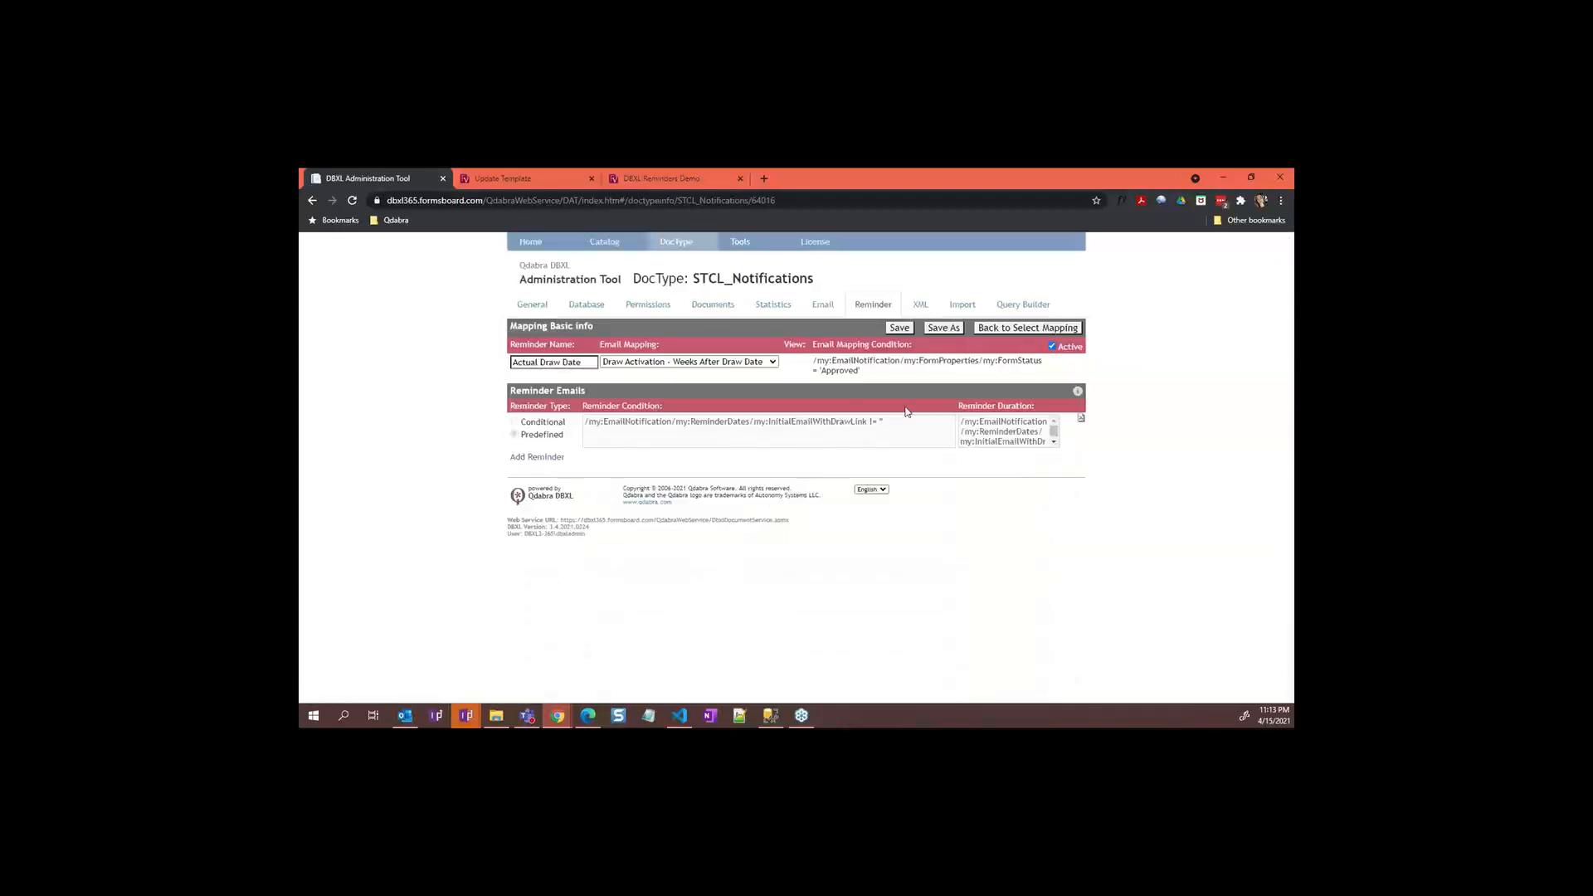
click(990, 331)
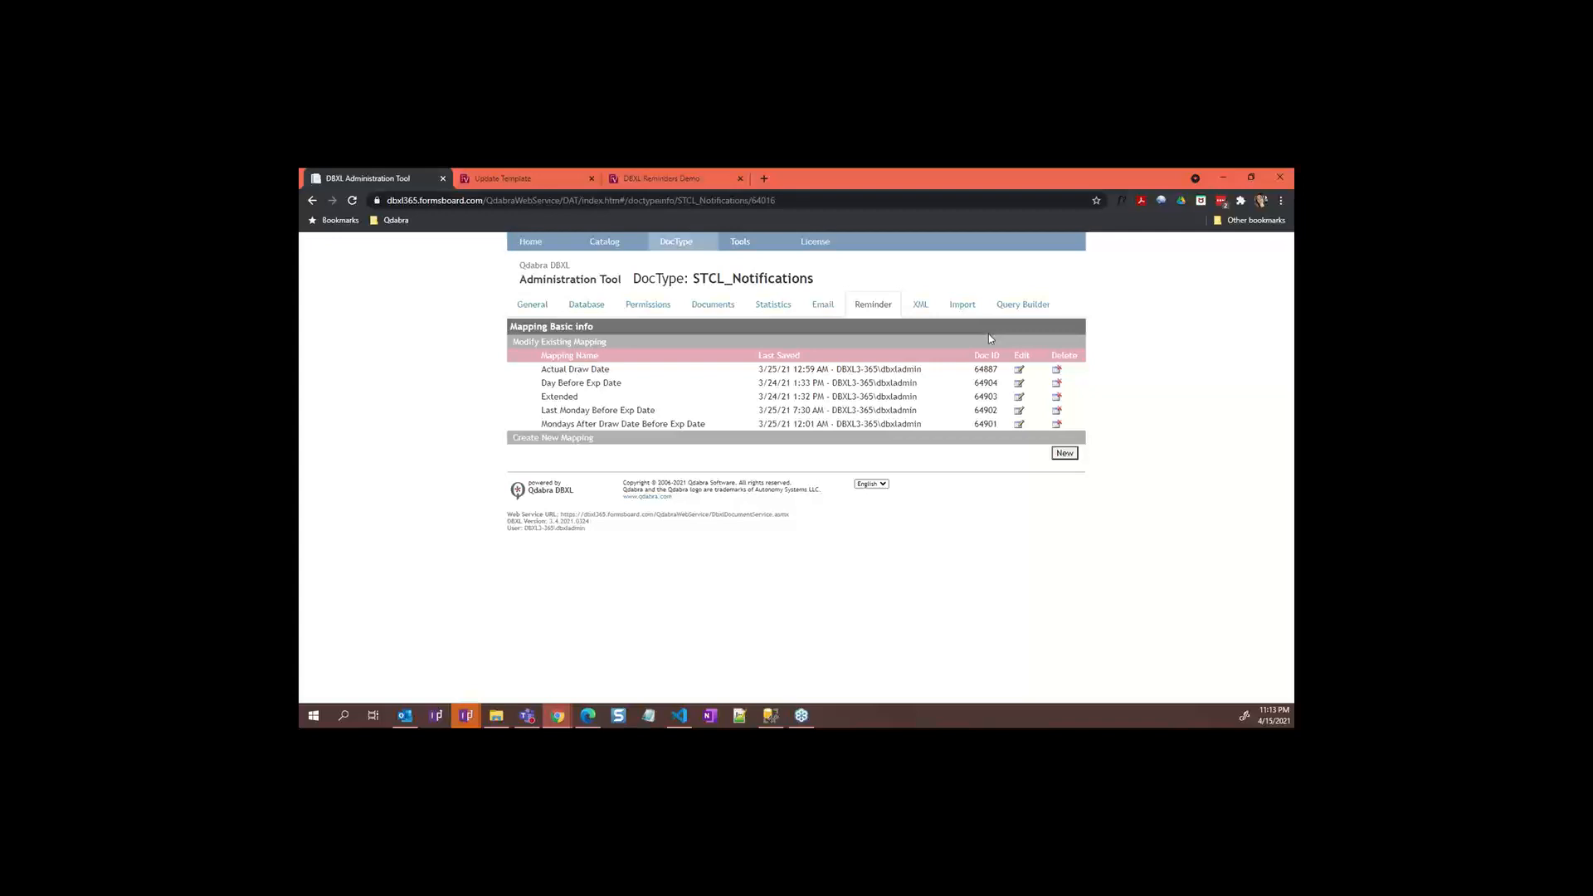
Step: Review the Weeks After Draw Date email mapping, then return to the eleven email mappings
click(814, 308)
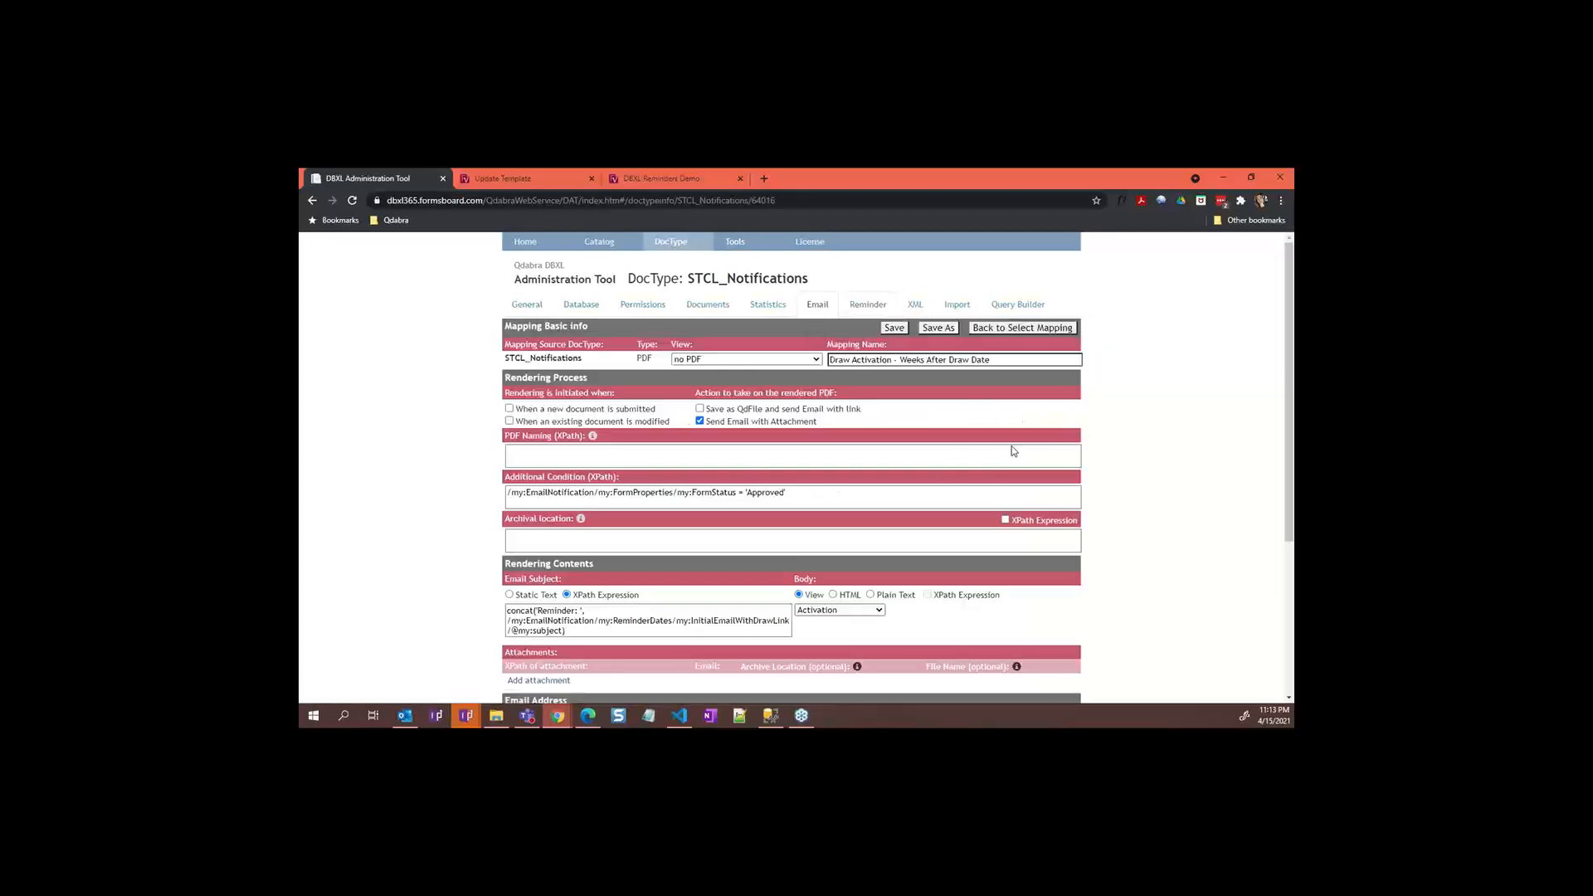
click(1019, 329)
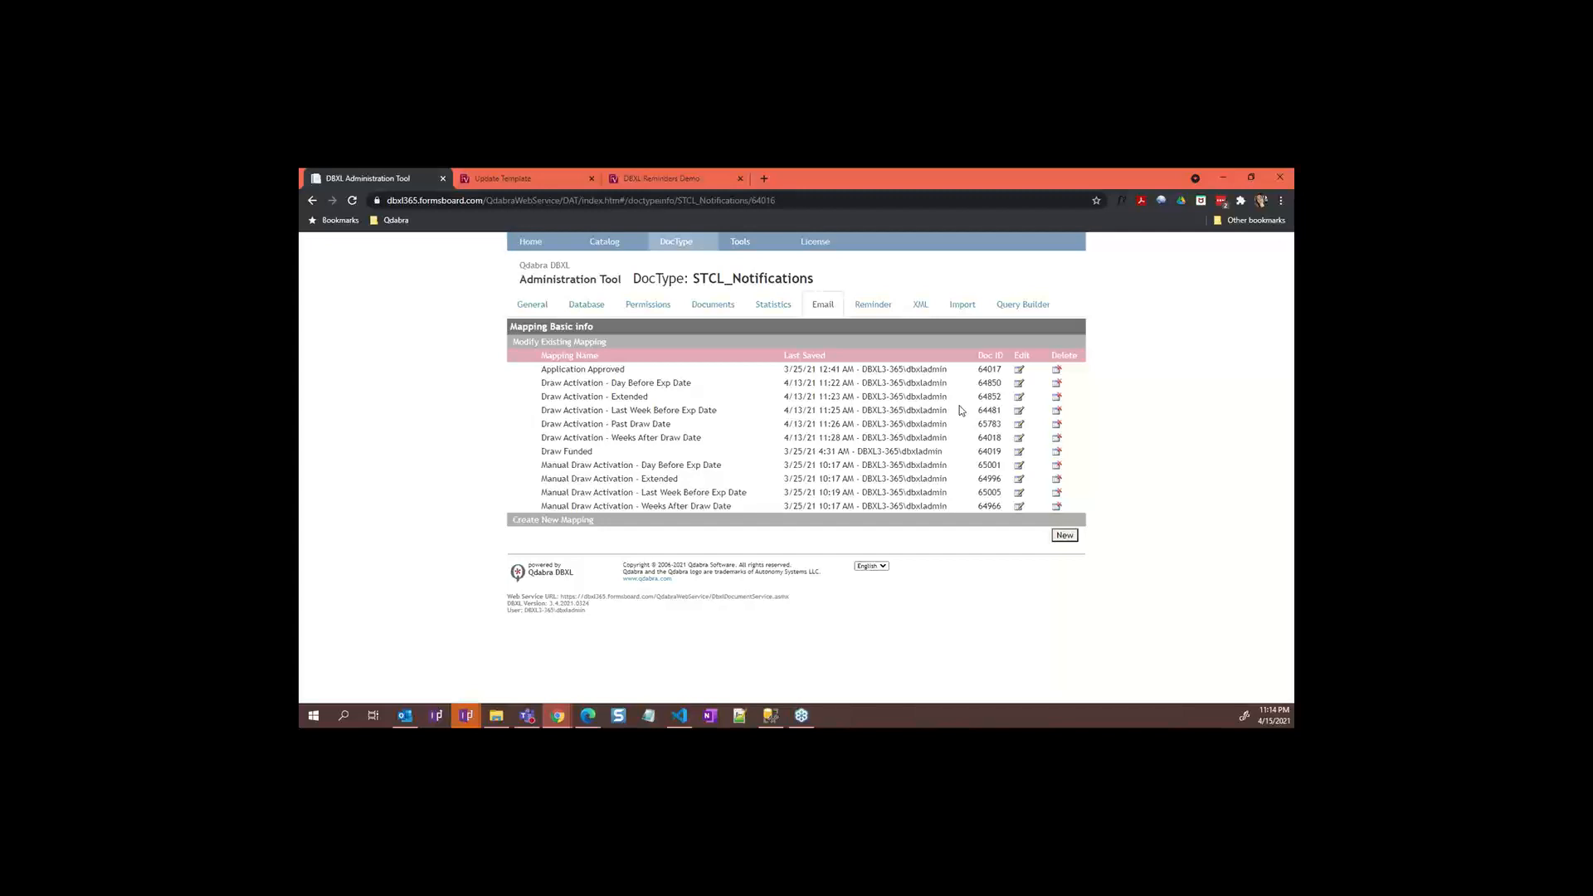
Step: Inspect the Draw Activation - Day Before Exp Date email mapping, then check Outlook for new reminders
click(1019, 384)
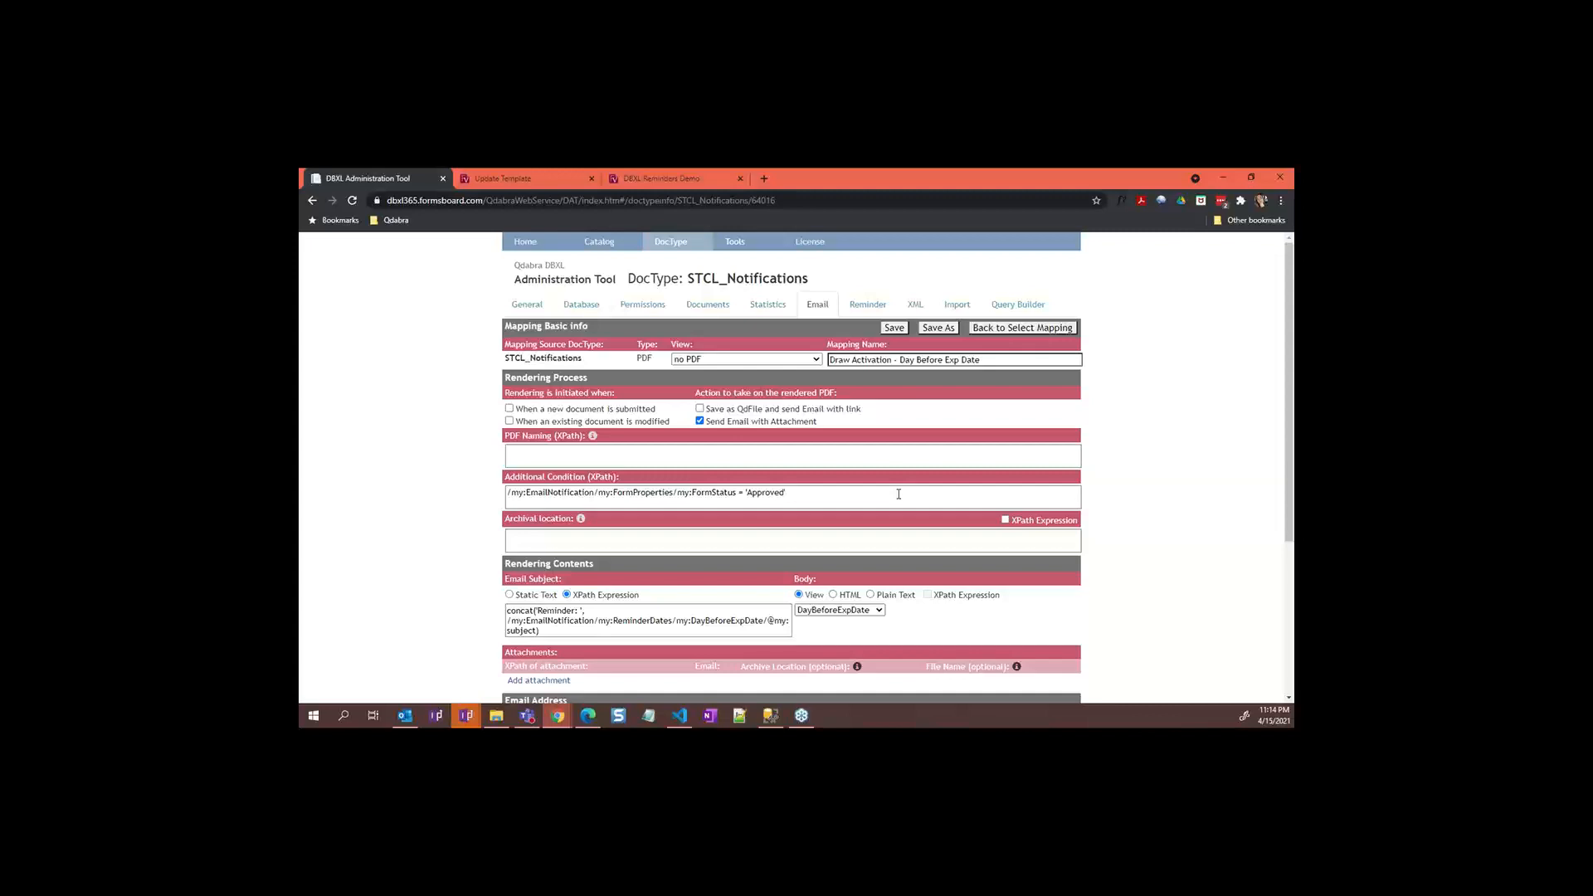
click(404, 715)
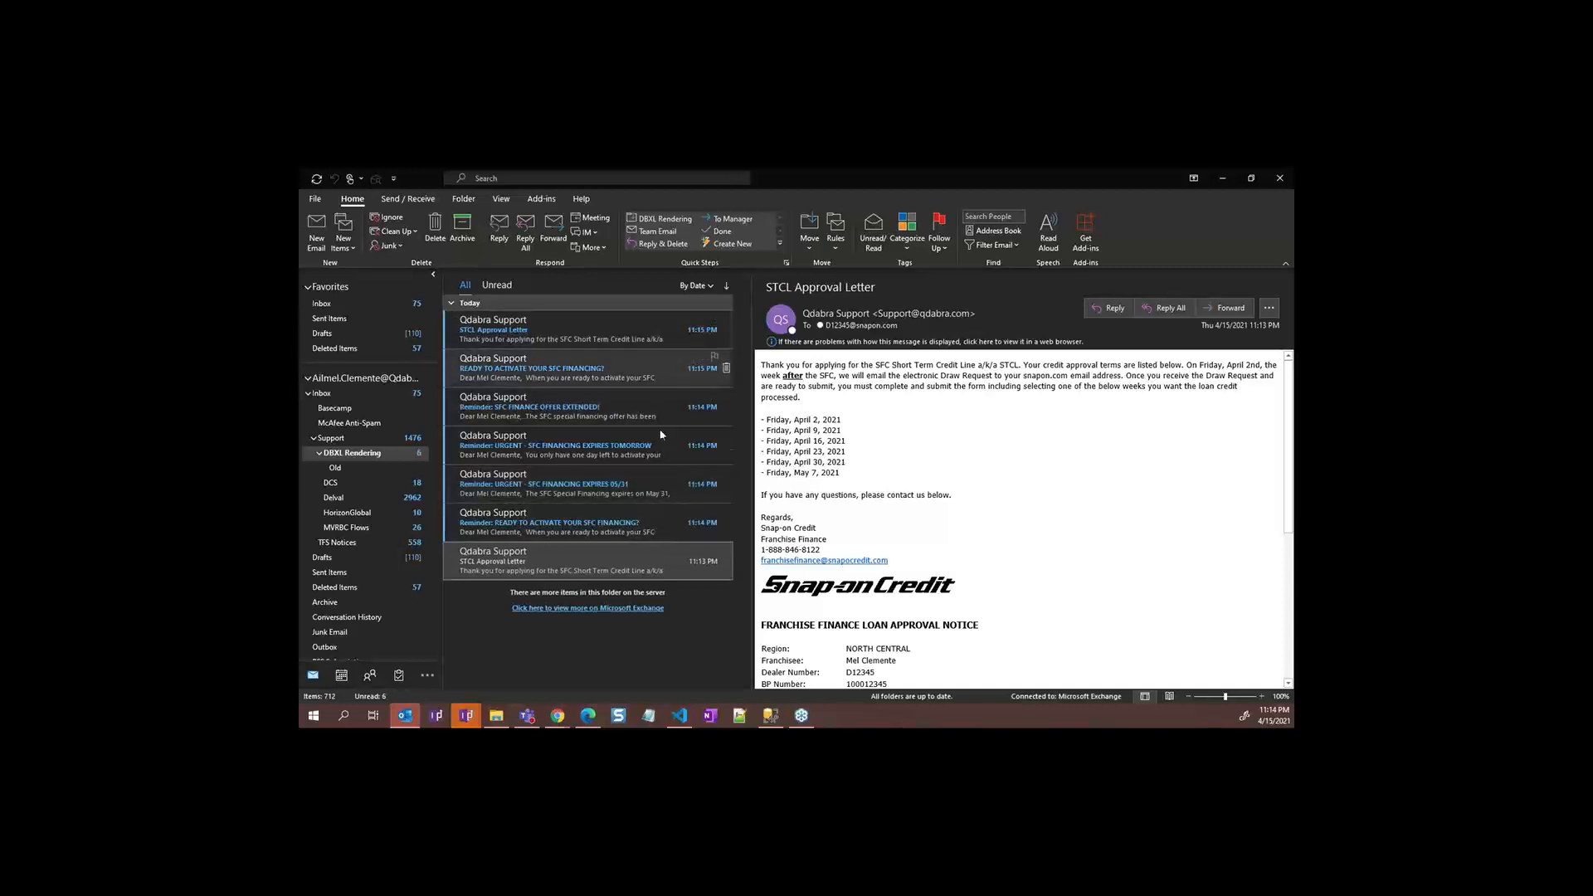
Step: Read the Ready to Activate, Expires 05/31 and Offer Extended reminders, then minimize Outlook
click(672, 527)
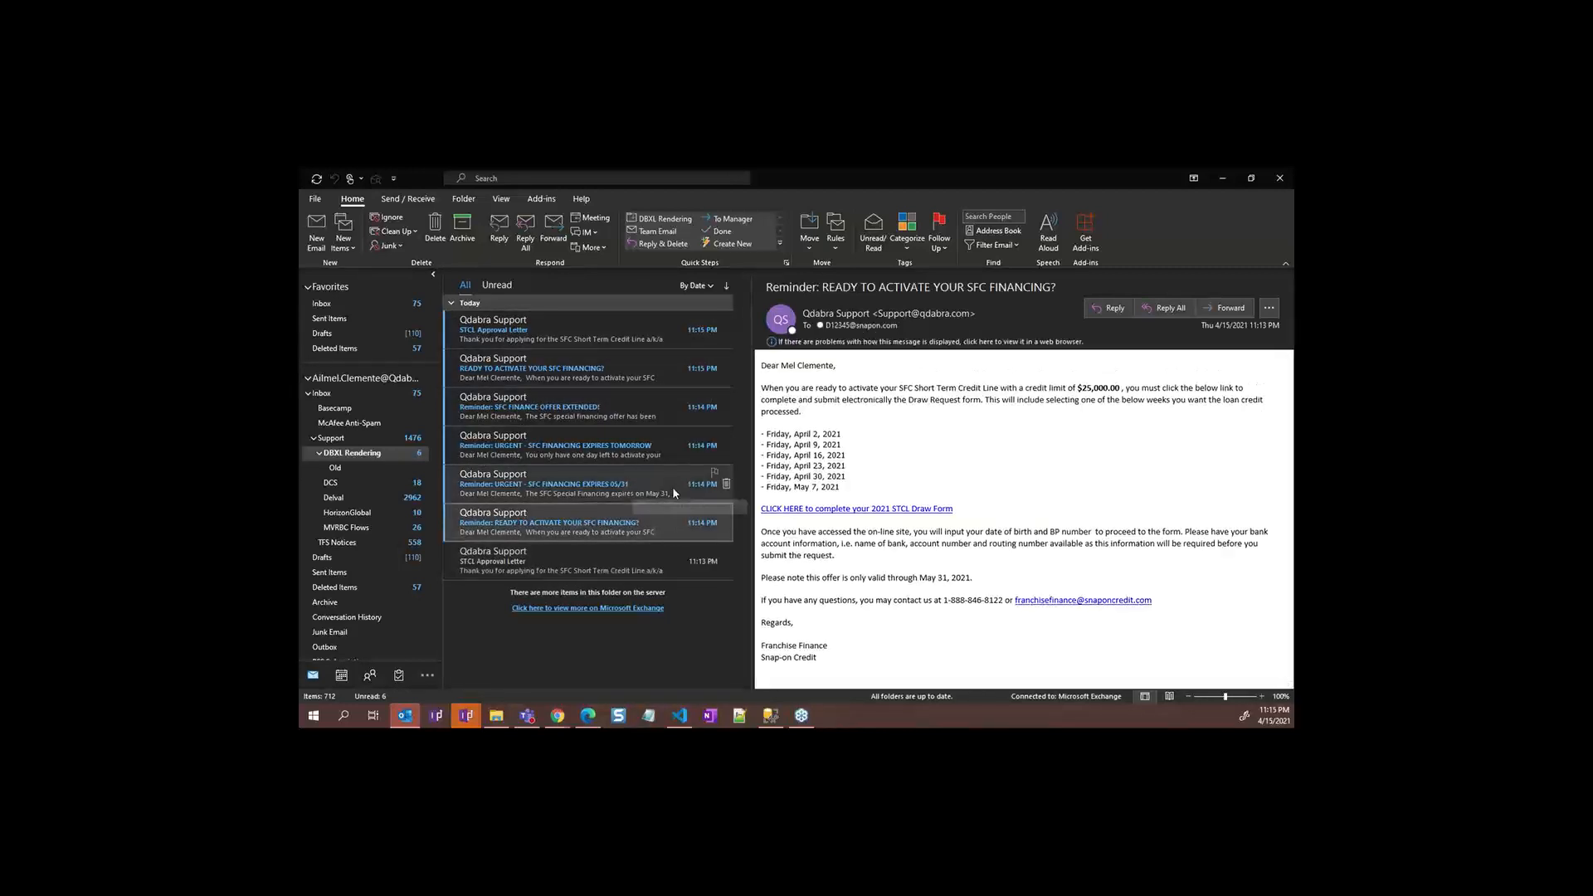
click(673, 491)
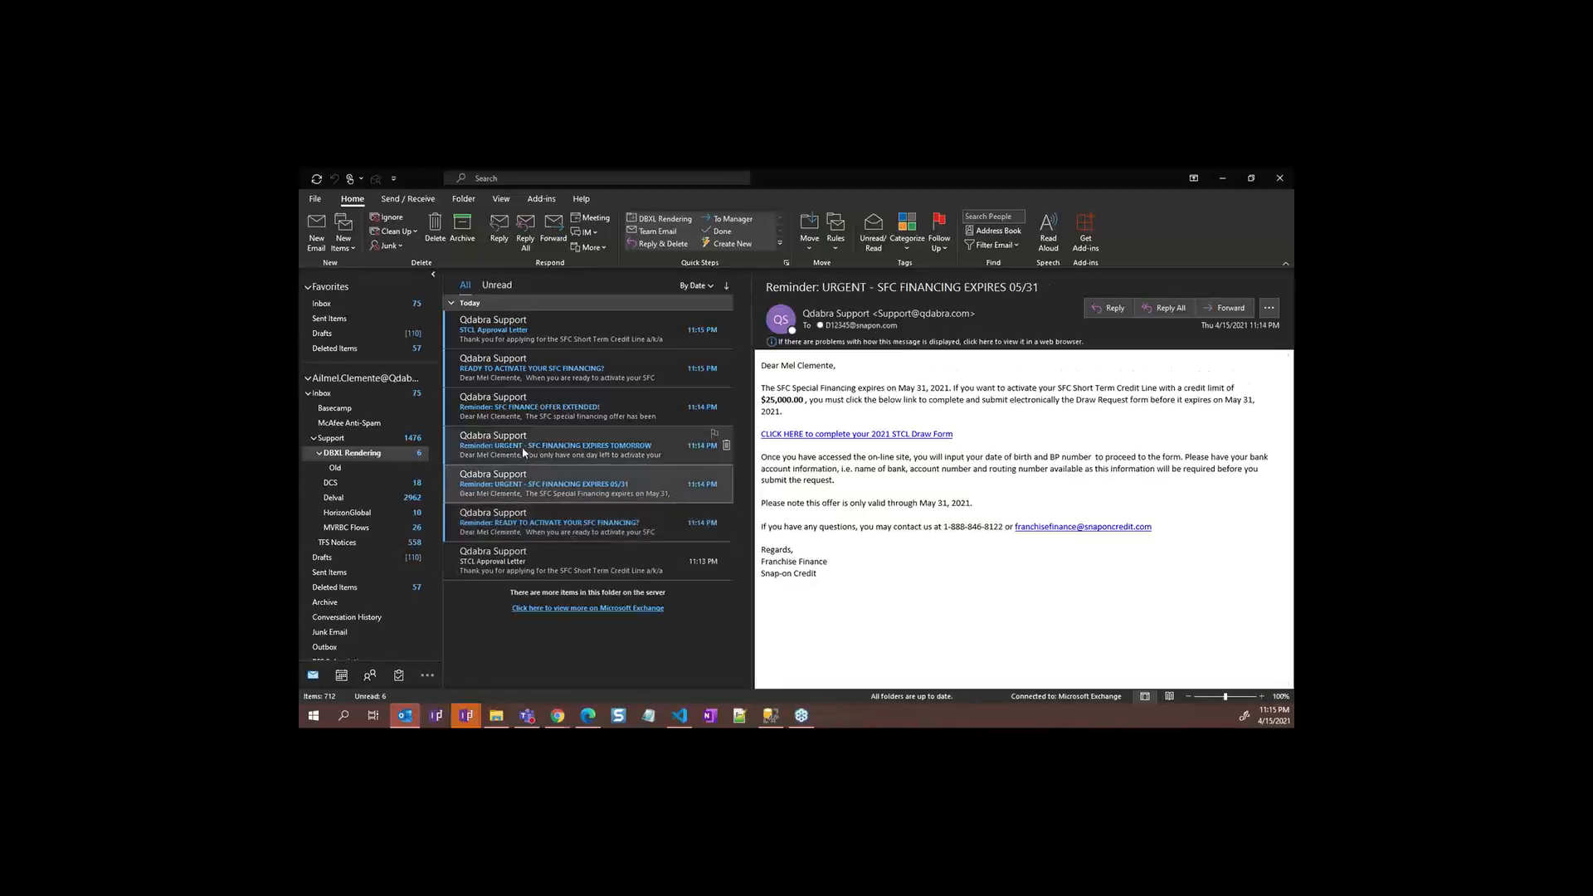
click(625, 421)
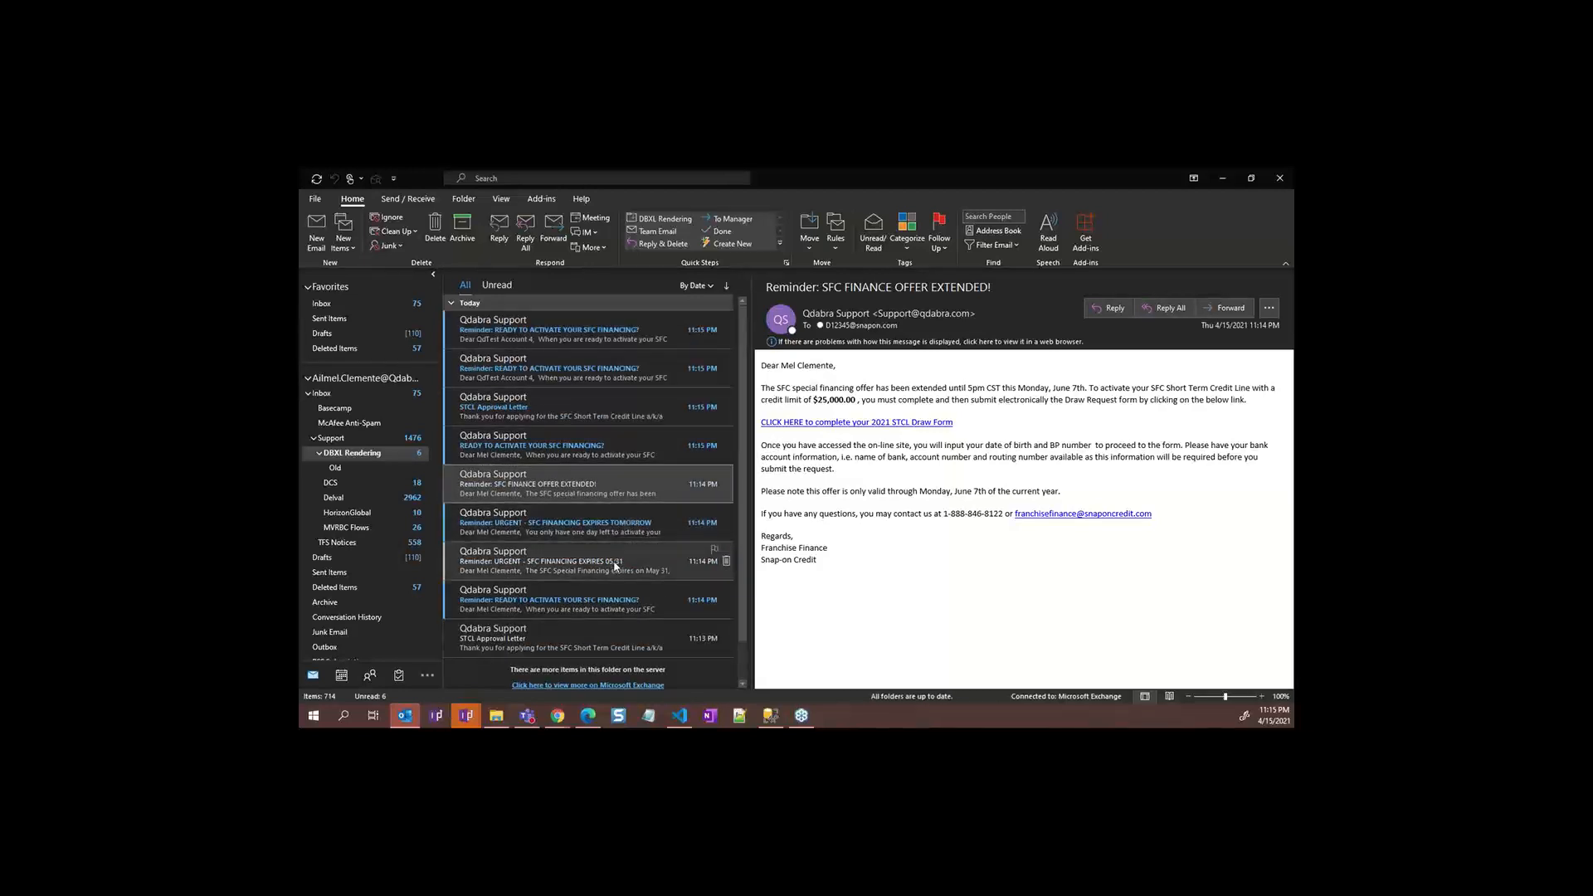
click(631, 458)
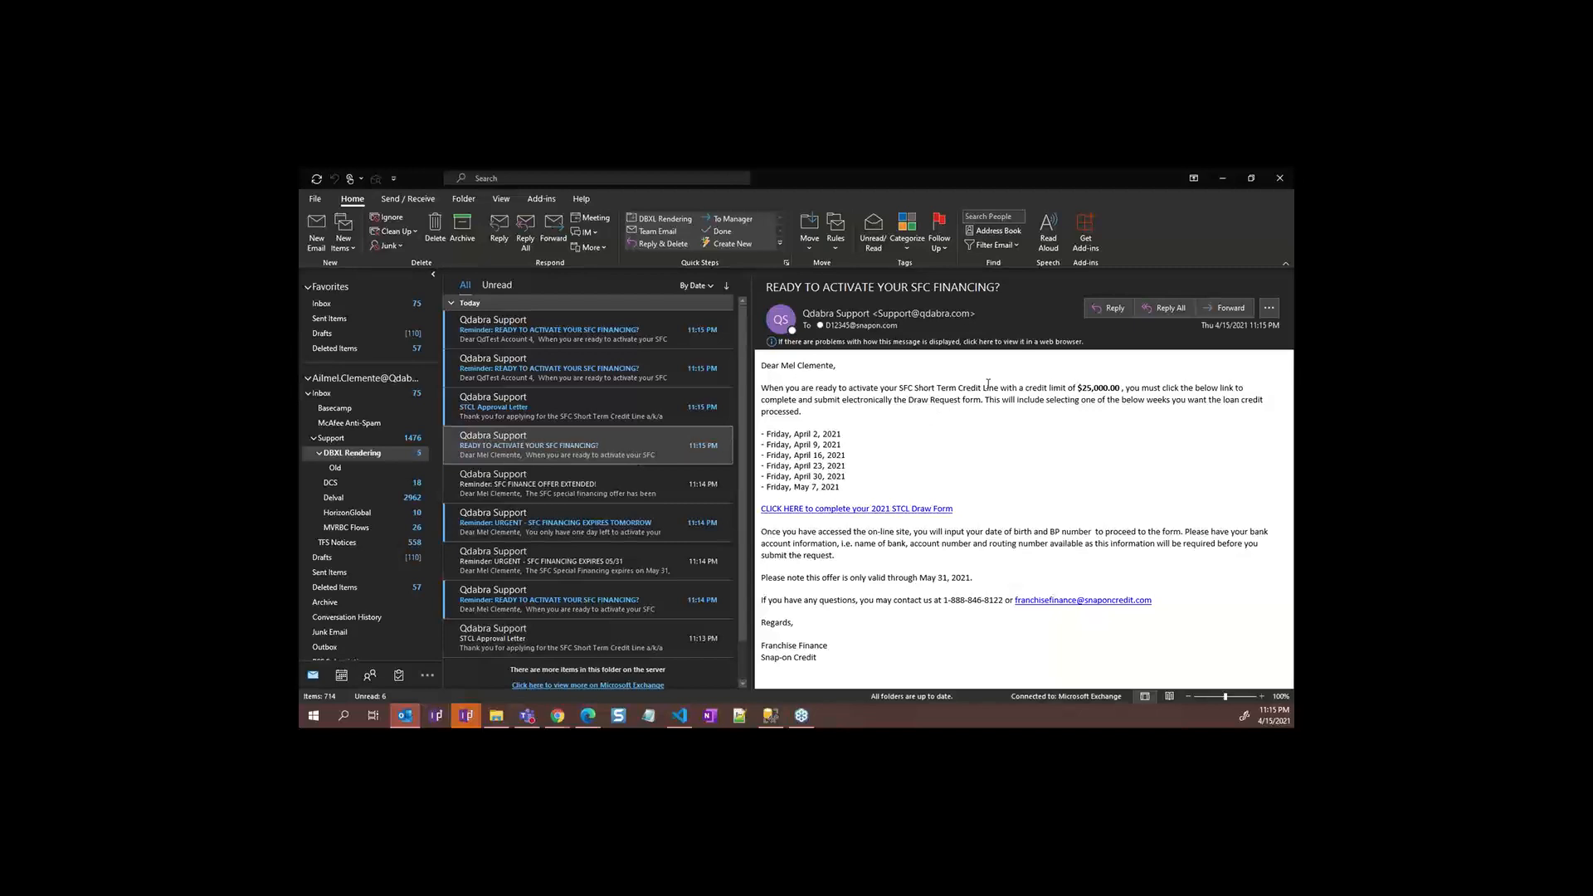
click(1222, 180)
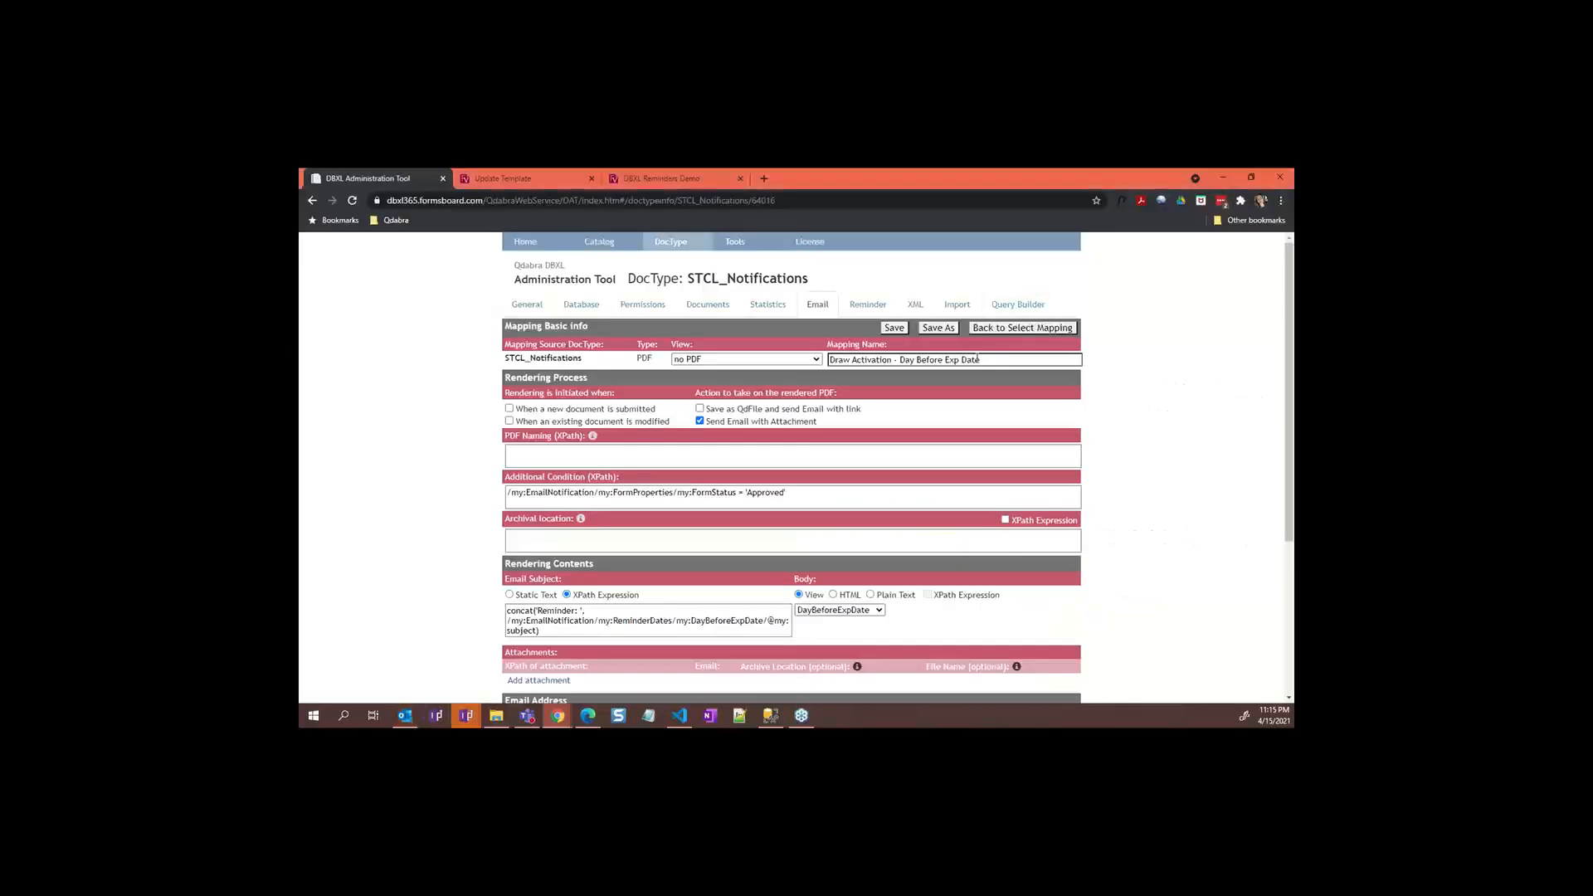
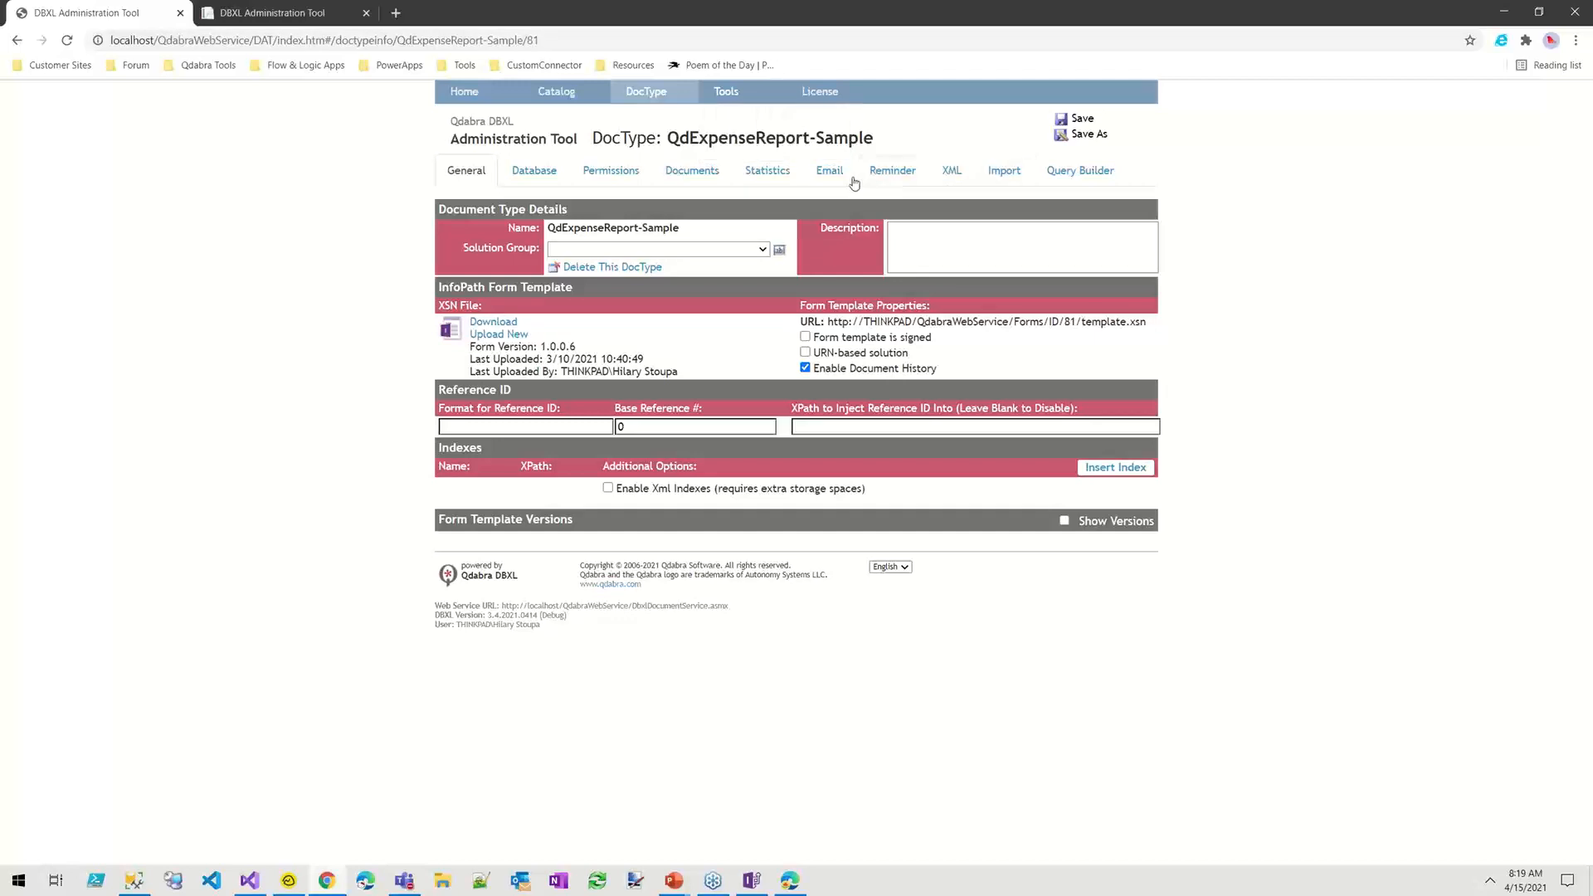
Step: Create a new reminder mapping named 'sfsdfsd' linked to Test Email Mapping
click(891, 183)
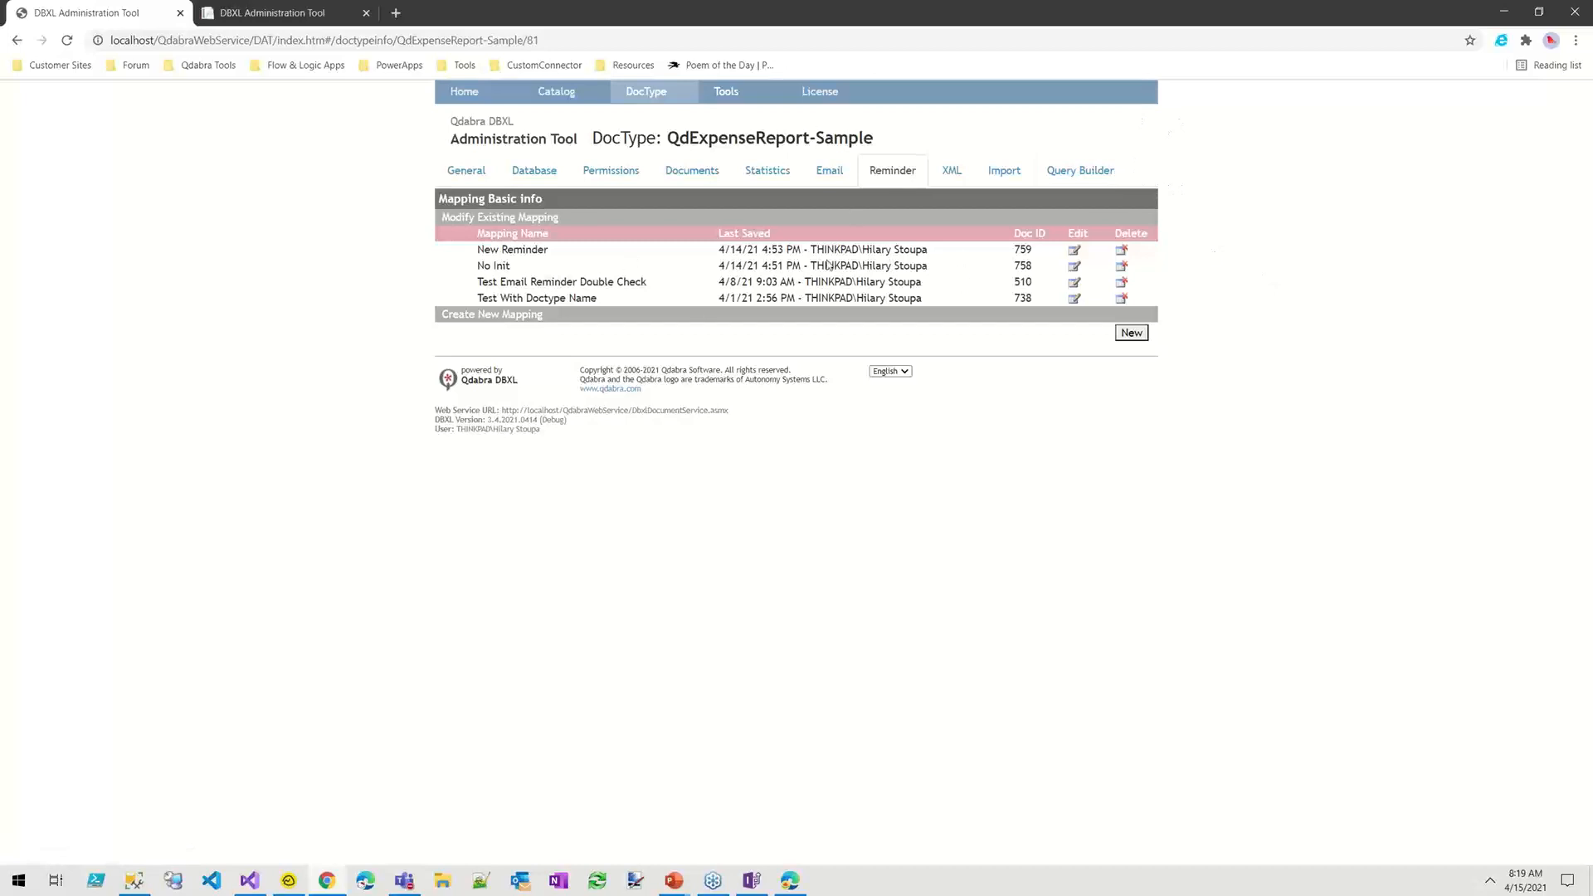
click(1120, 334)
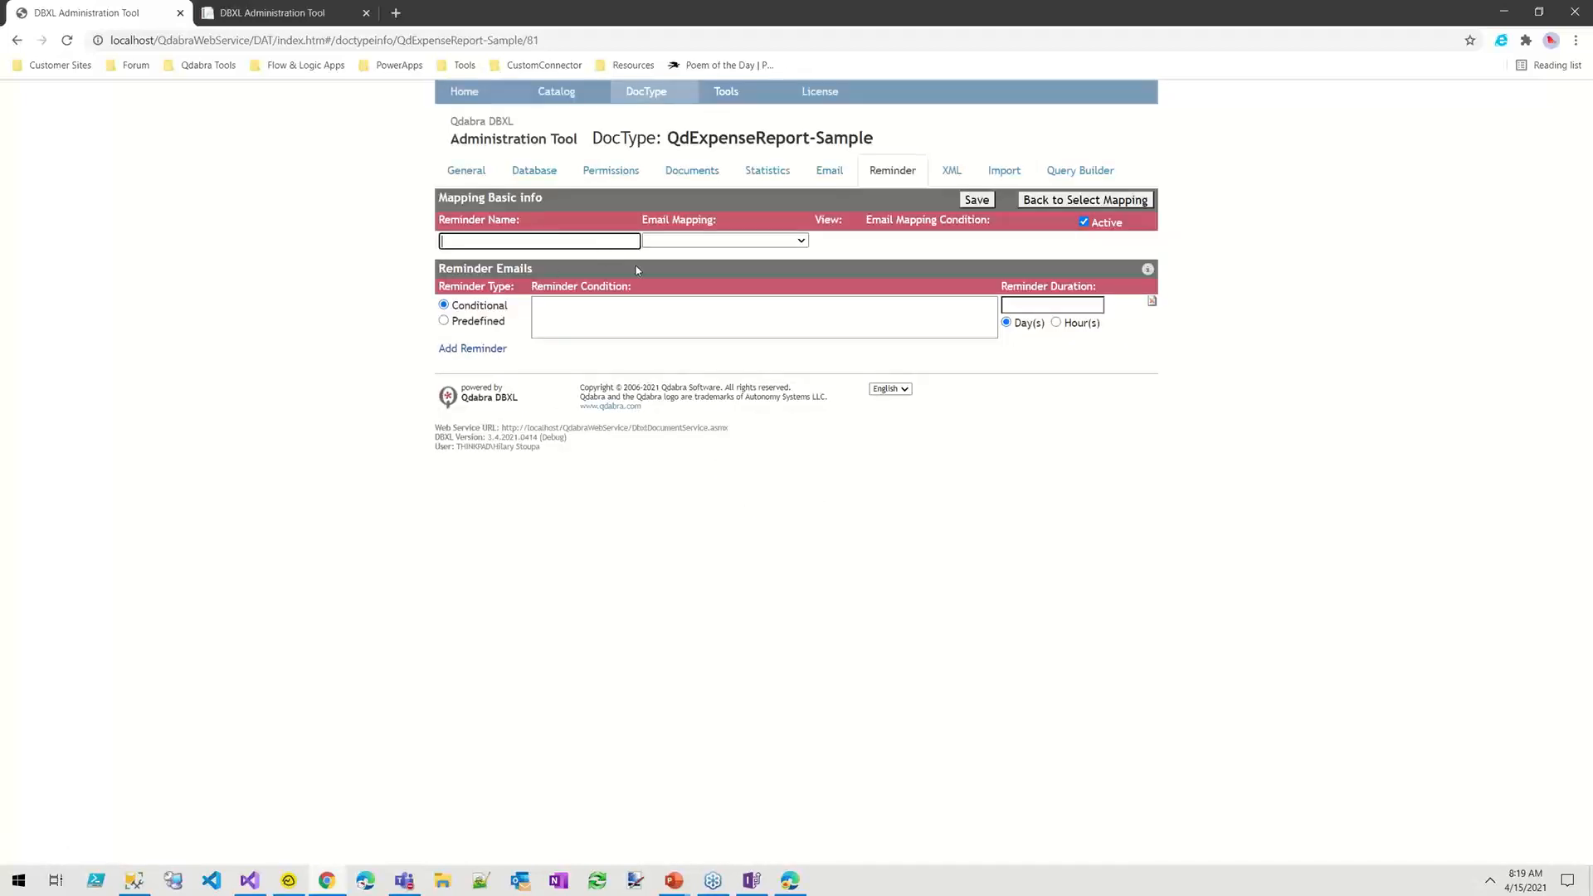
text(sfsdfsd)
click(669, 243)
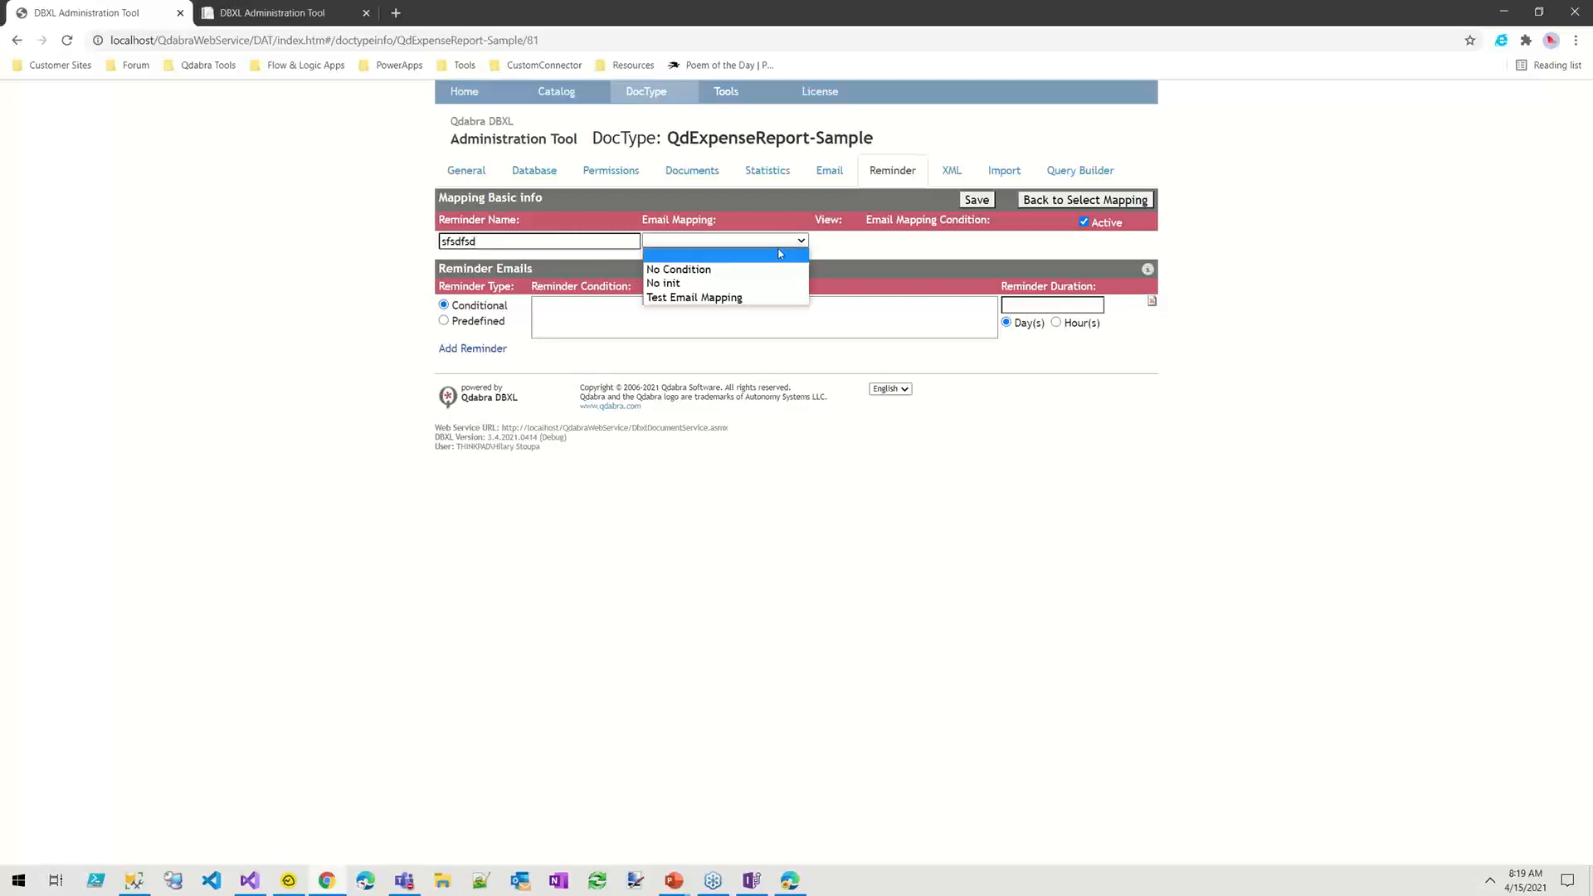
click(671, 286)
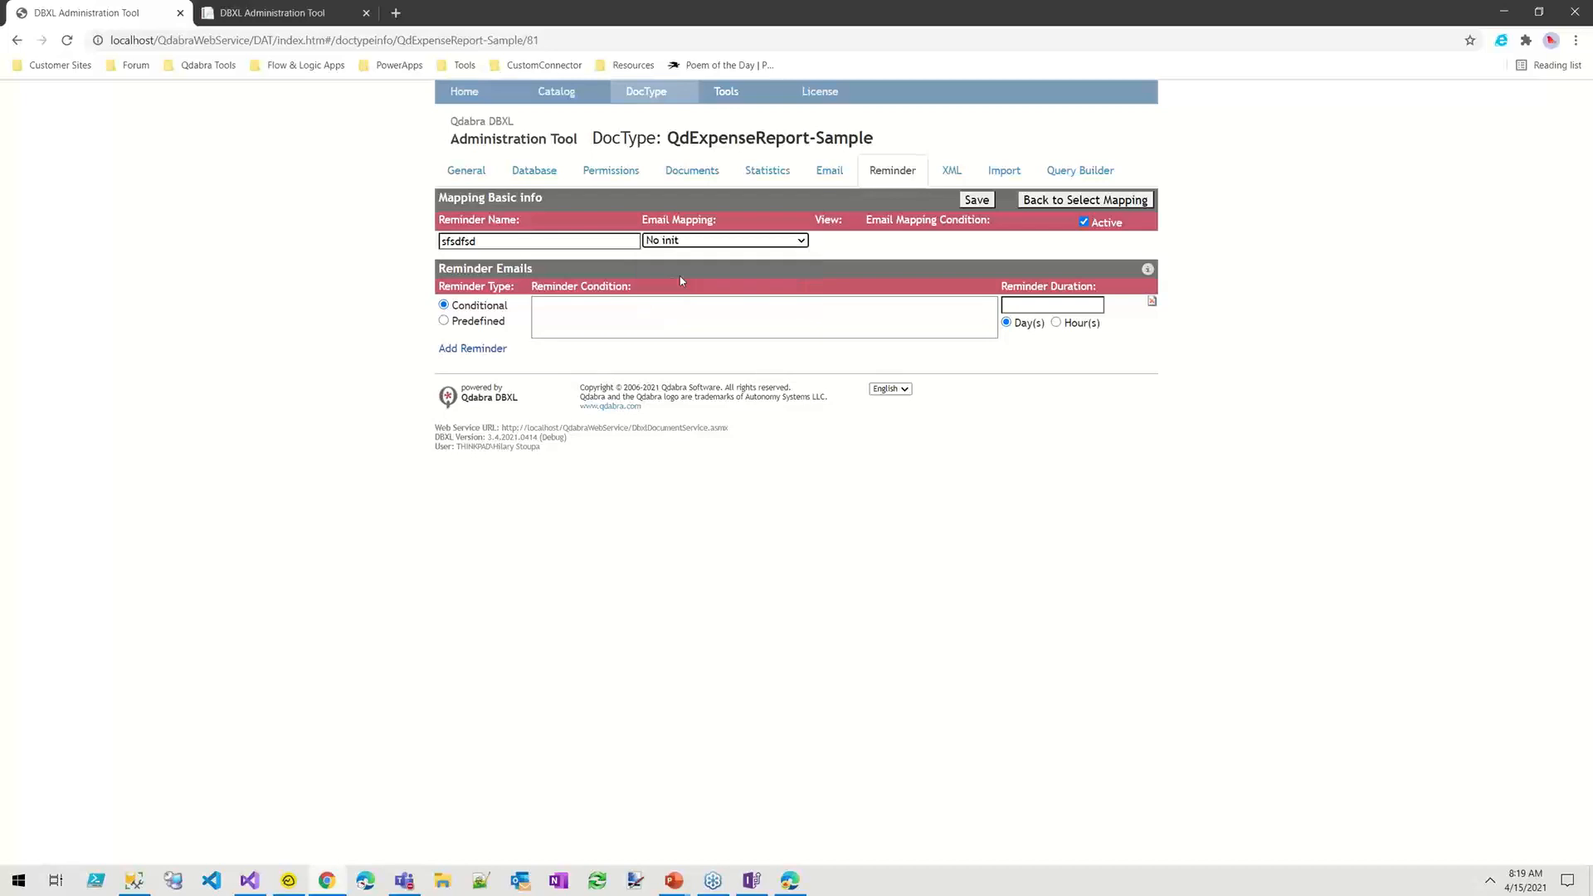
click(755, 241)
click(726, 297)
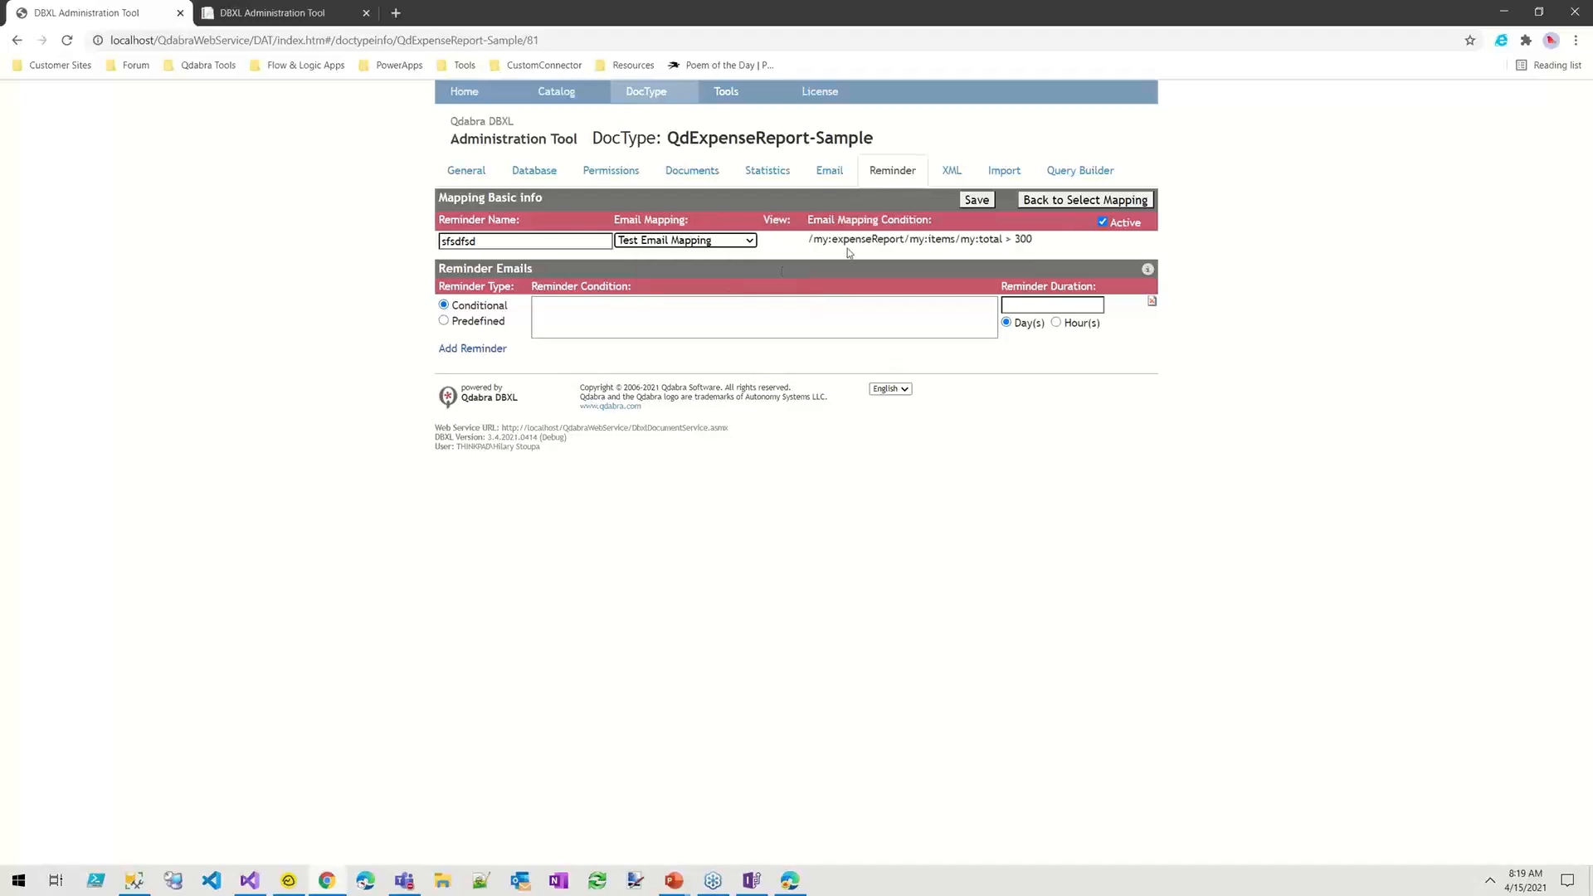
Step: Select the Test Email Mapping's total > 300 condition text for reuse
drag(1031, 239, 811, 245)
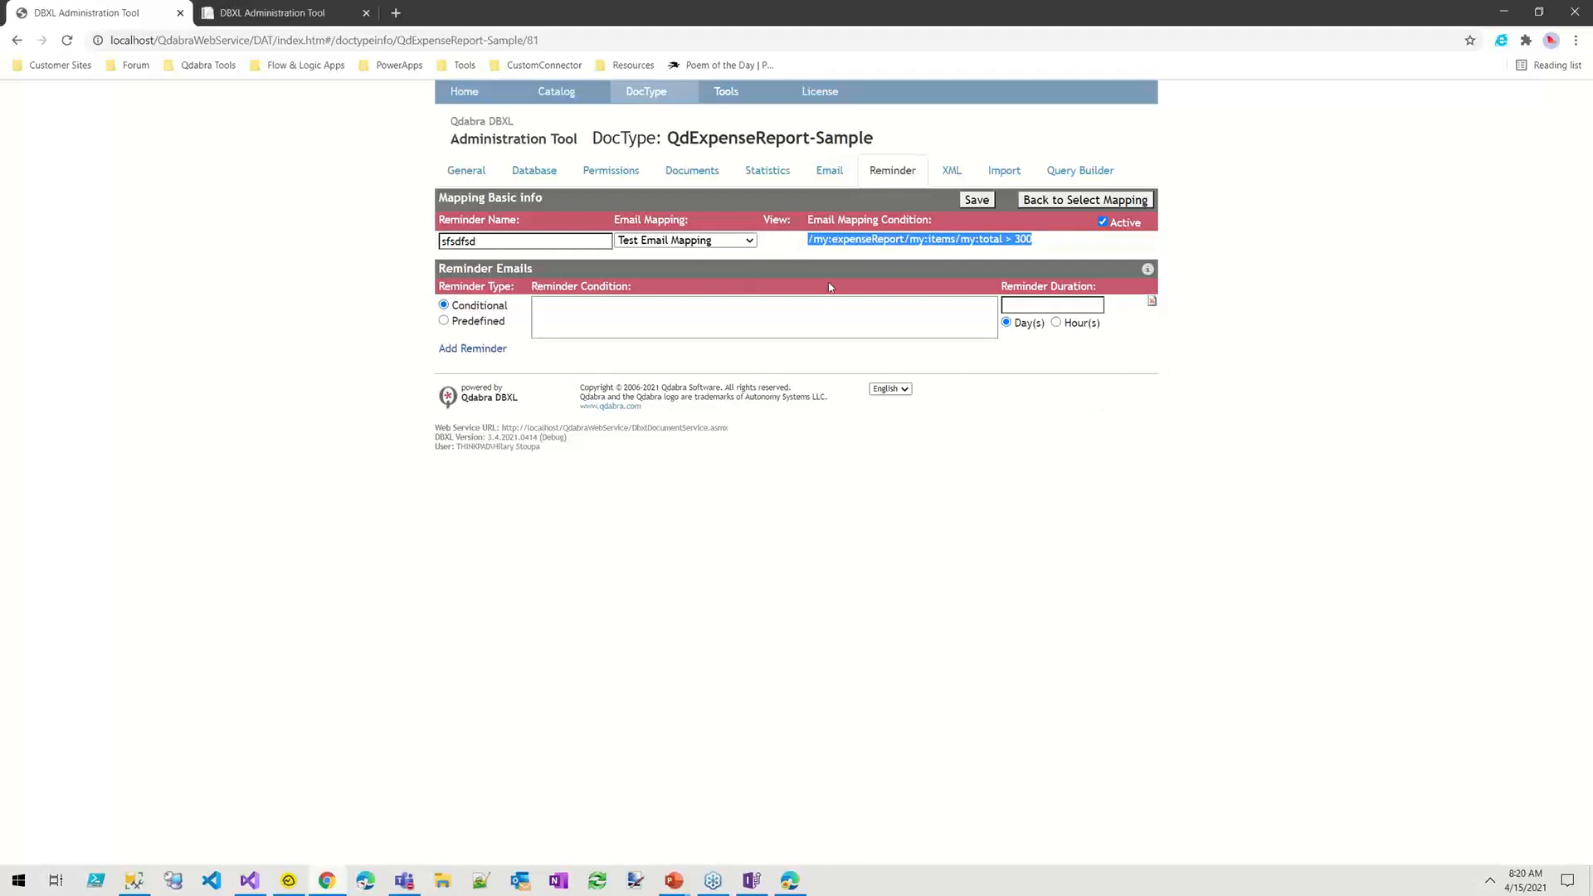
click(869, 325)
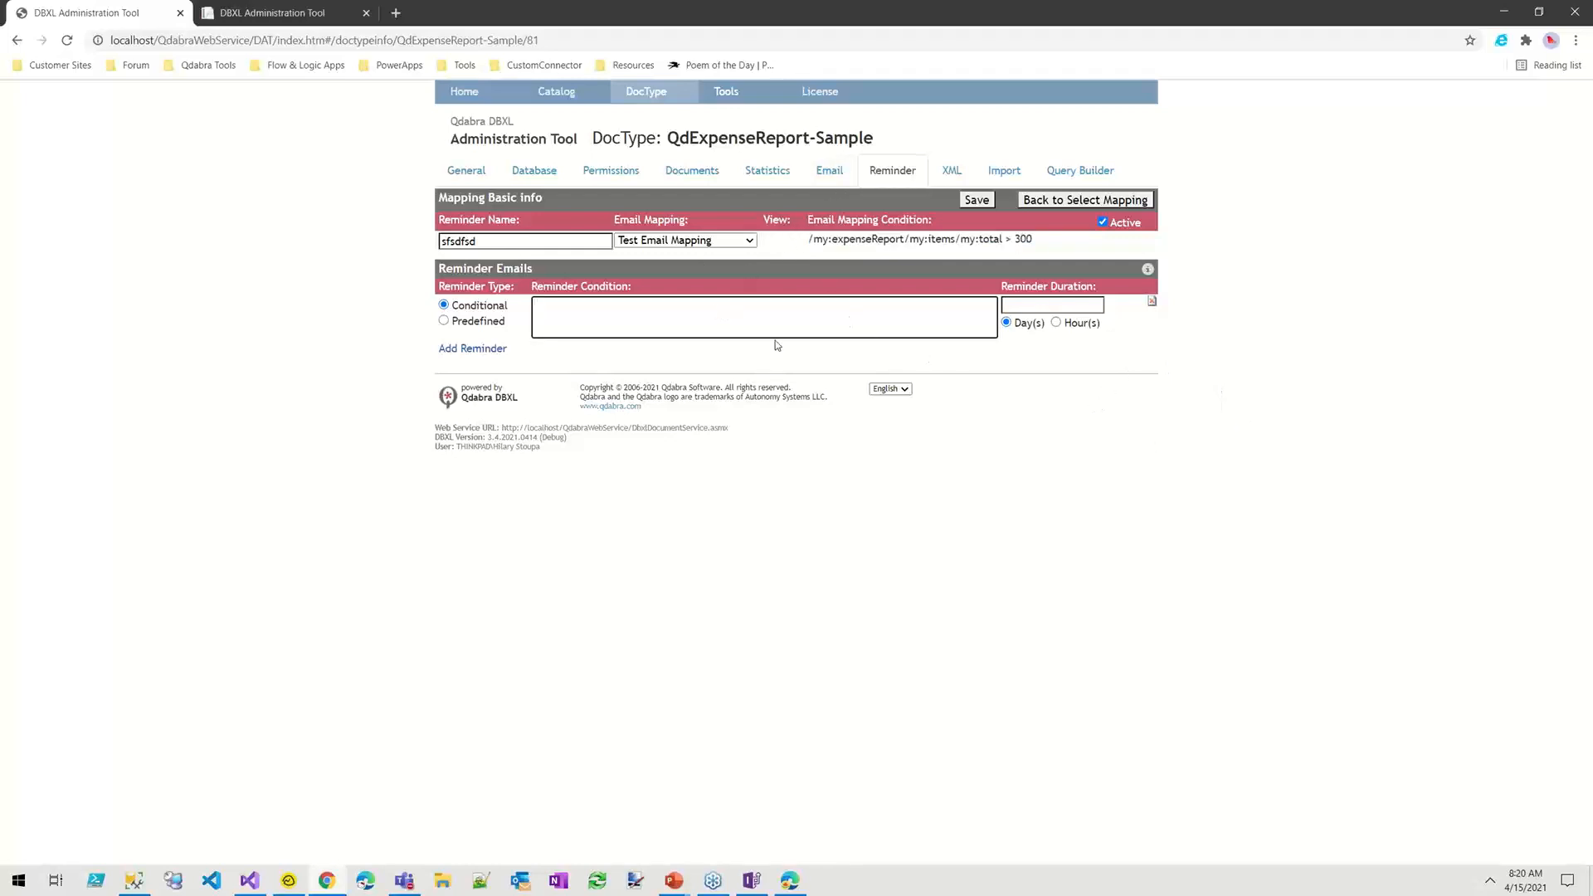
drag(1033, 240, 811, 246)
key(ctrl+c)
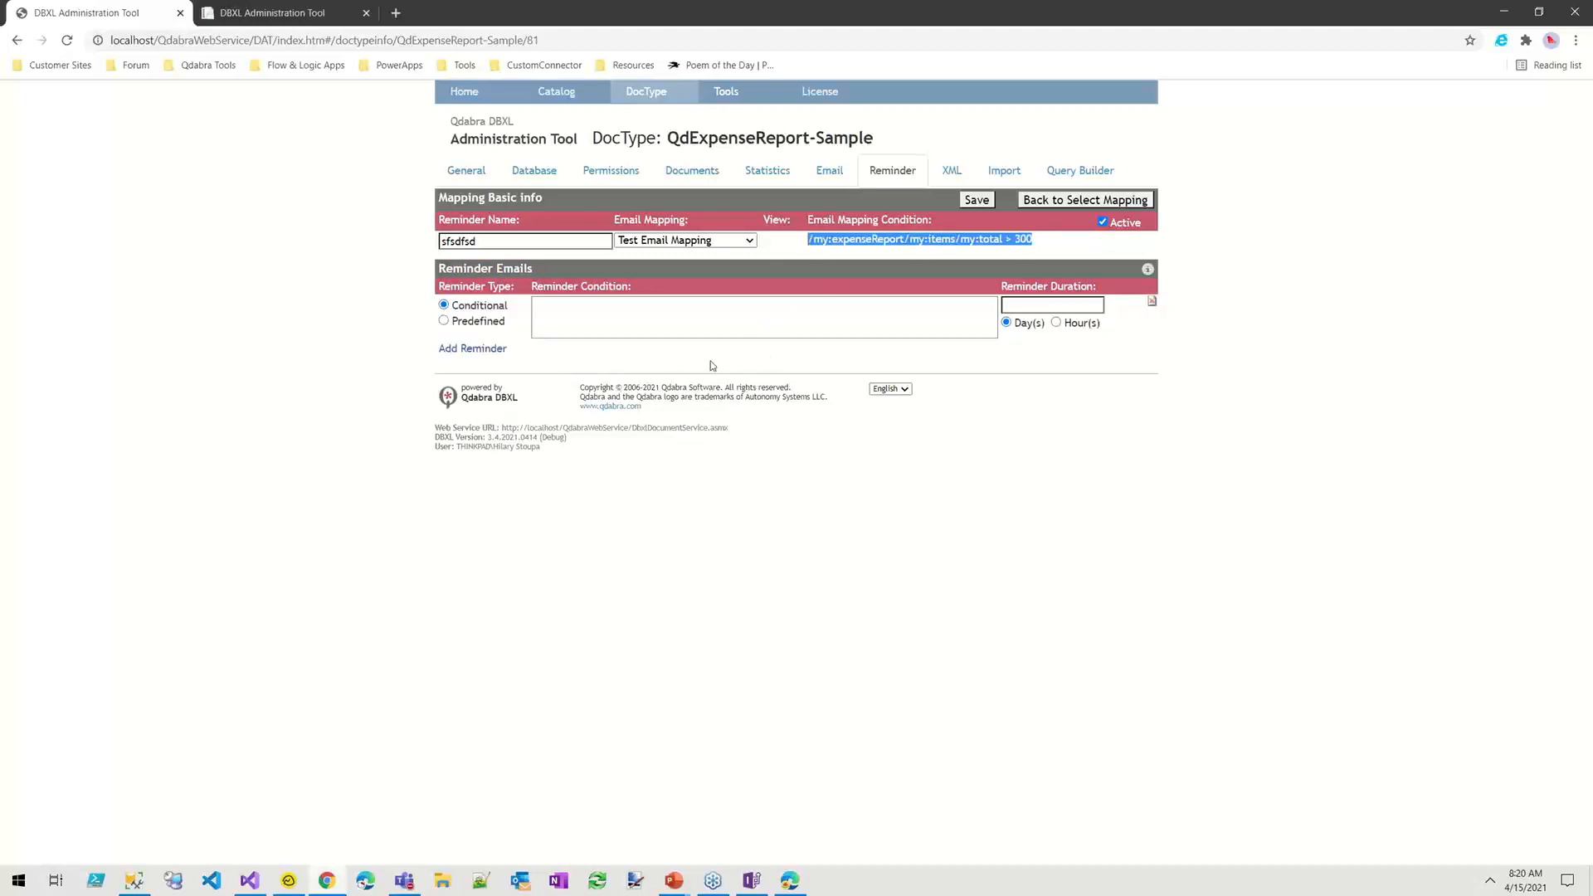
Step: Paste the copied condition and edit it to /my:expenseReport/my:status = 'Approved'
click(719, 305)
key(ctrl+v)
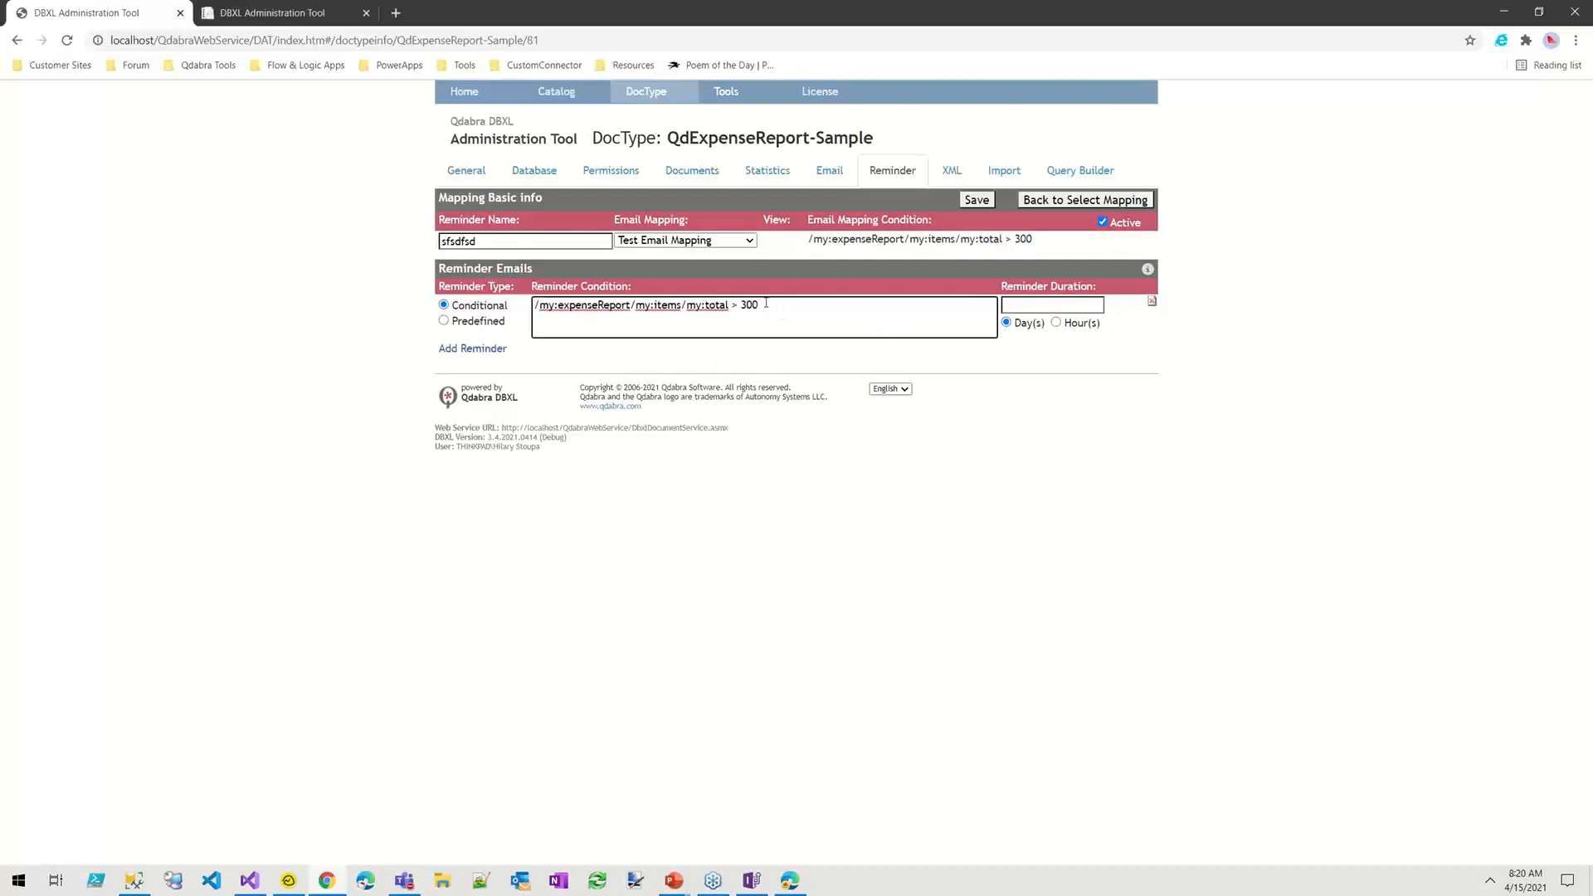
double_click(721, 306)
key(BackSpace)
key(BackSpace)
key(BackSpace)
key(BackSpace)
key(BackSpace)
key(BackSpace)
key(BackSpace)
text(status)
text(= 'Approved')
drag(745, 307, 529, 307)
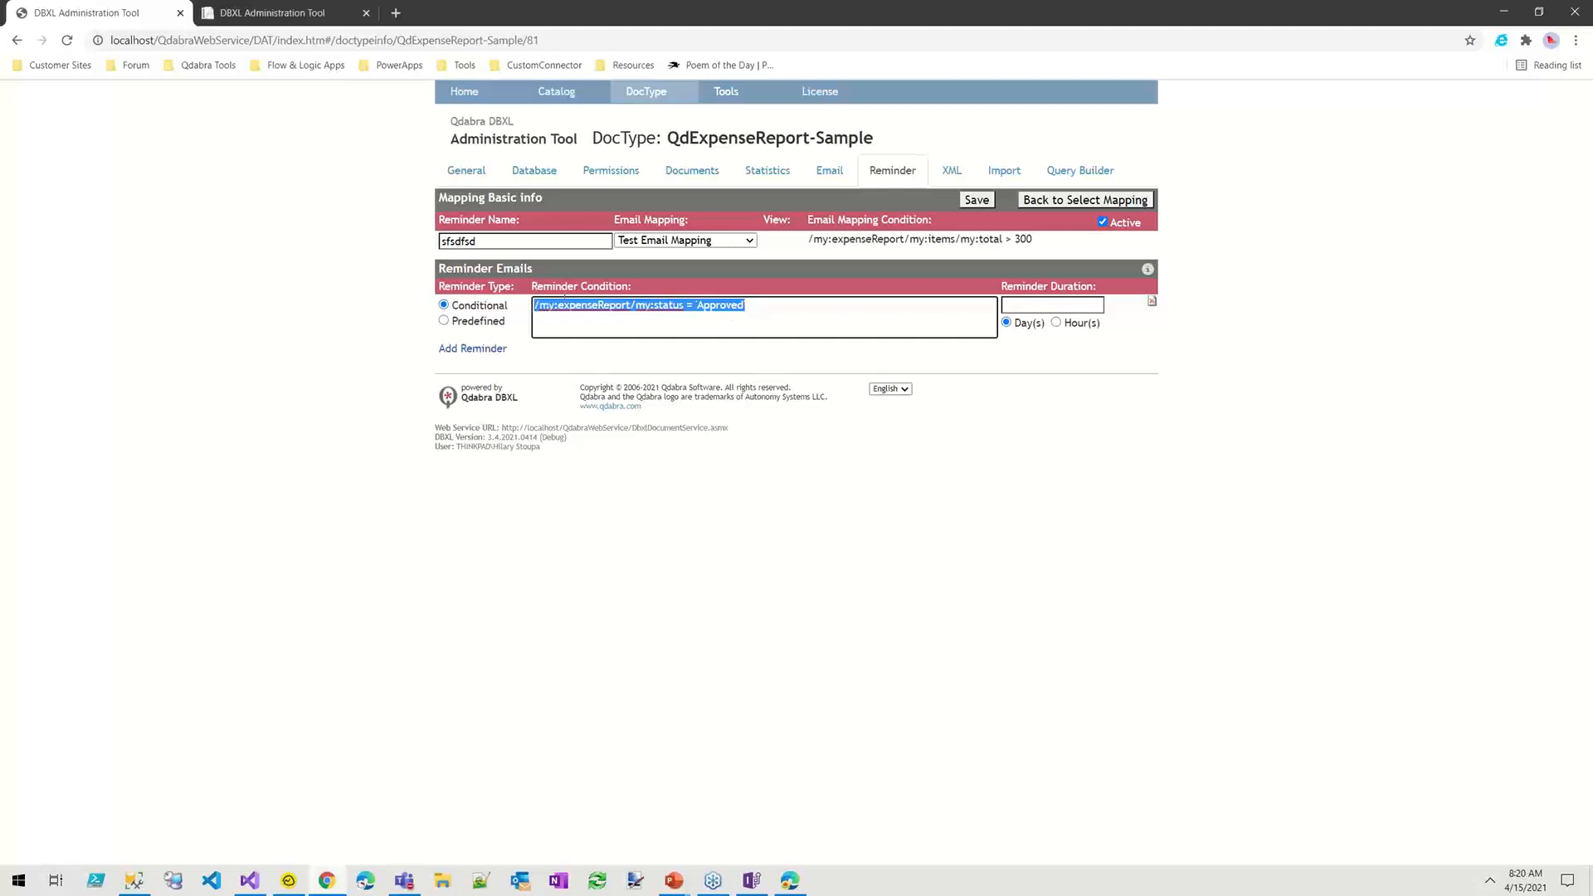
drag(1035, 241, 950, 241)
click(803, 306)
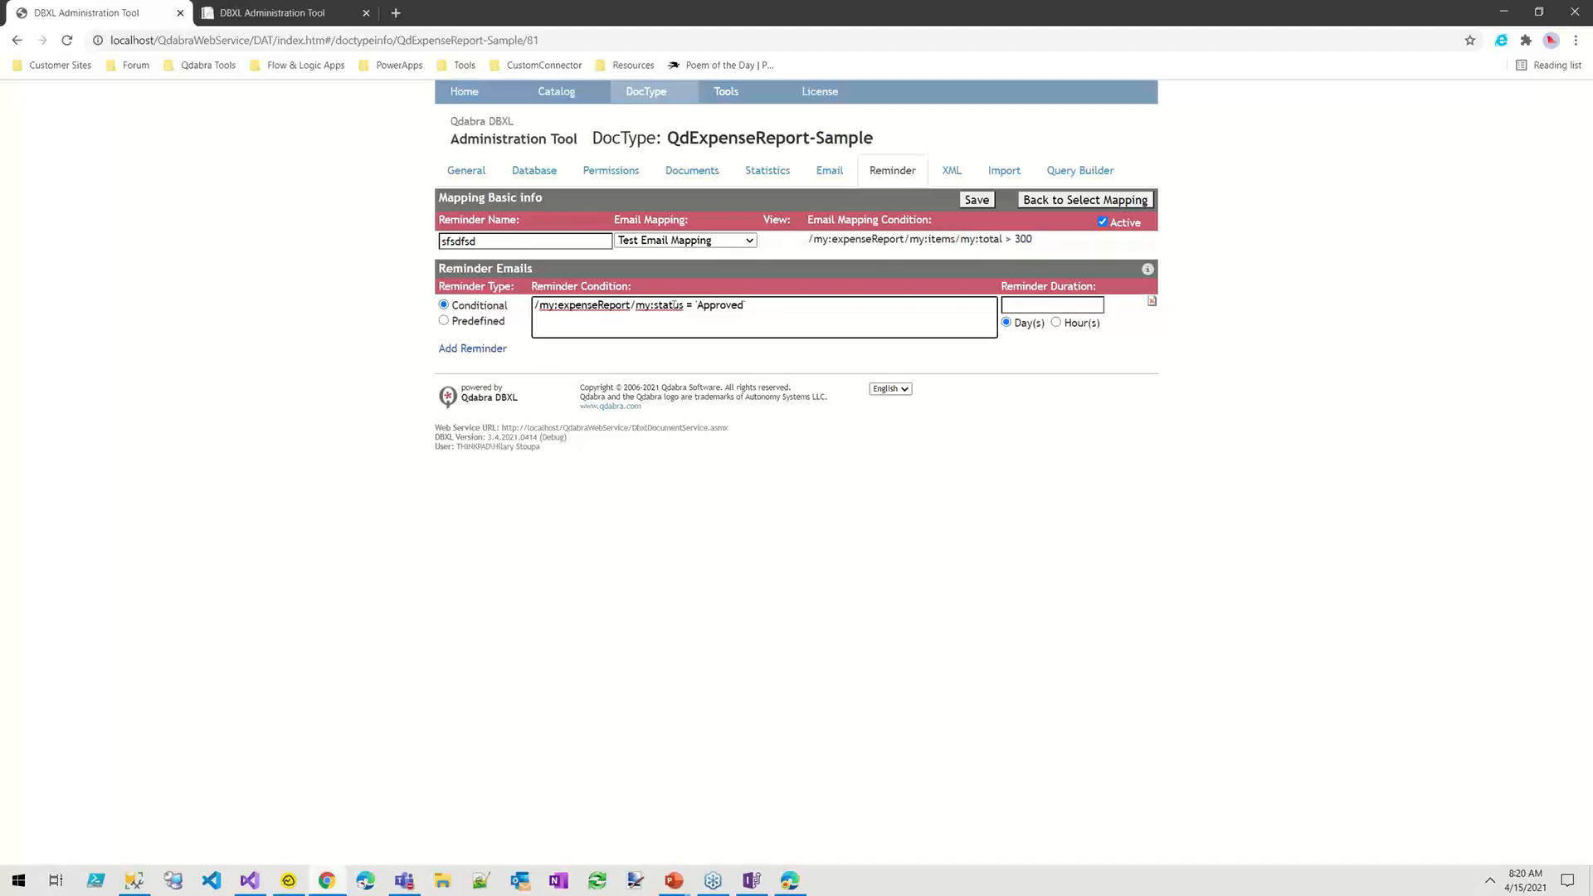
drag(766, 304, 732, 307)
Step: Set the reminder duration to 4 days
click(1032, 304)
text(2)
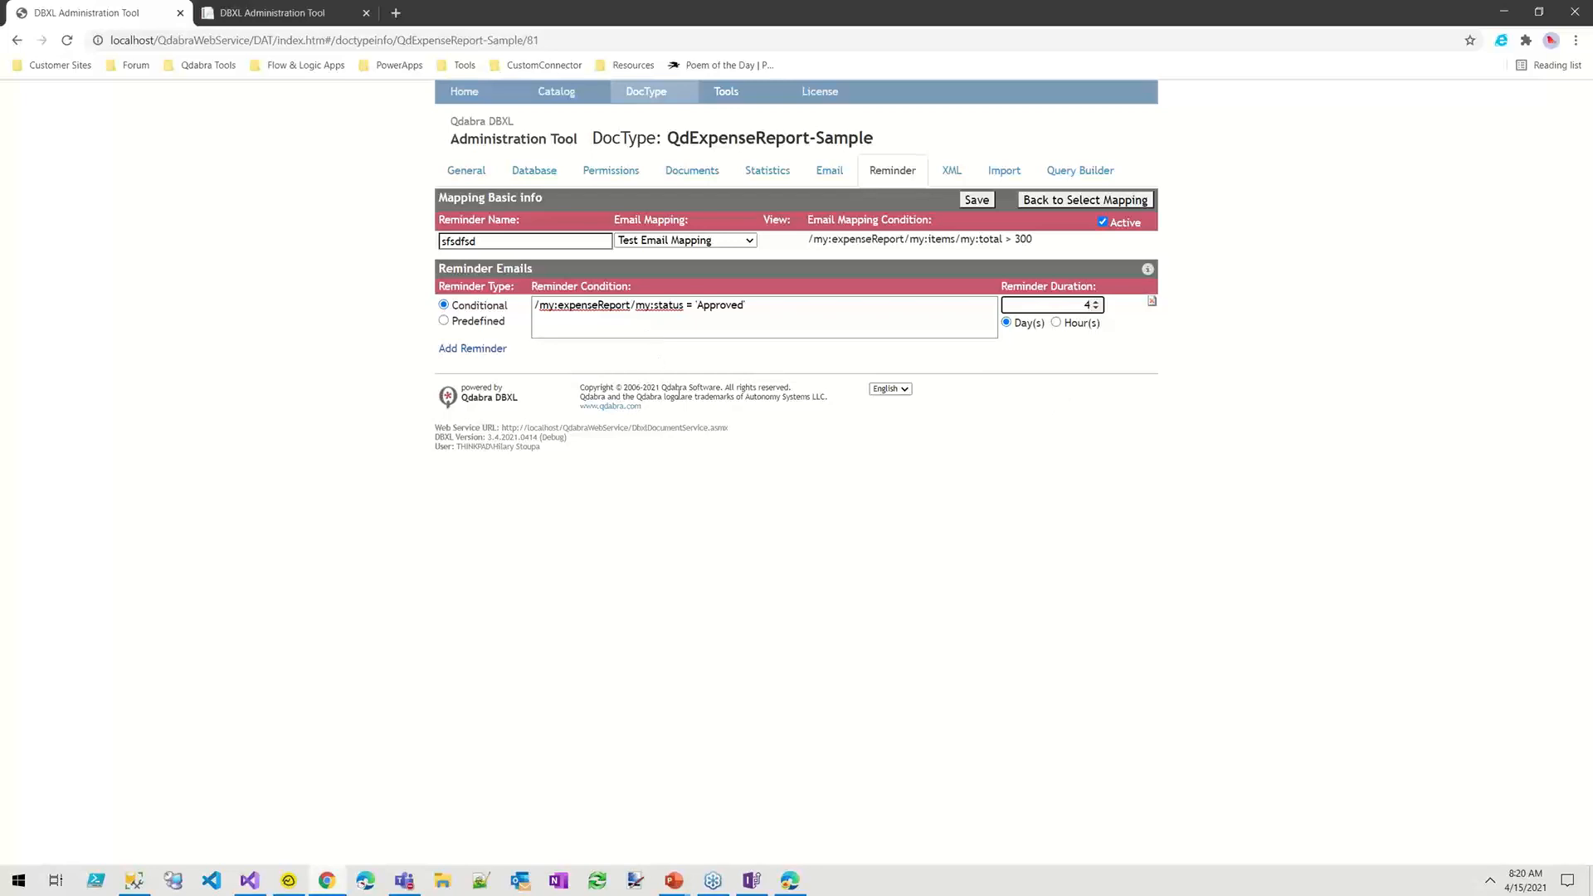
click(788, 320)
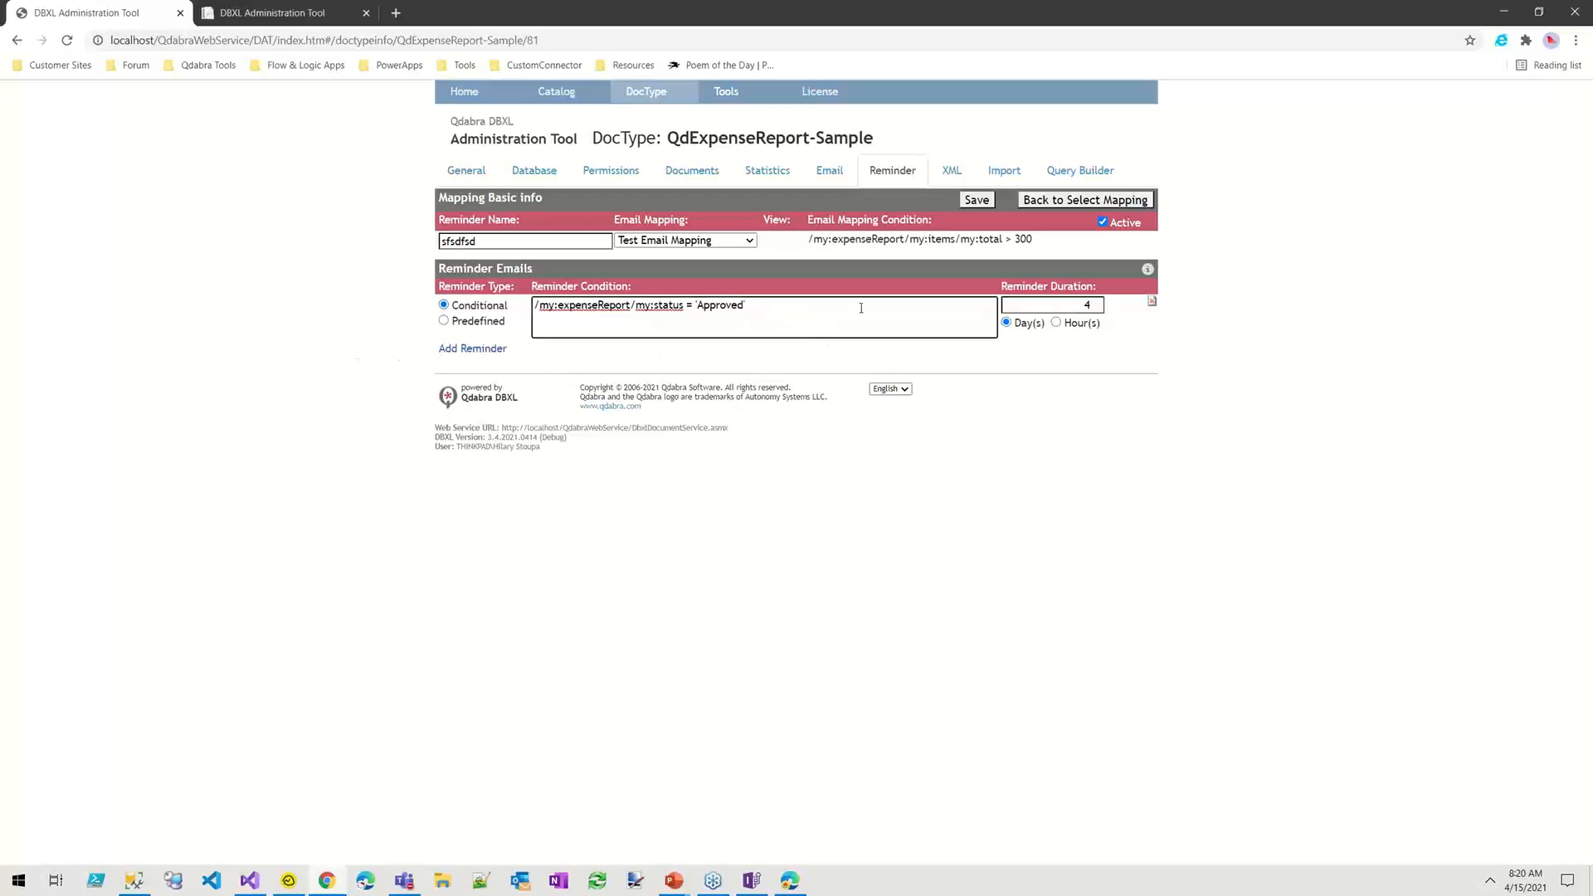
Step: Save mapping 'sfsdfsd', dismiss the success alert, and review its saved status condition
click(980, 201)
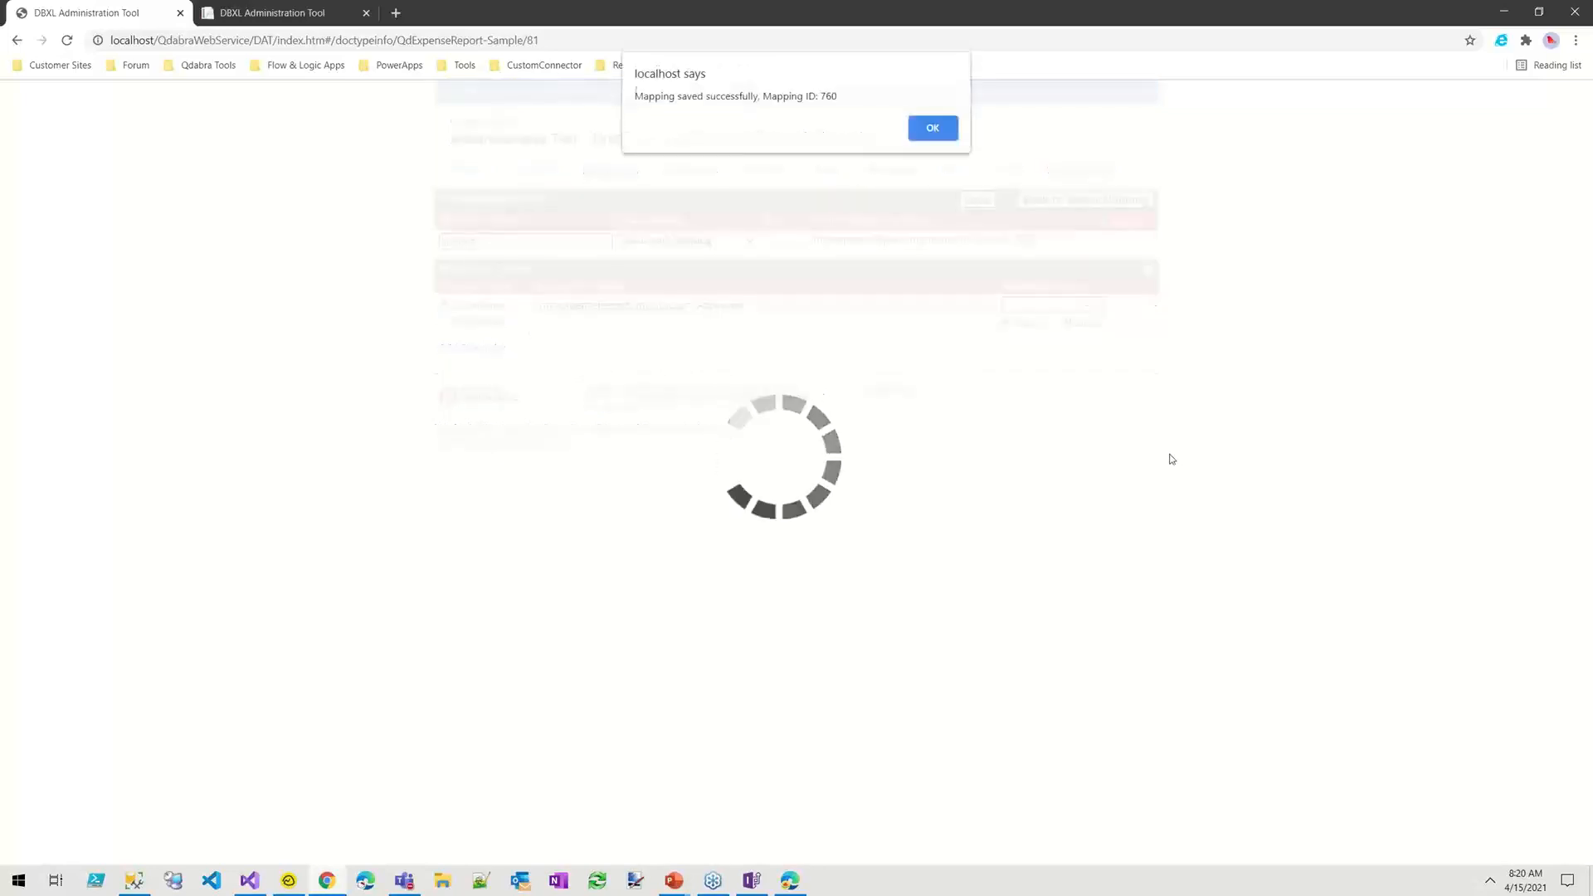
click(928, 135)
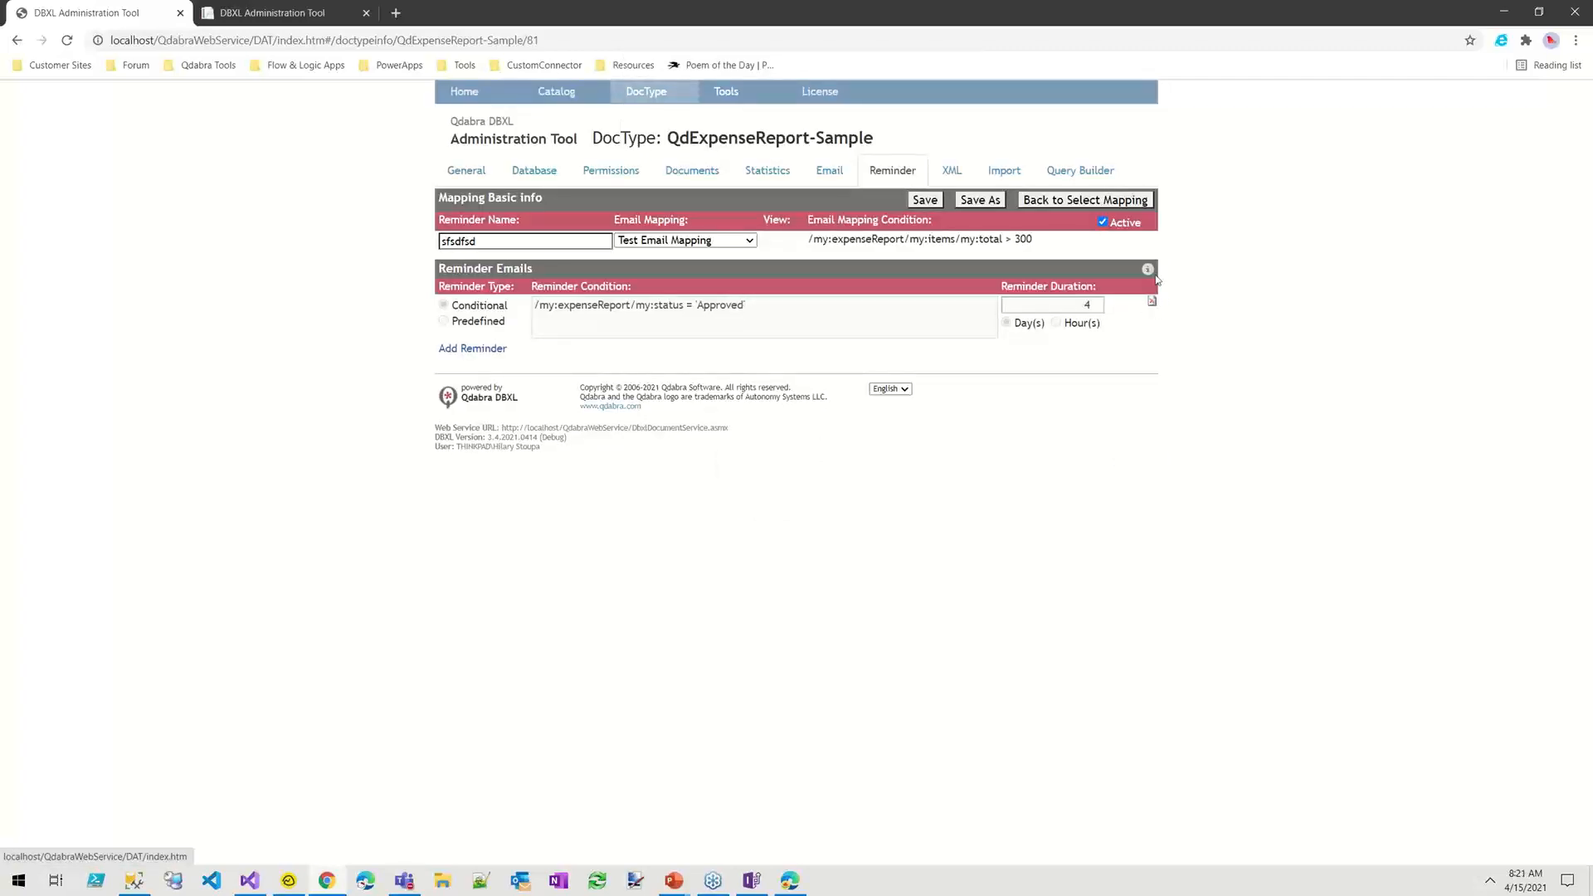
mouse_move(1149, 269)
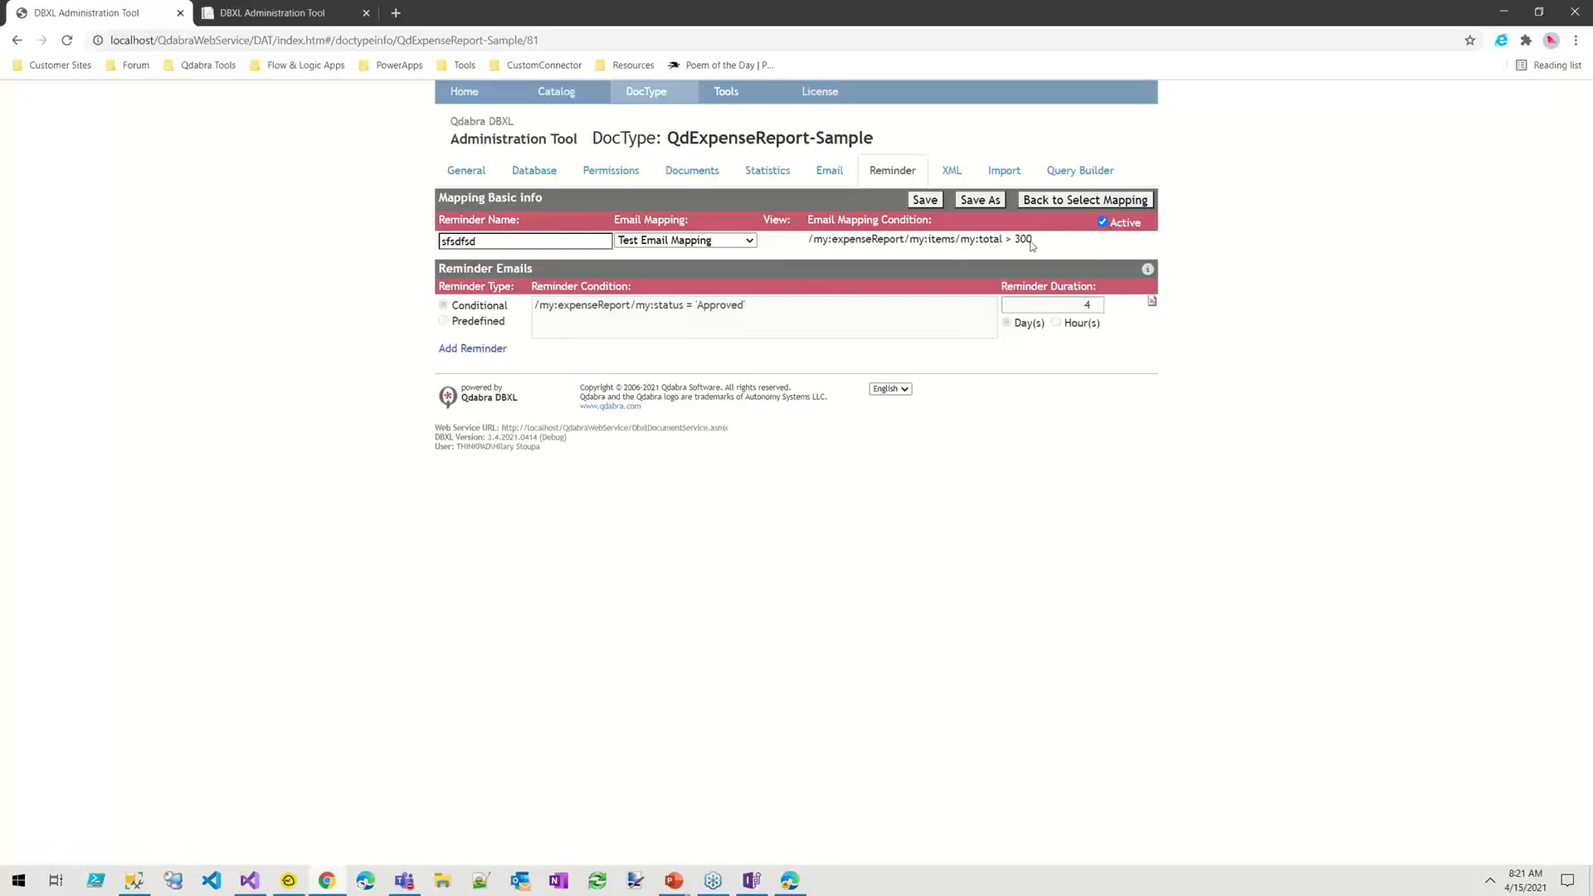
drag(1028, 238, 811, 250)
key(ctrl+c)
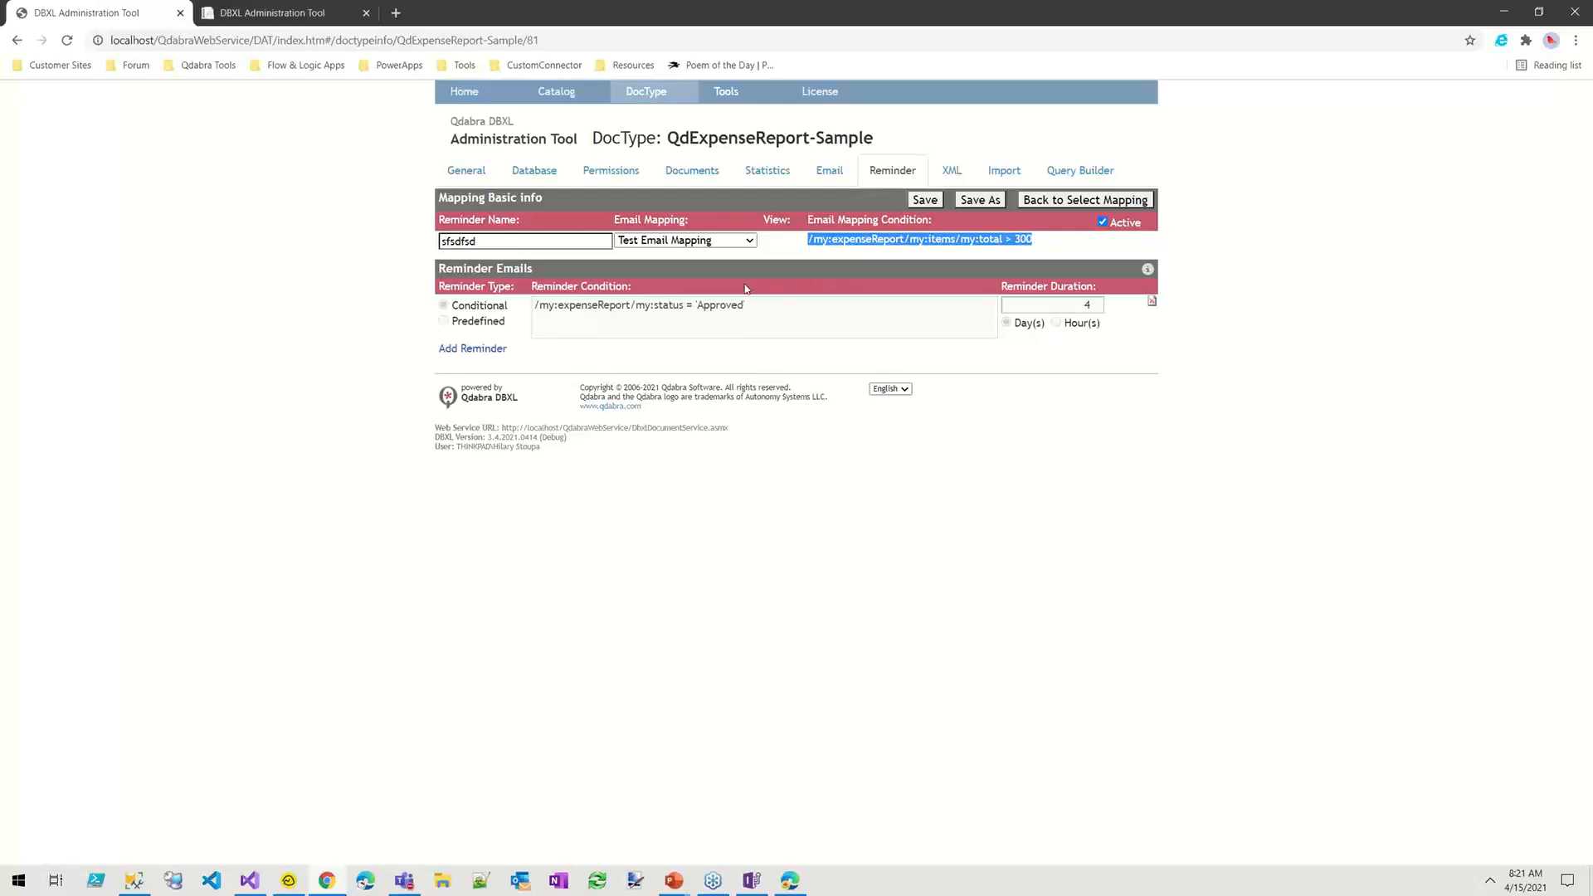
click(1051, 241)
drag(1021, 240, 889, 242)
click(1045, 238)
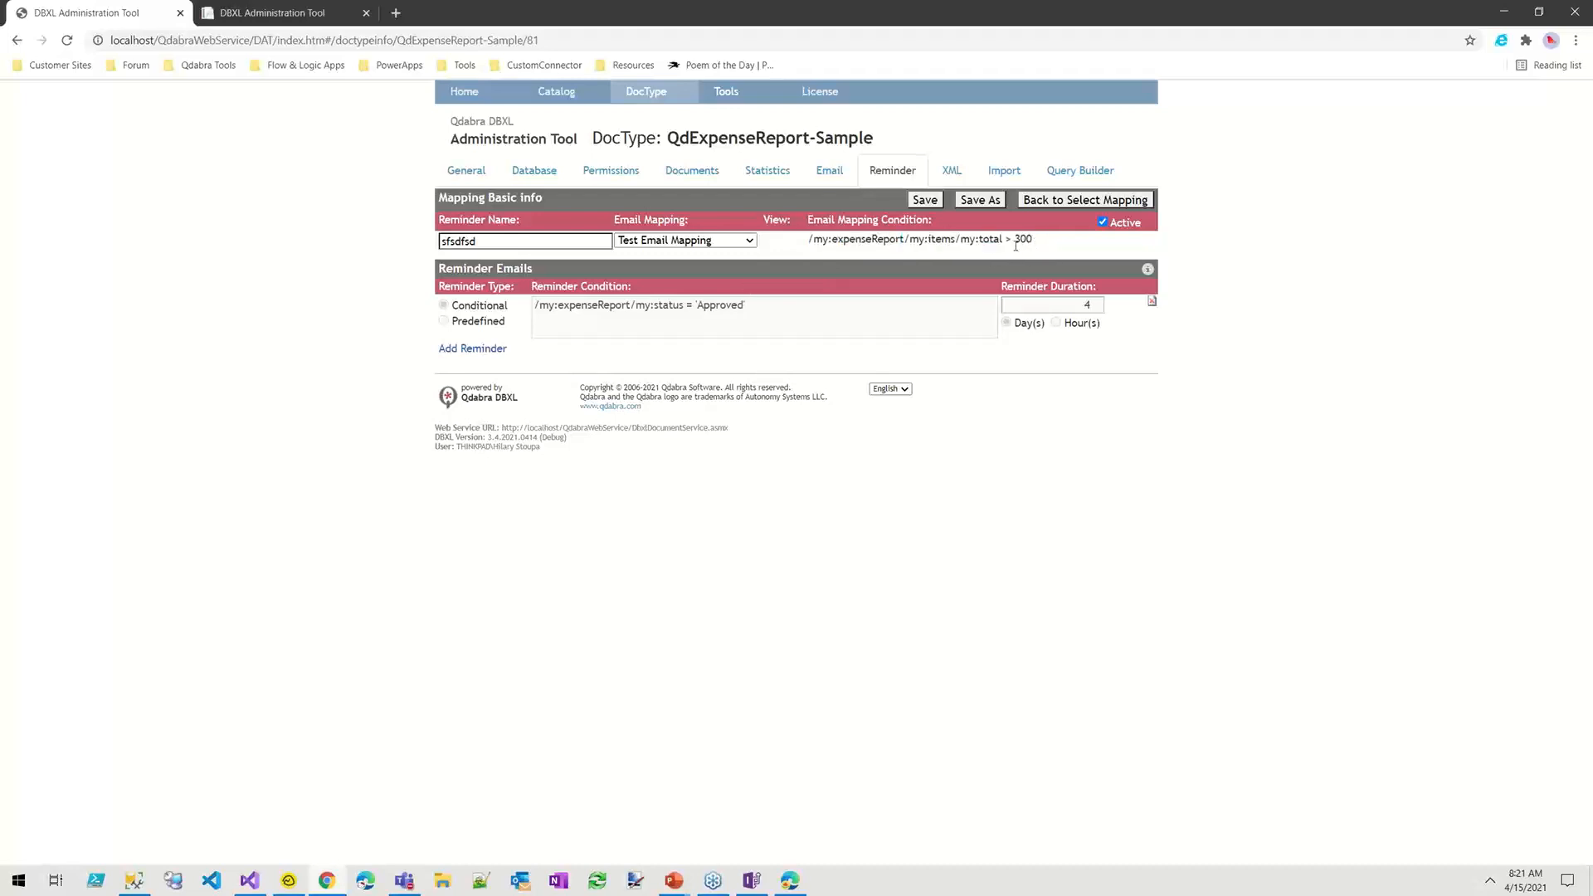
drag(761, 302, 499, 302)
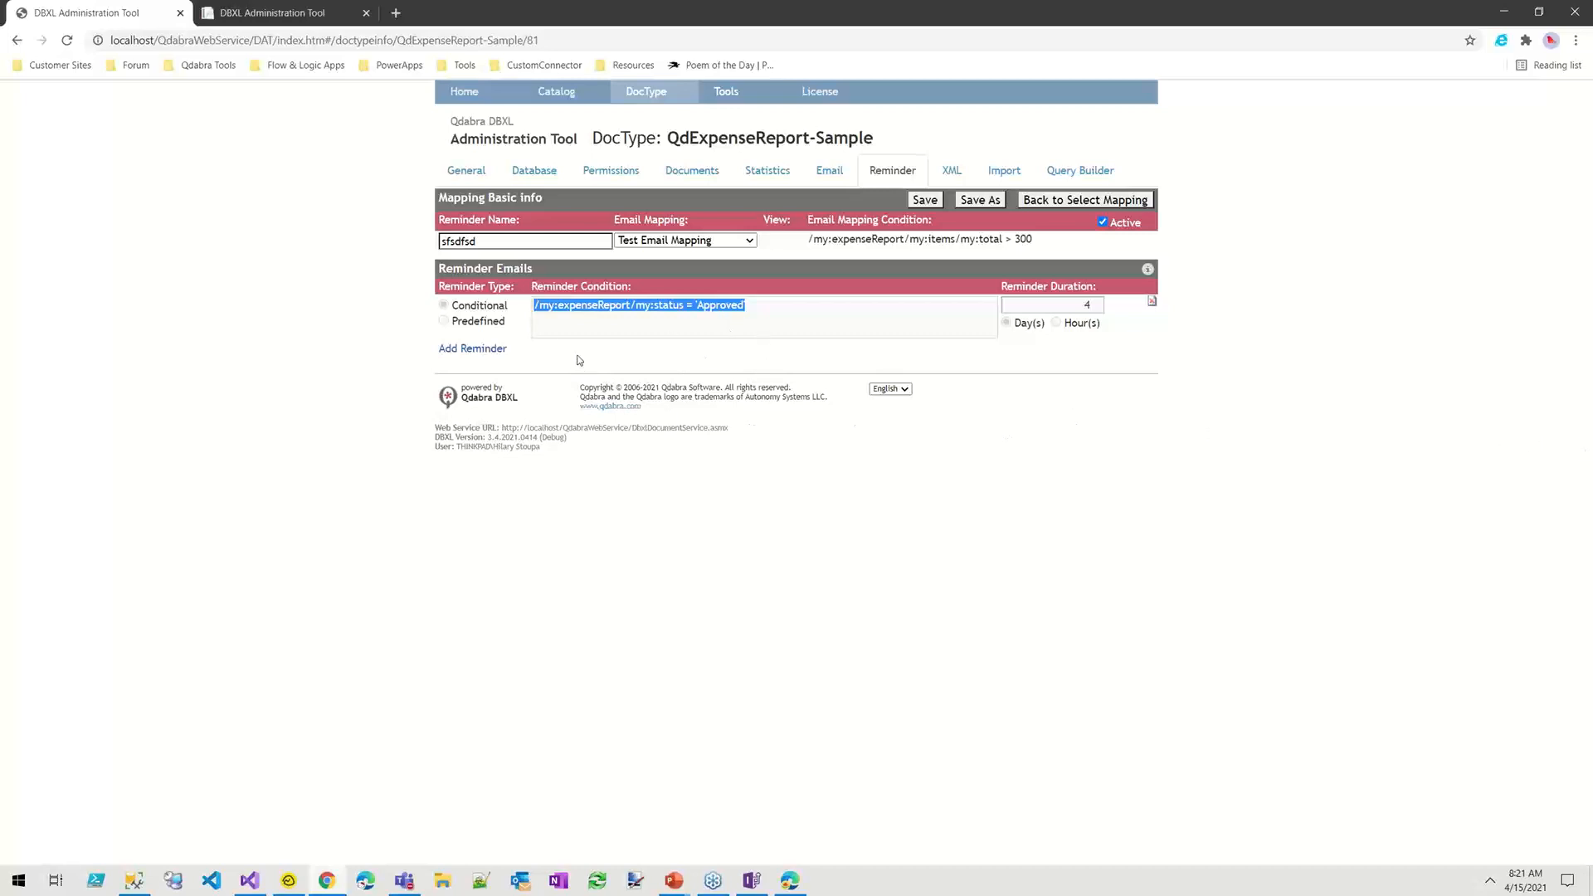
Step: Add a second, predefined reminder and set its date field path to the report's end date
click(482, 349)
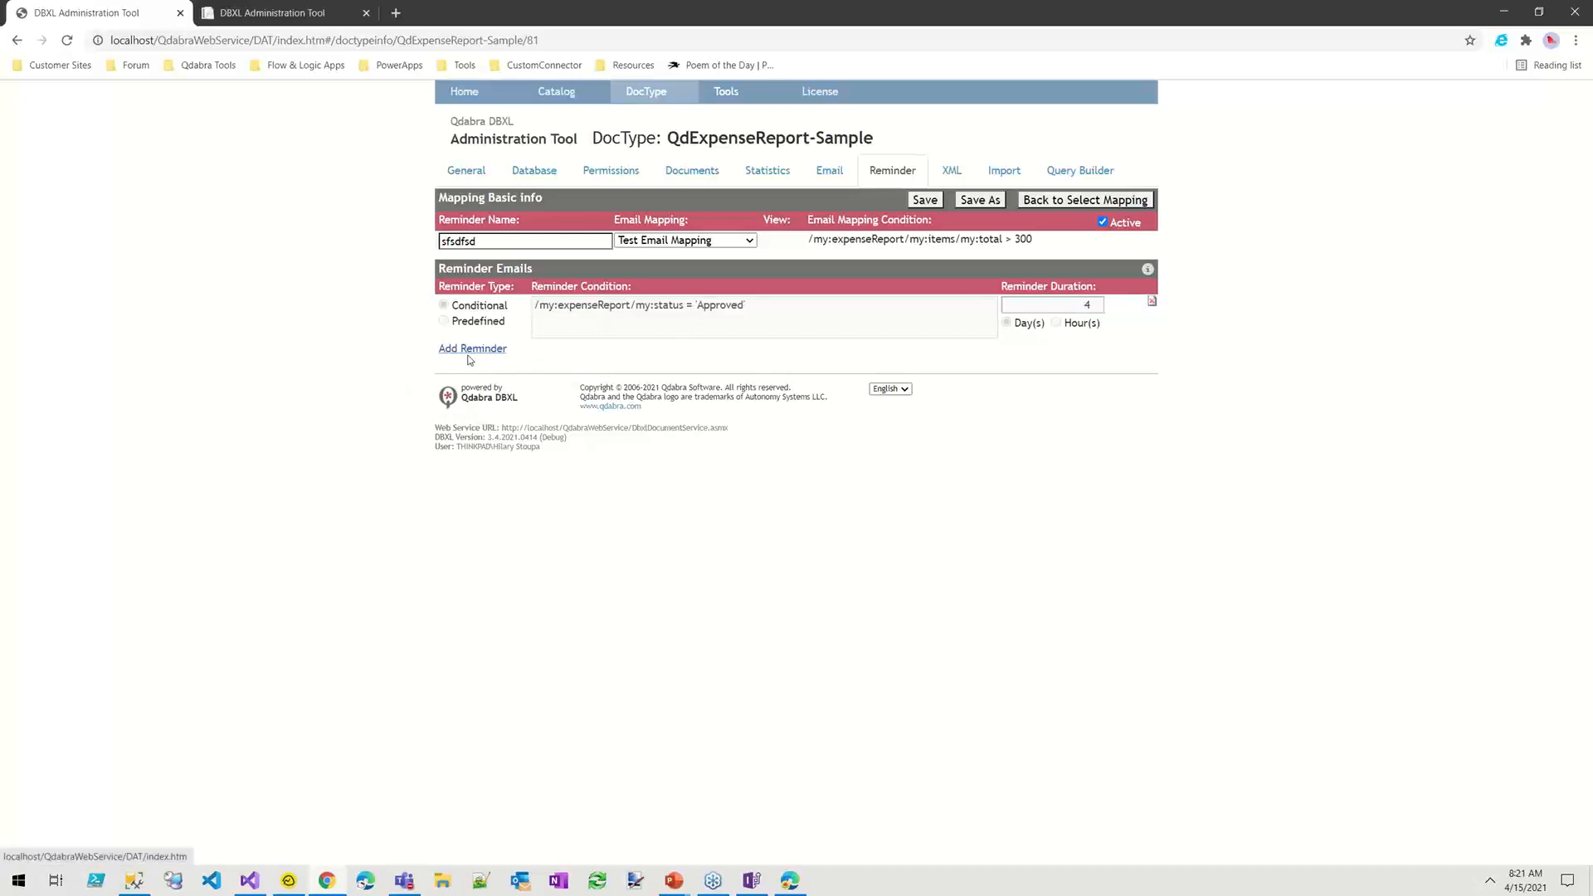
click(473, 350)
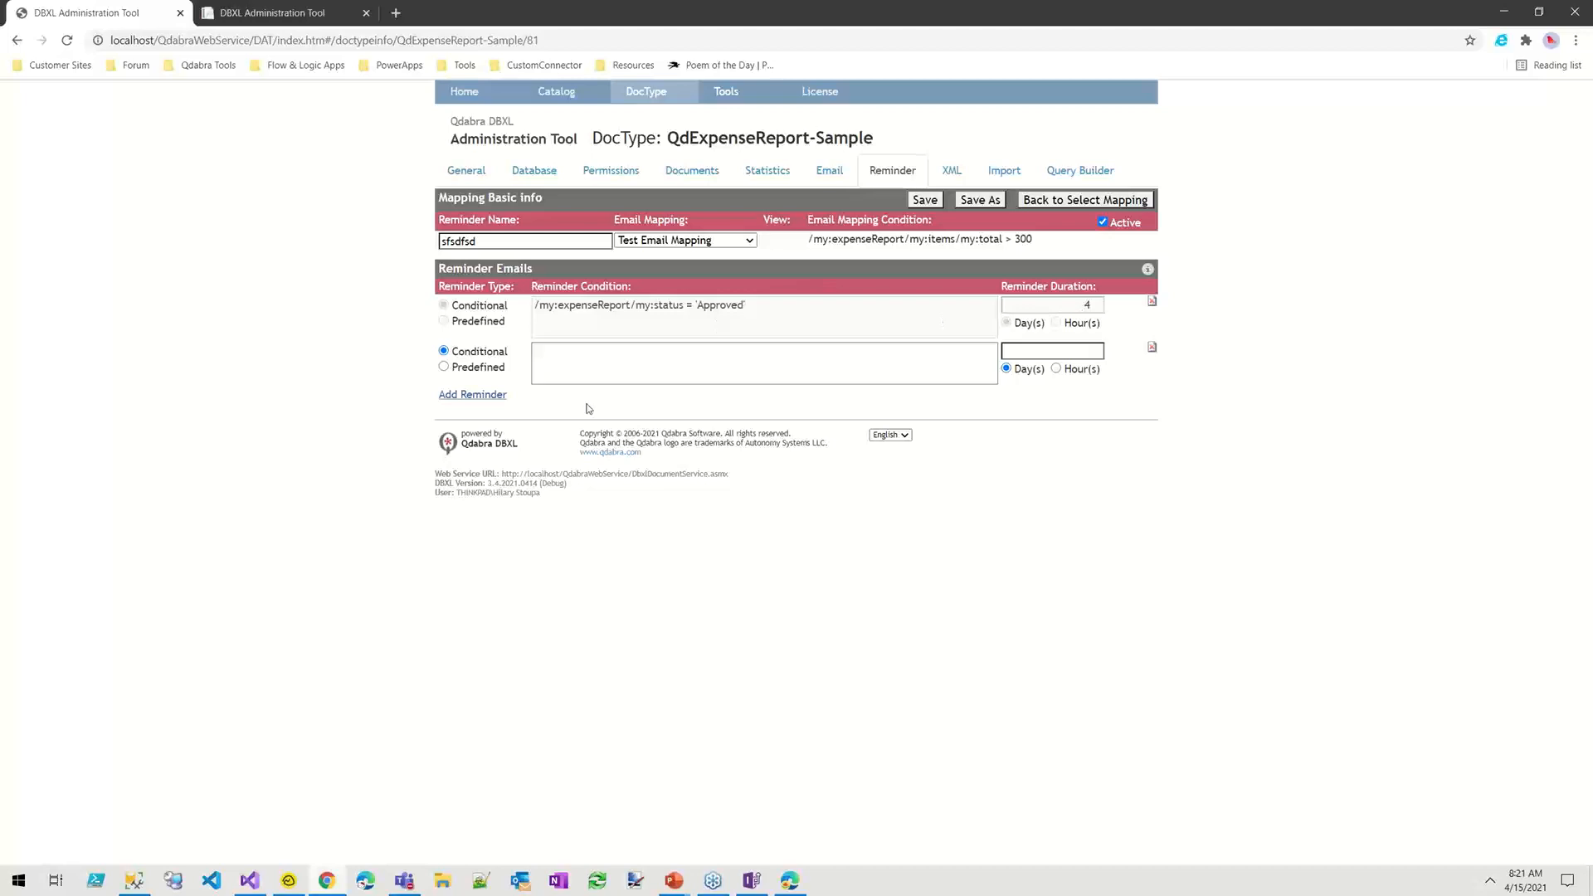
drag(809, 305, 535, 307)
click(445, 367)
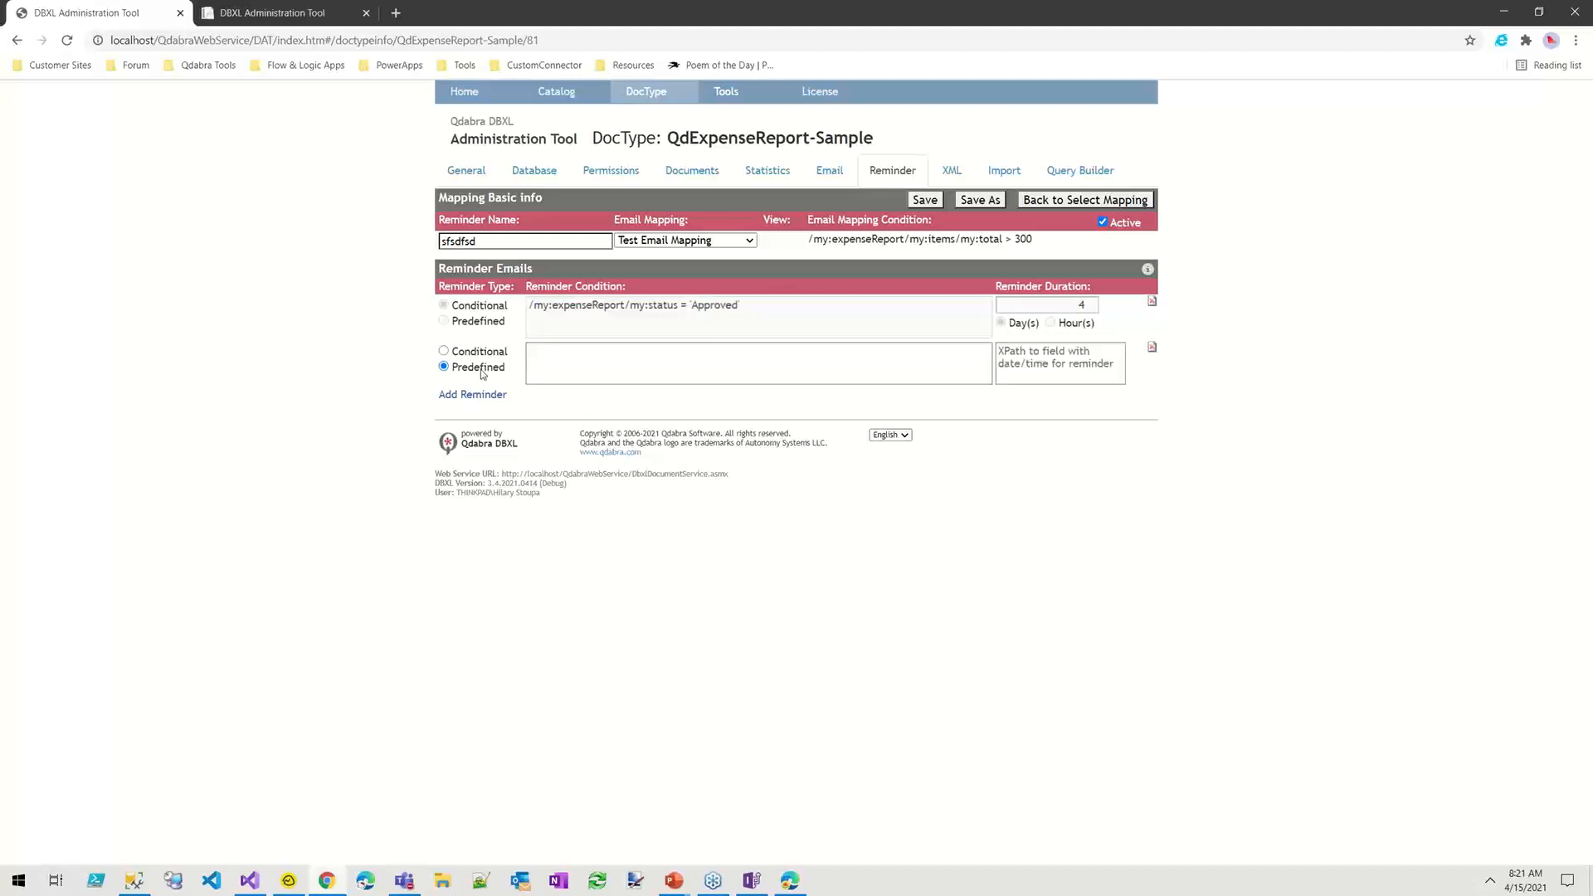
click(1045, 352)
key(ctrl+v)
key(BackSpace)
key(BackSpace)
key(BackSpace)
key(BackSpace)
key(BackSpace)
key(BackSpace)
key(BackSpace)
key(BackSpace)
key(BackSpace)
key(BackSpace)
key(BackSpace)
key(BackSpace)
key(BackSpace)
key(BackSpace)
key(BackSpace)
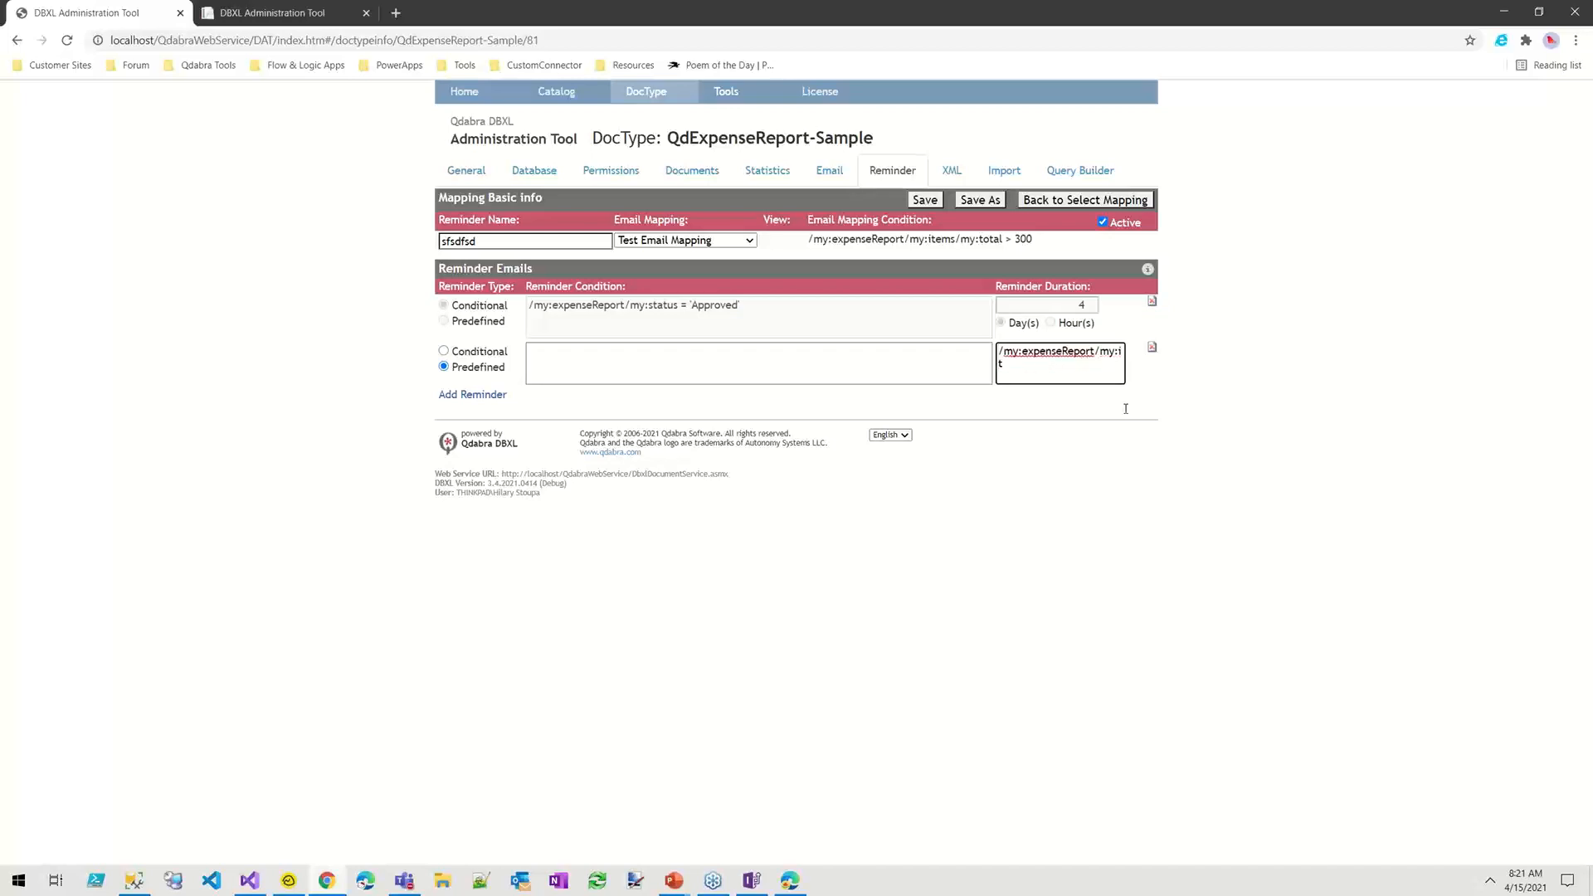
text(senddate)
click(820, 454)
Step: Copy the first reminder's status = 'Approved' condition into the second reminder
drag(1058, 241, 809, 242)
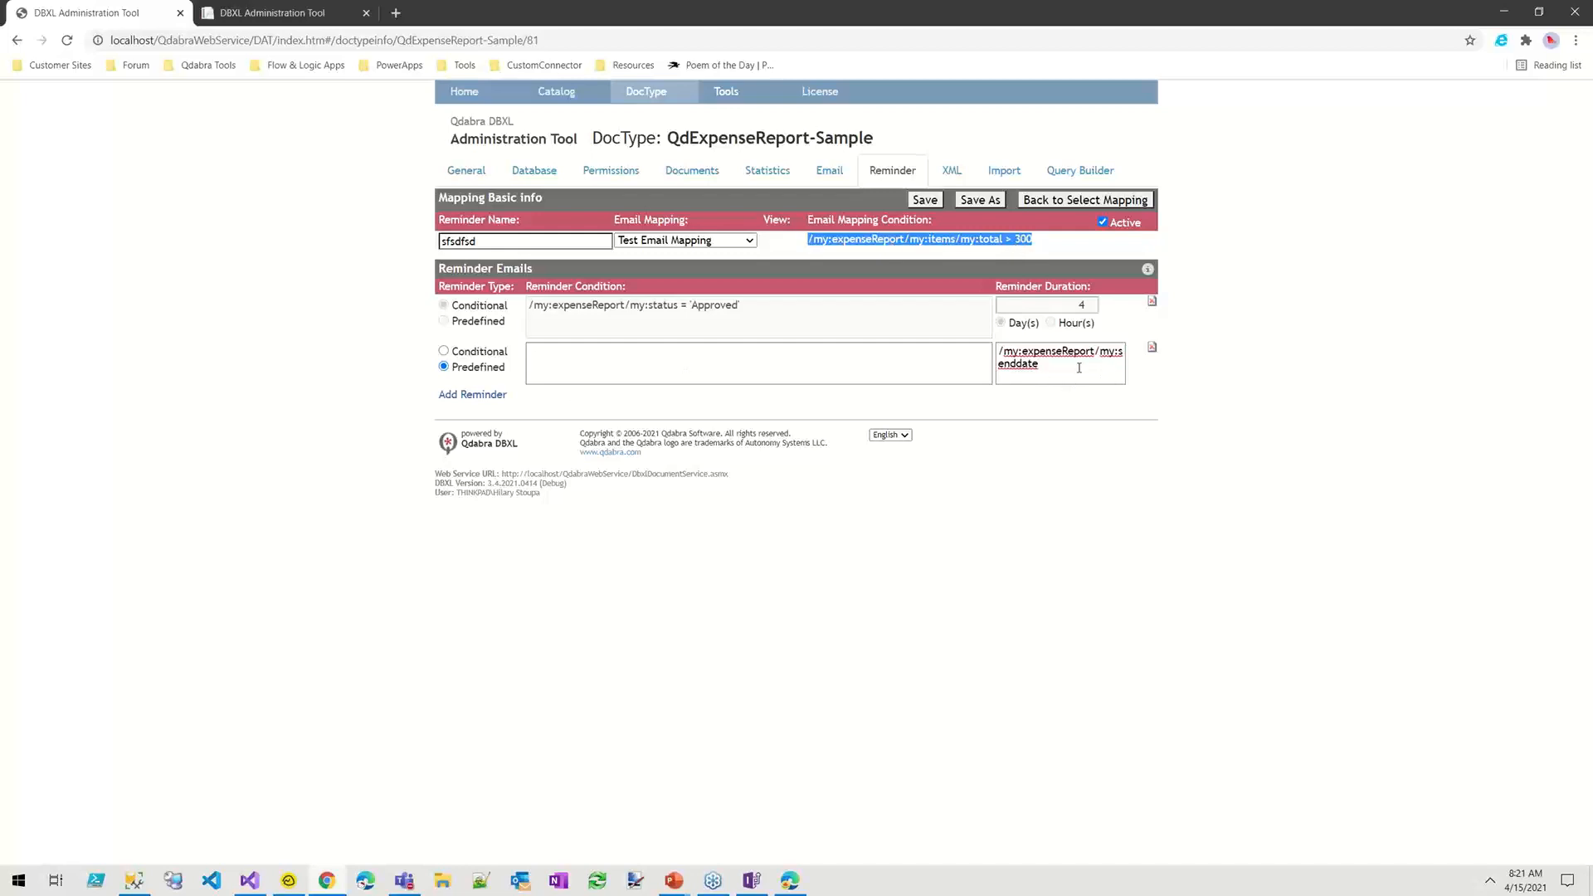
click(901, 358)
click(1053, 363)
double_click(1031, 366)
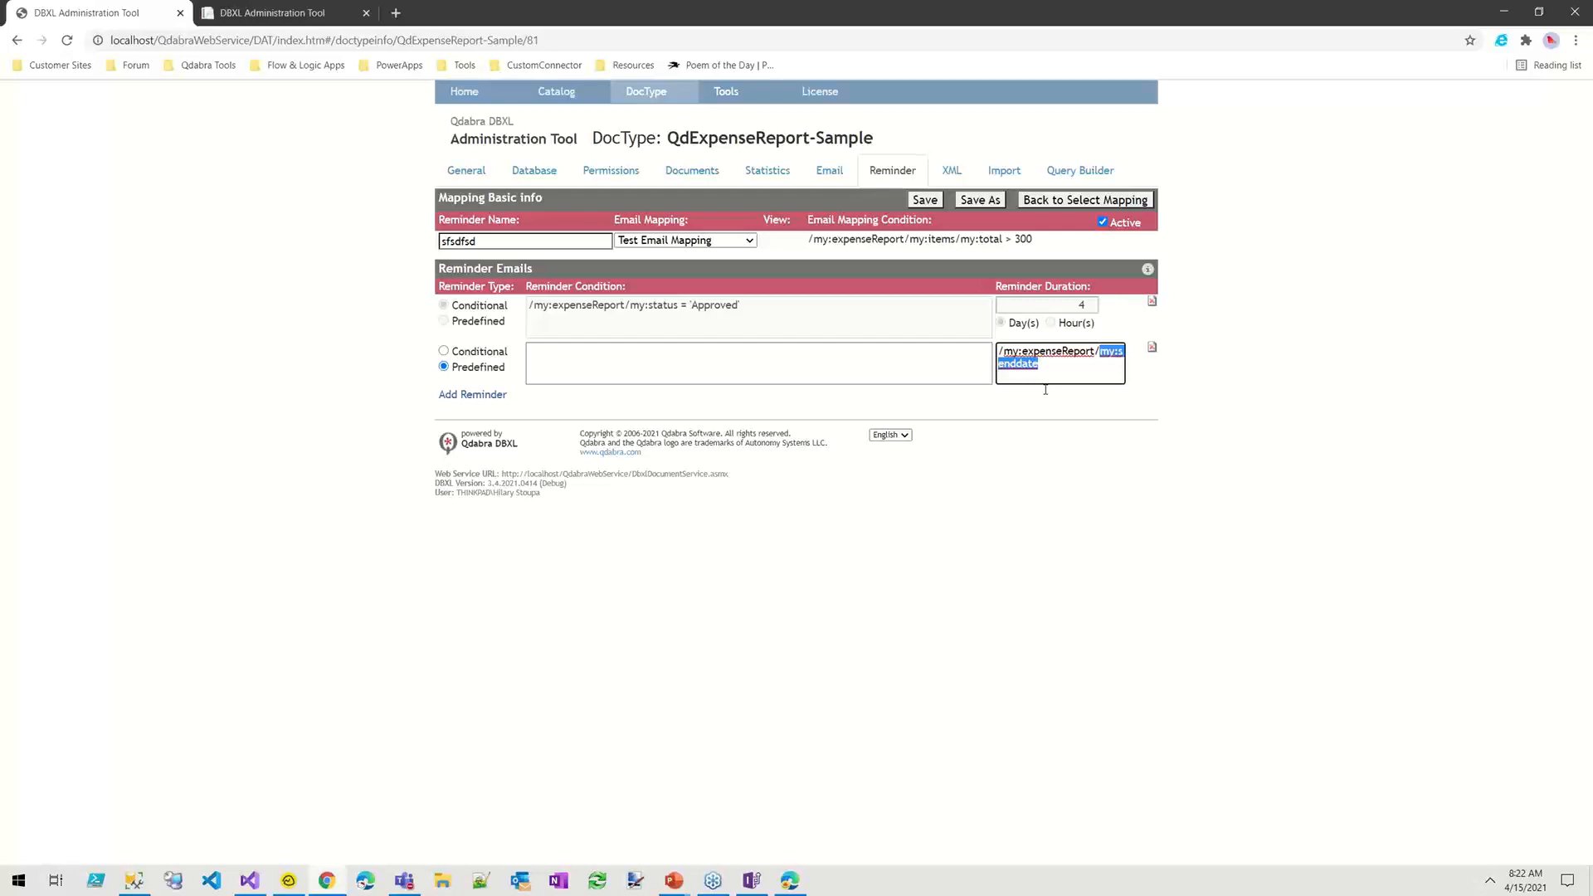
click(752, 354)
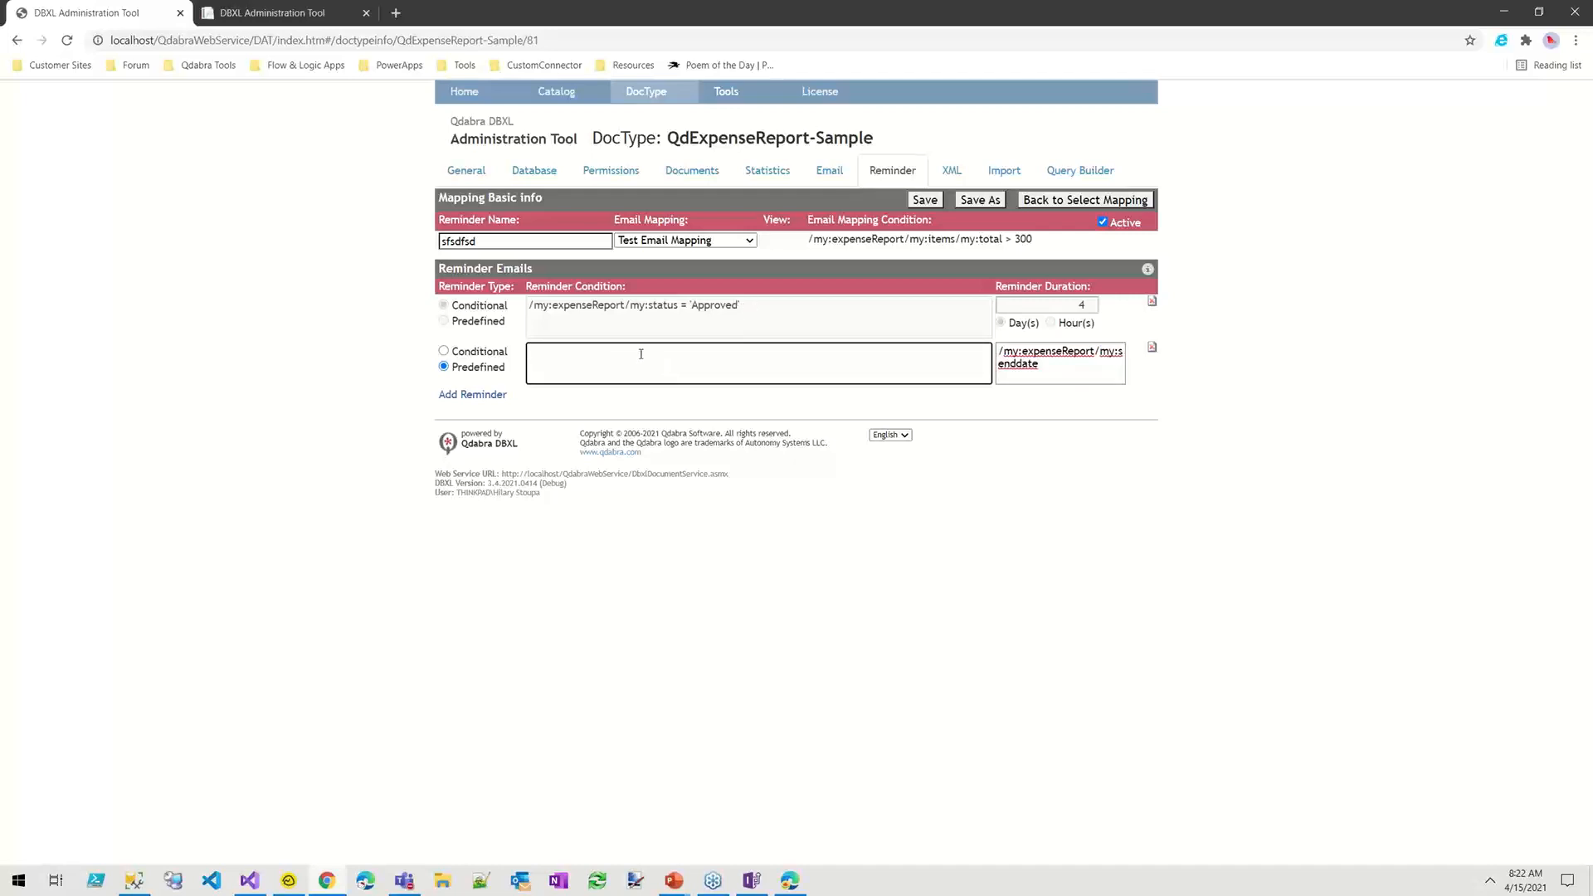
drag(767, 307, 519, 313)
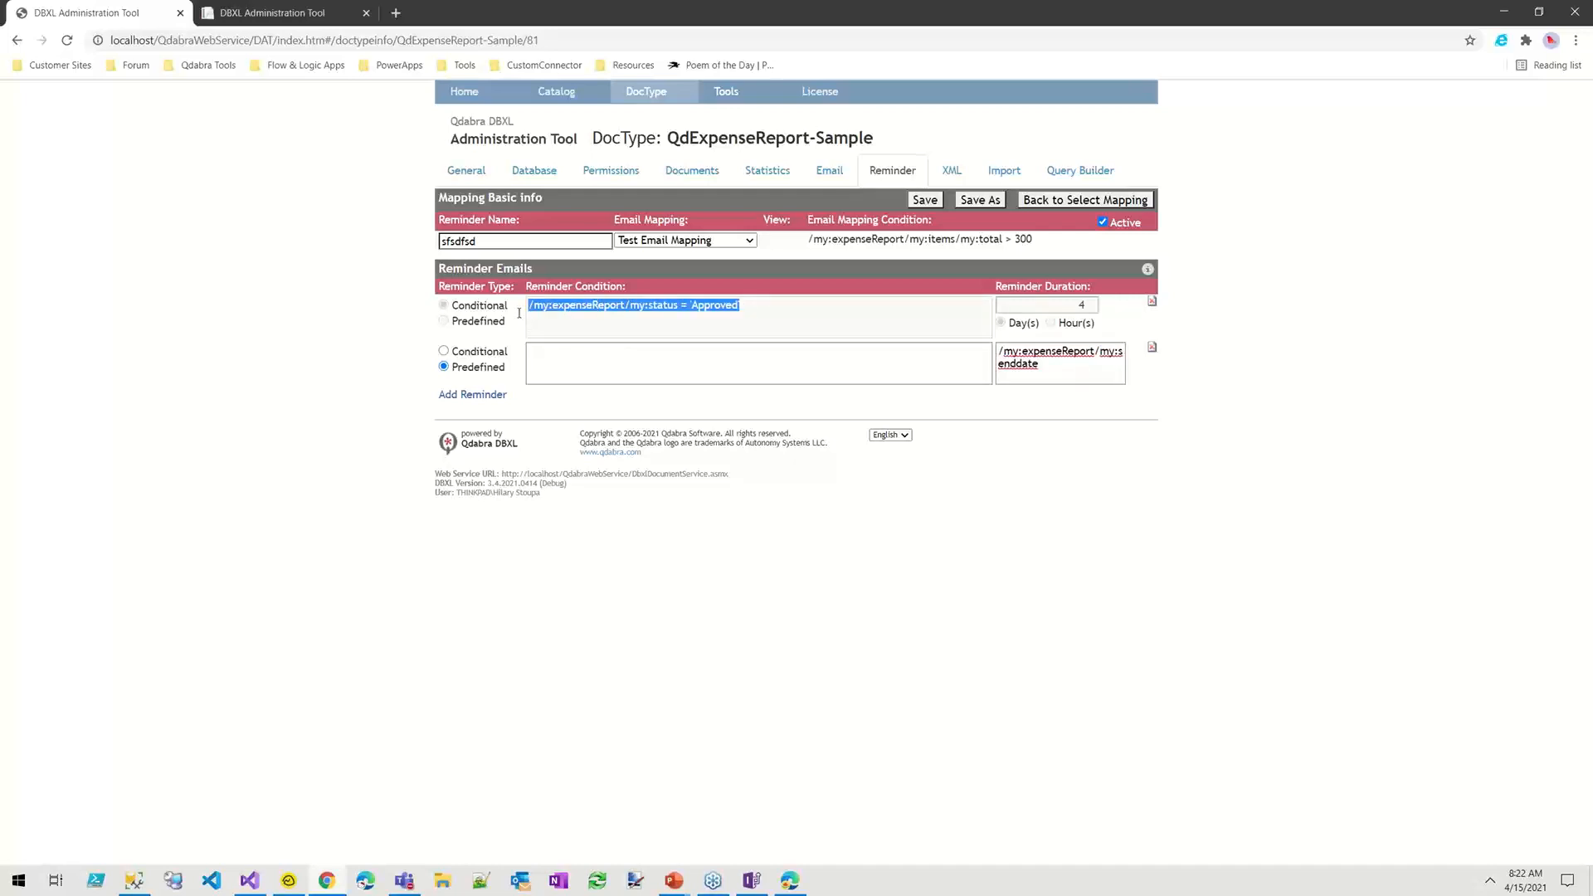
click(1018, 363)
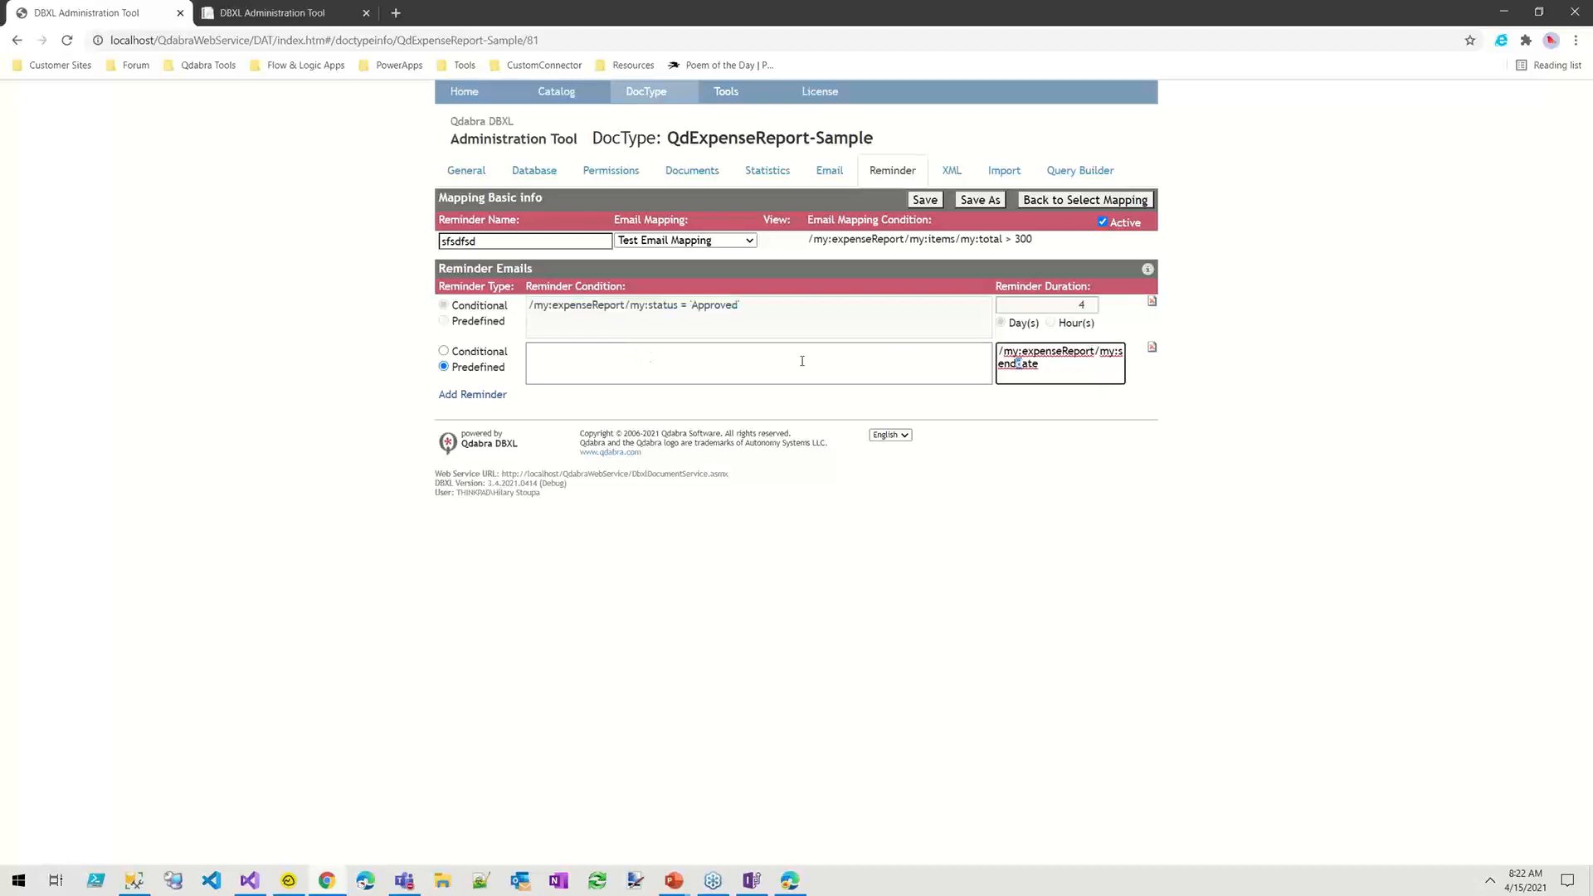
drag(747, 307, 490, 313)
key(ctrl+c)
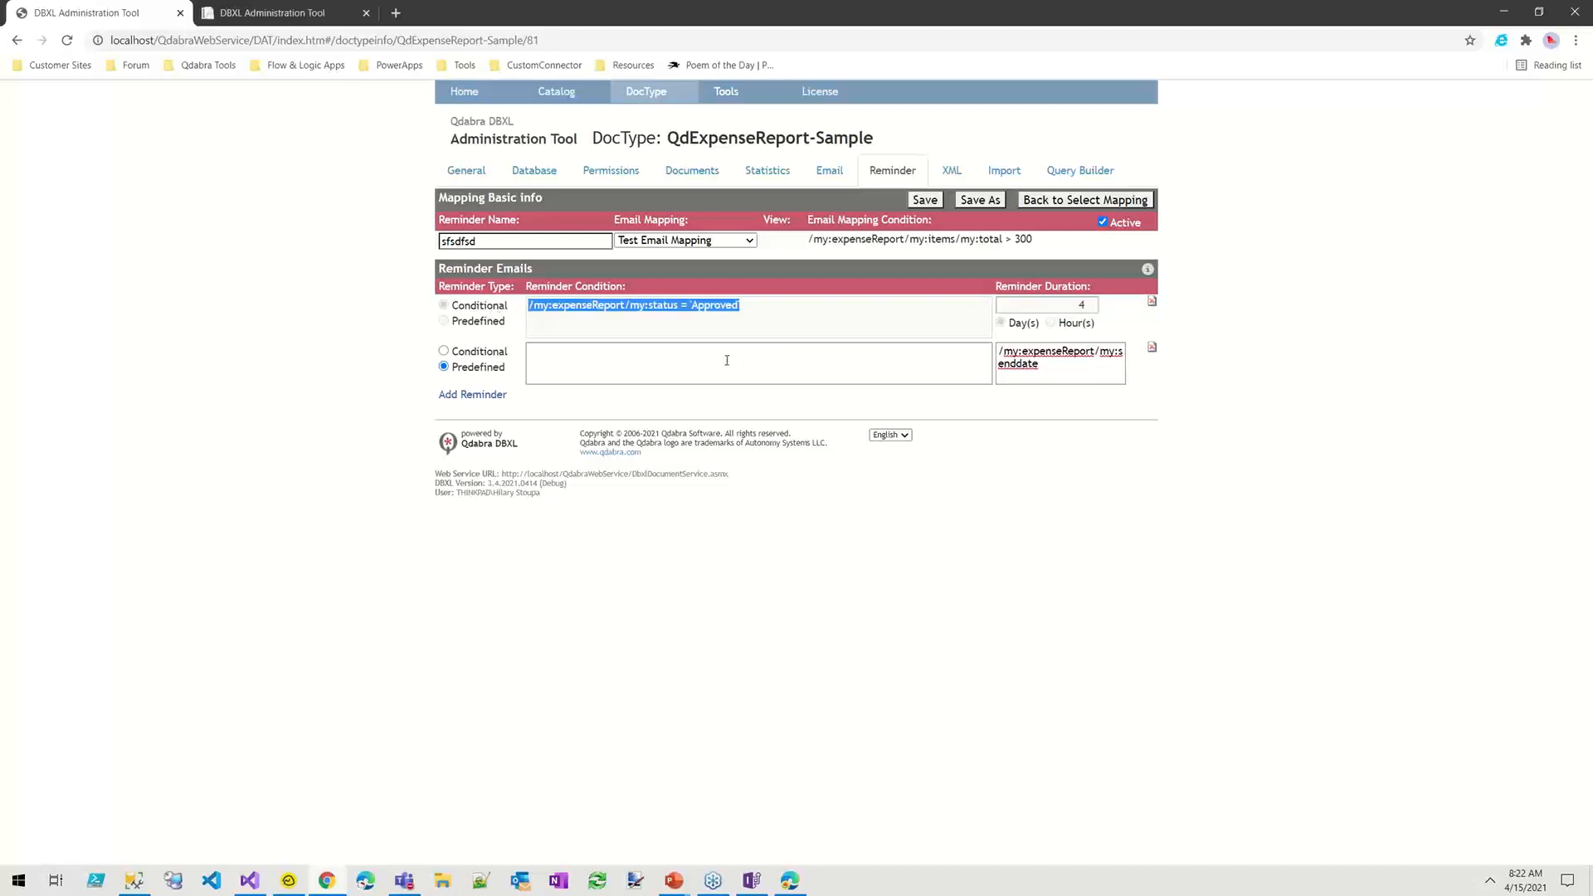
click(655, 346)
key(ctrl+v)
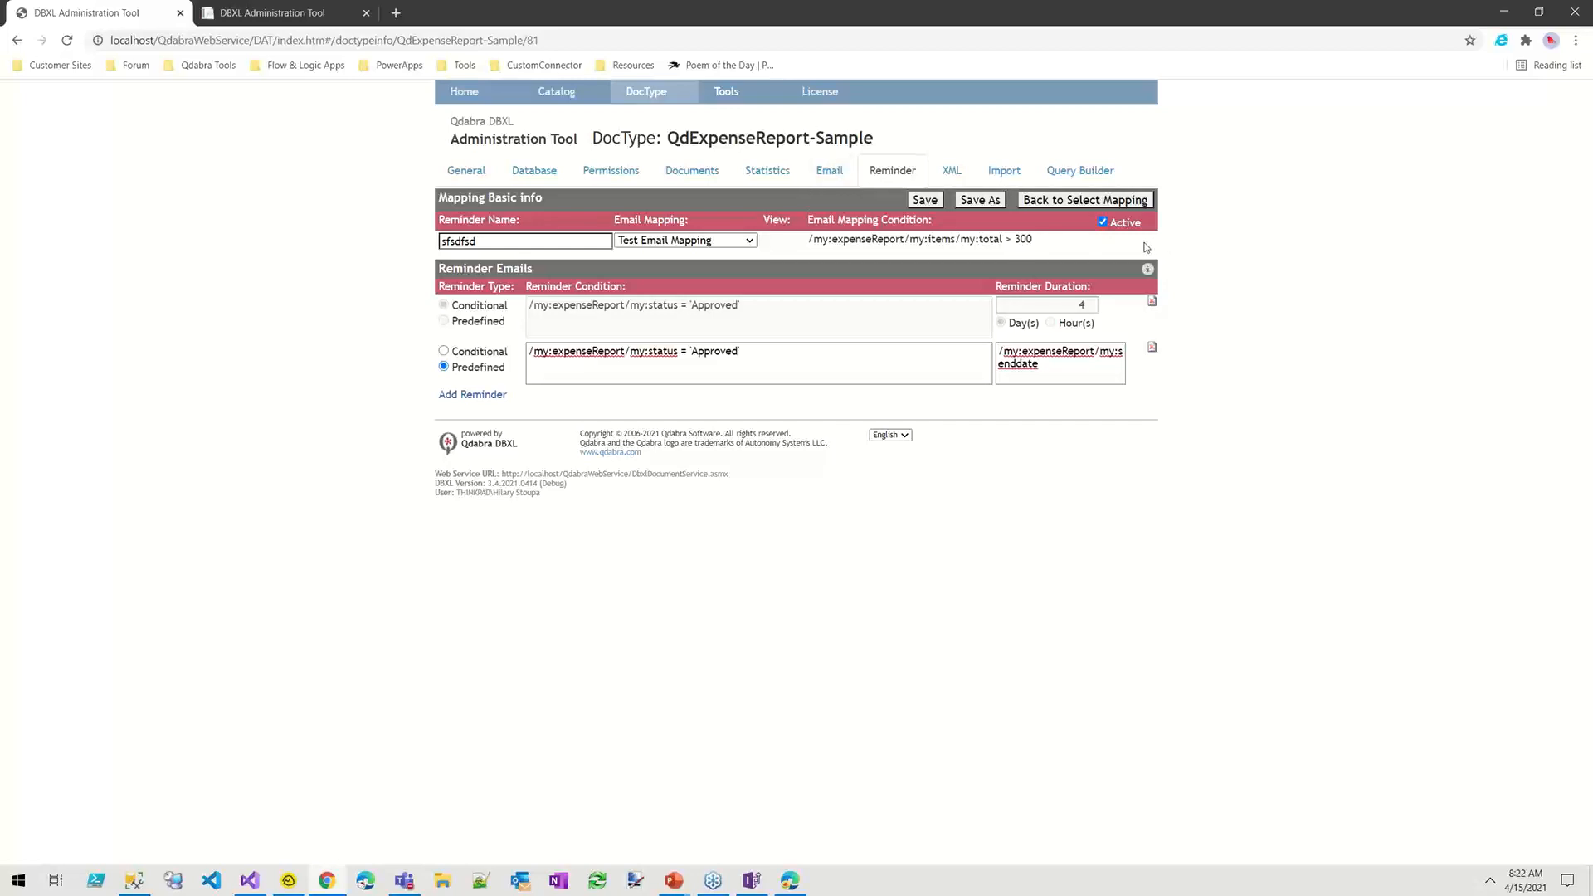
click(827, 173)
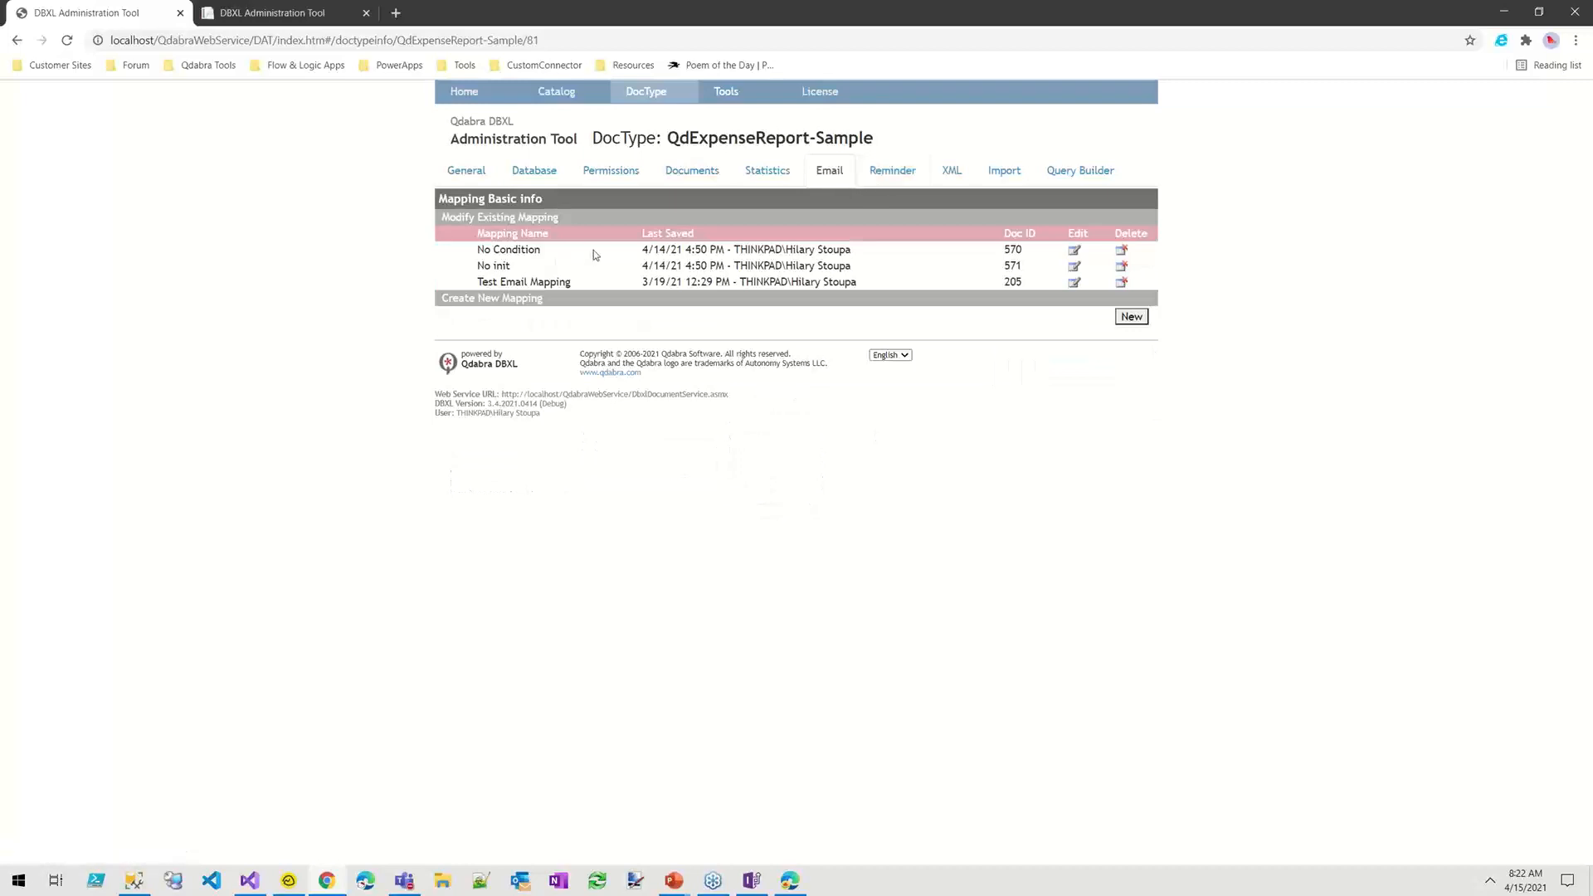
click(1074, 267)
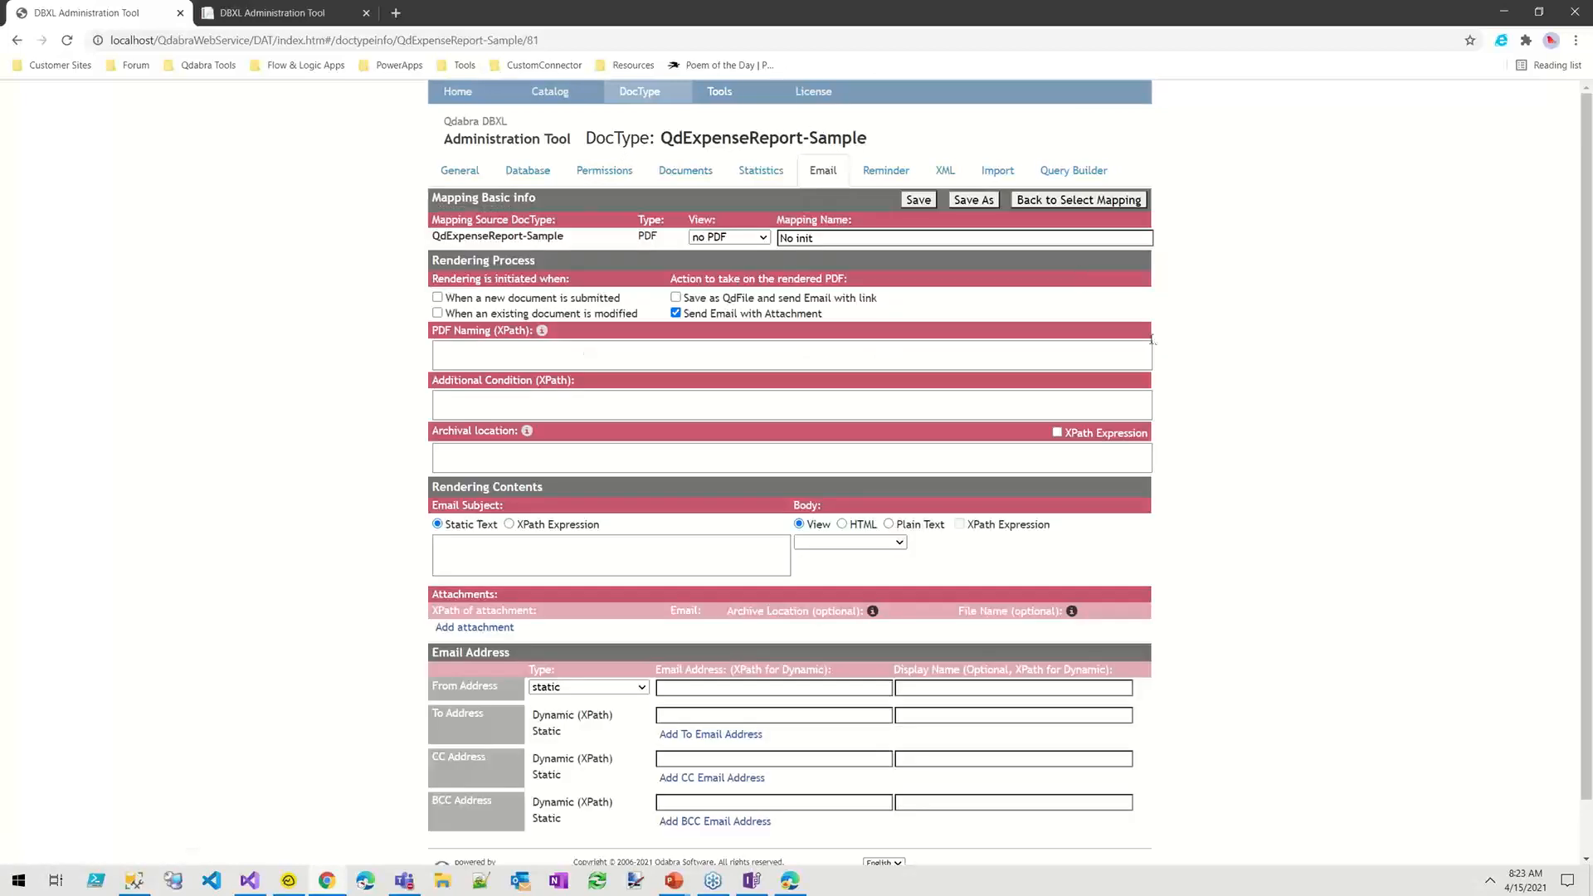
drag(428, 257, 440, 303)
click(643, 316)
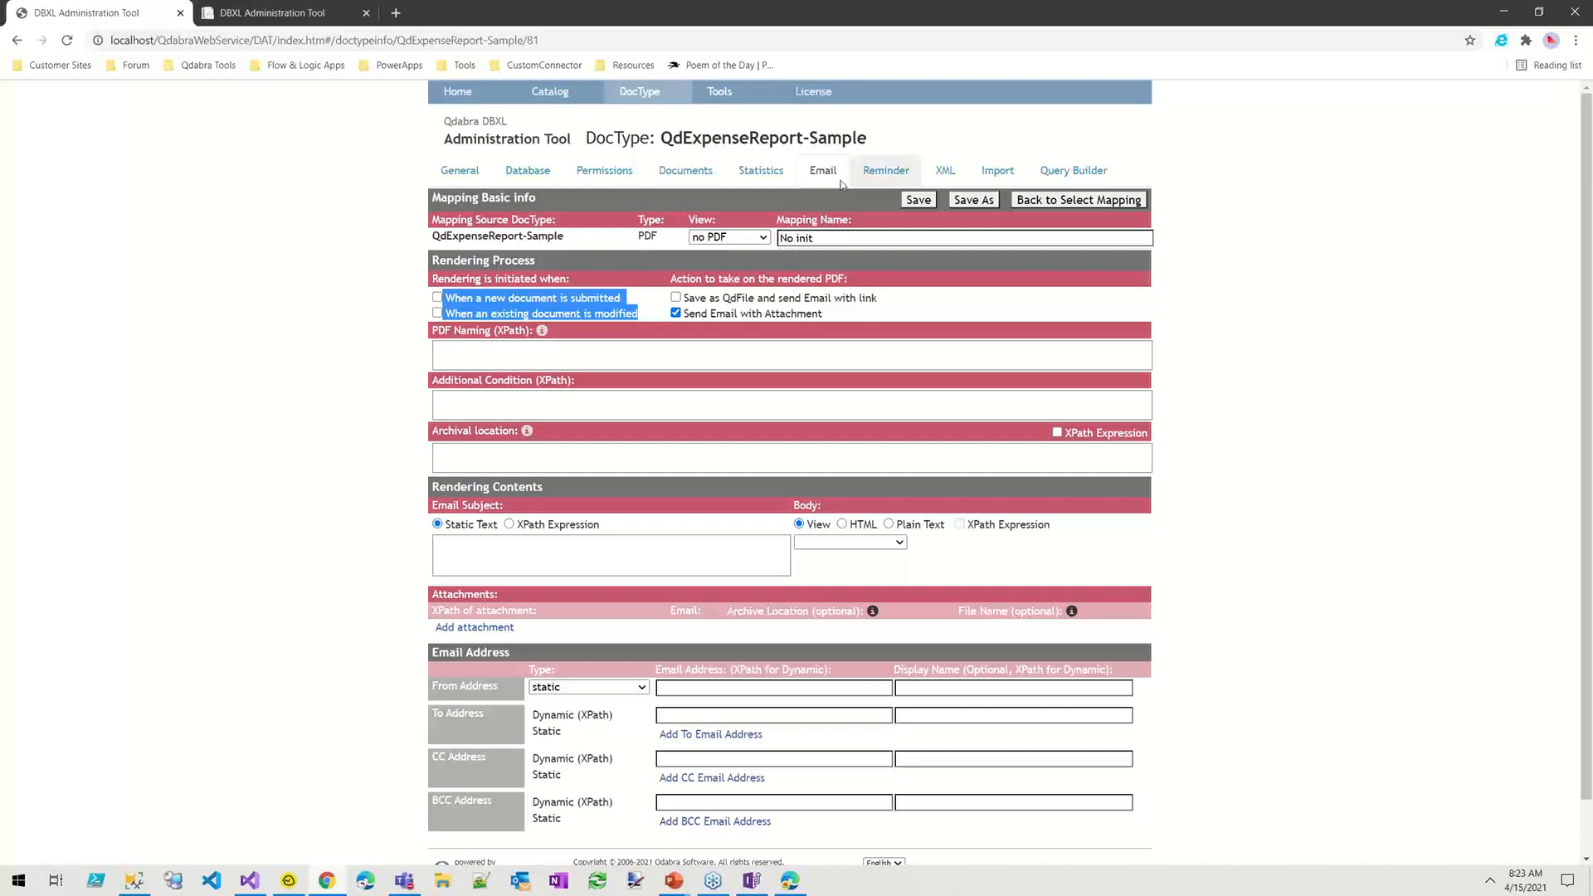
click(886, 171)
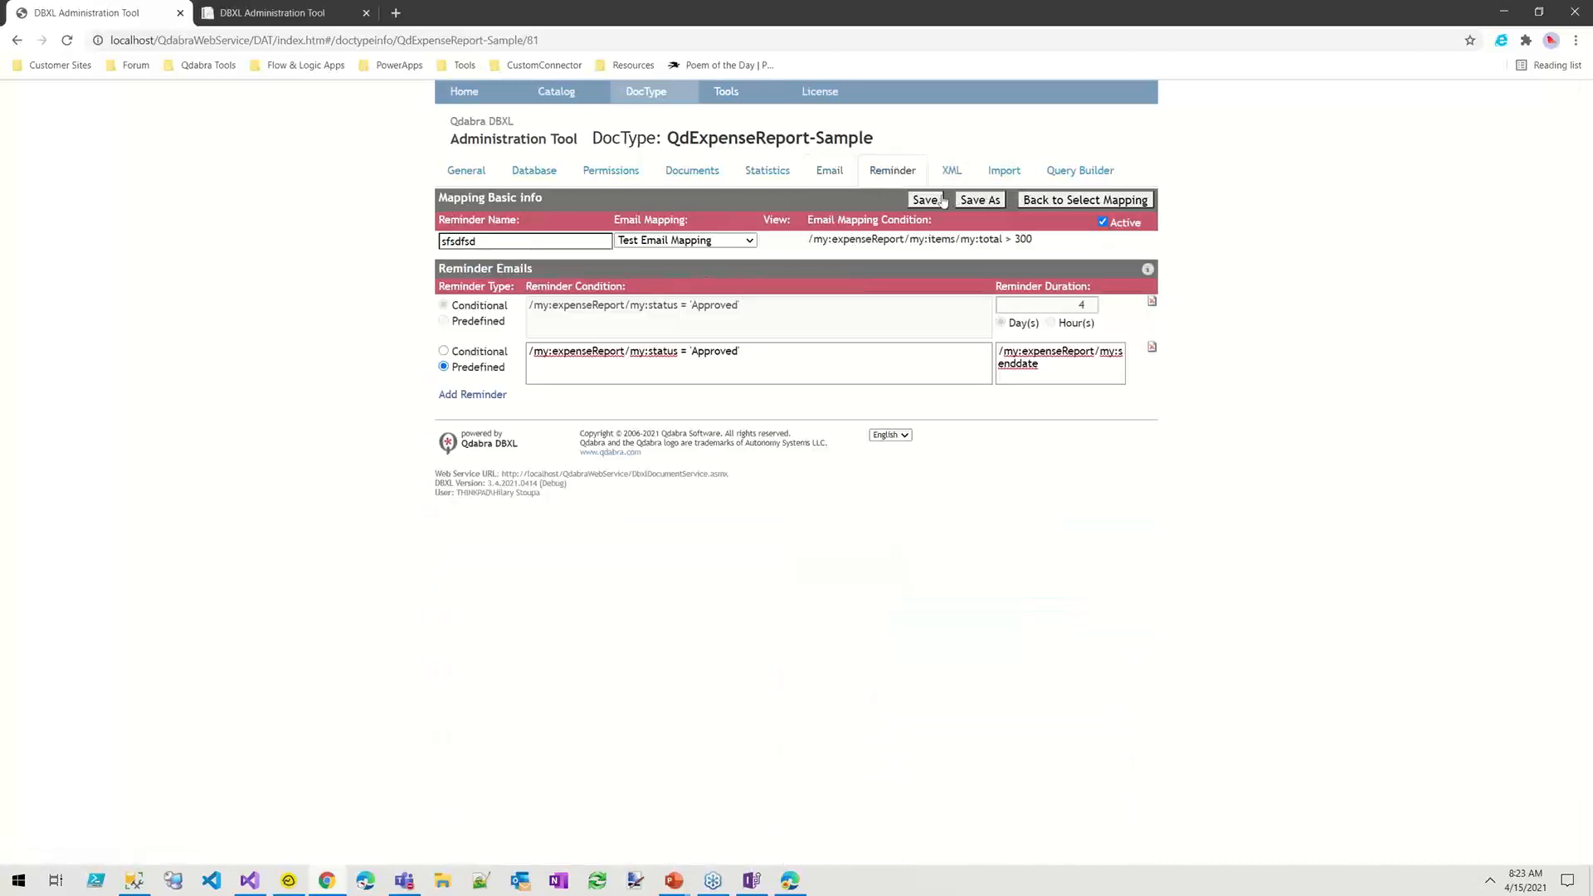
Step: Go back to the mapping list, open the No Init mapping, and check its Active setting
click(1078, 200)
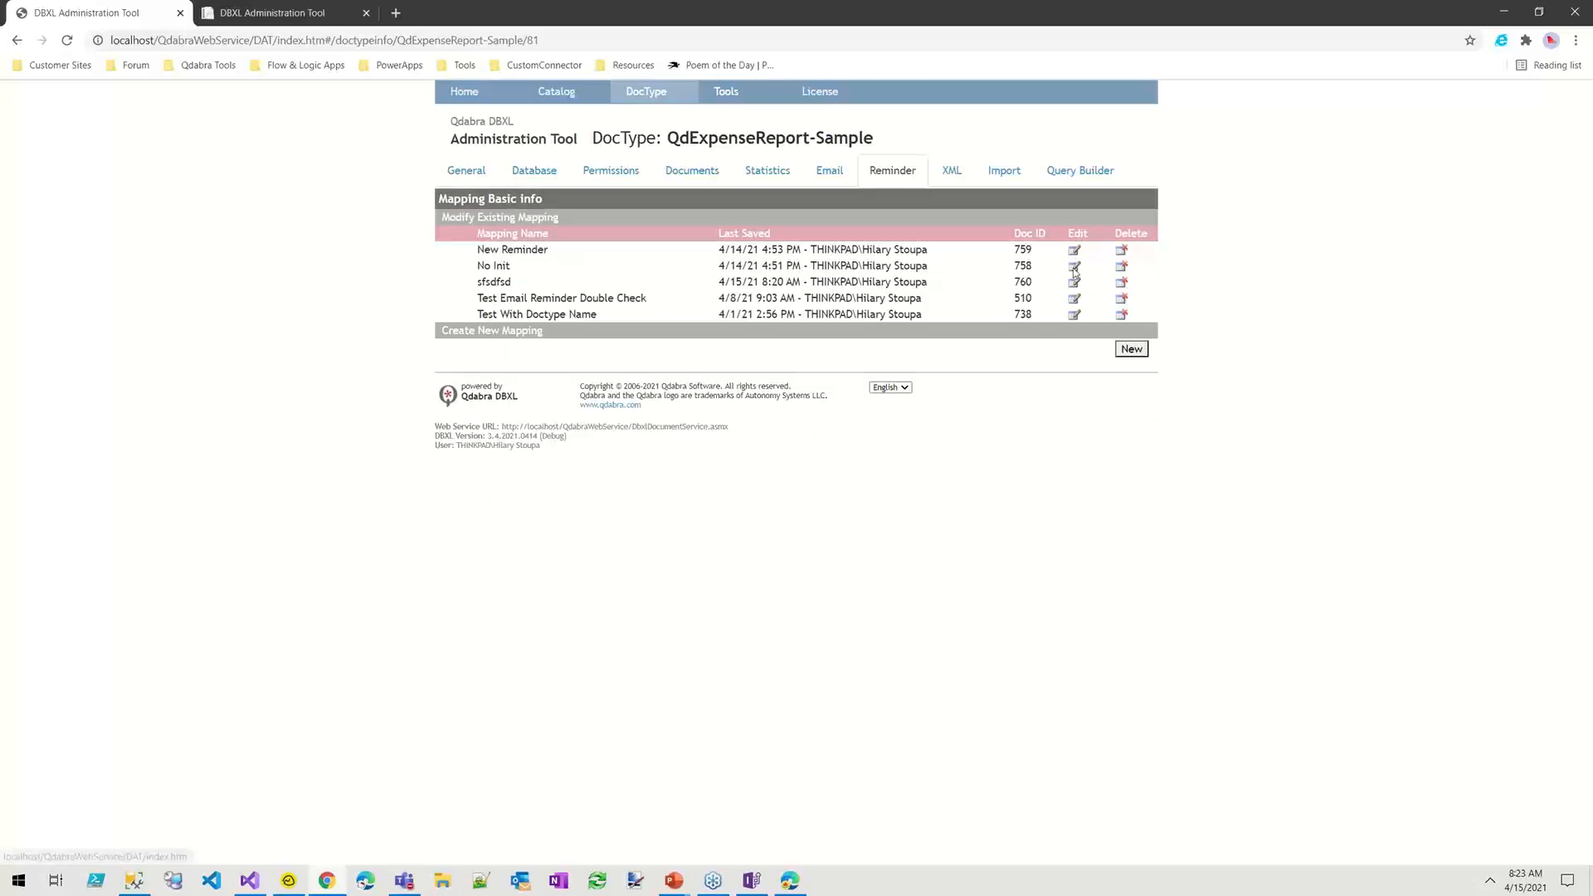
click(1075, 267)
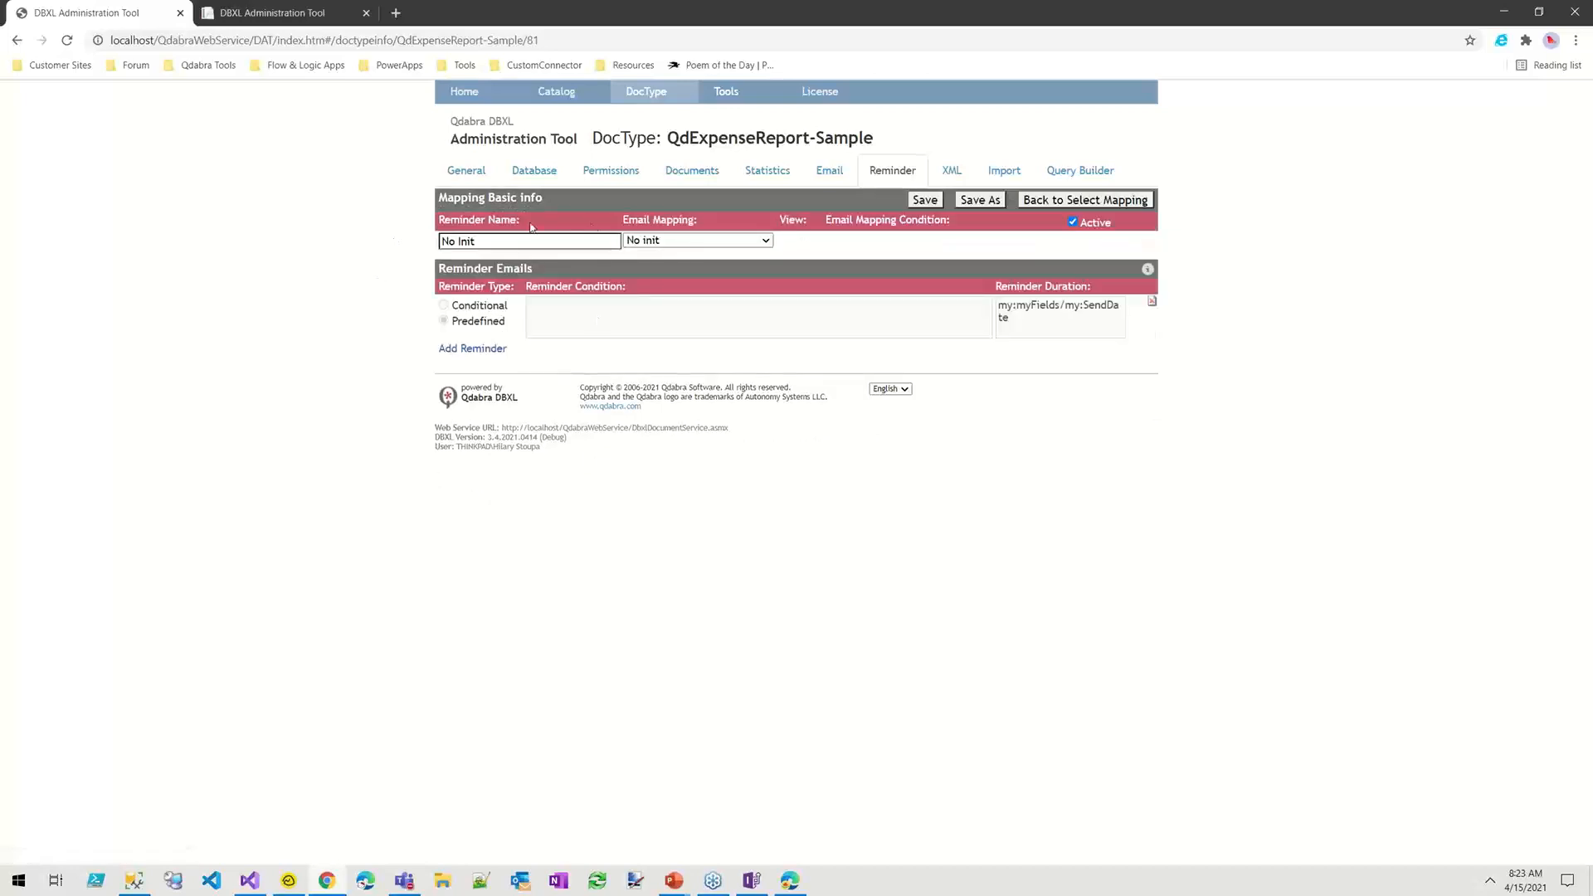
drag(1112, 228, 1052, 229)
click(1570, 464)
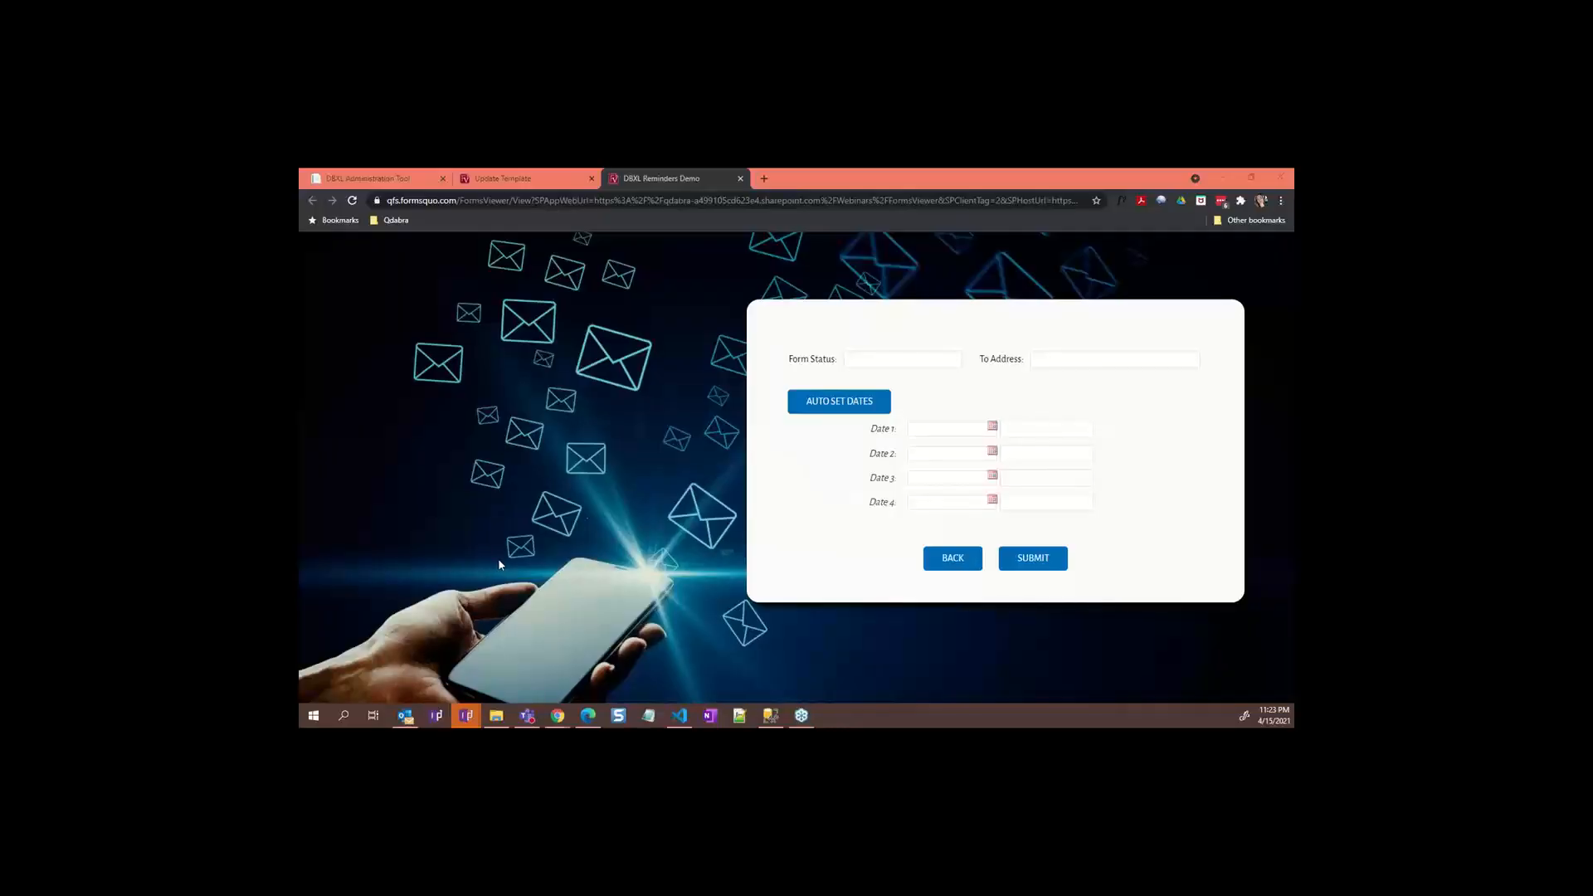
Step: Enter Form Status 'Approved' and the recipient's e-mail address in To Address
click(952, 365)
text(Approved)
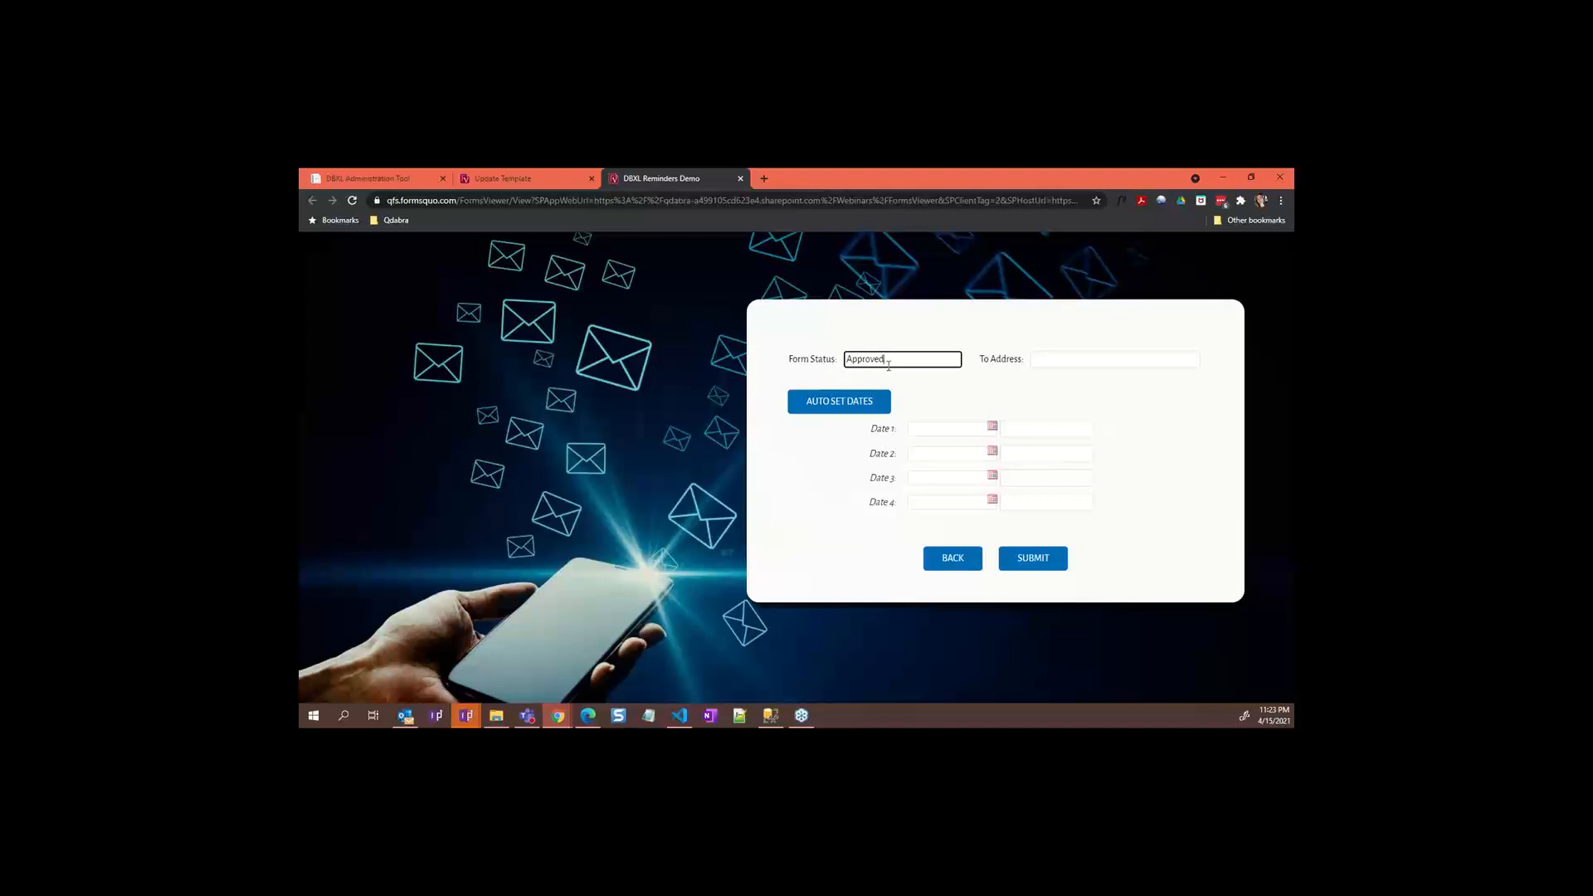
click(1055, 366)
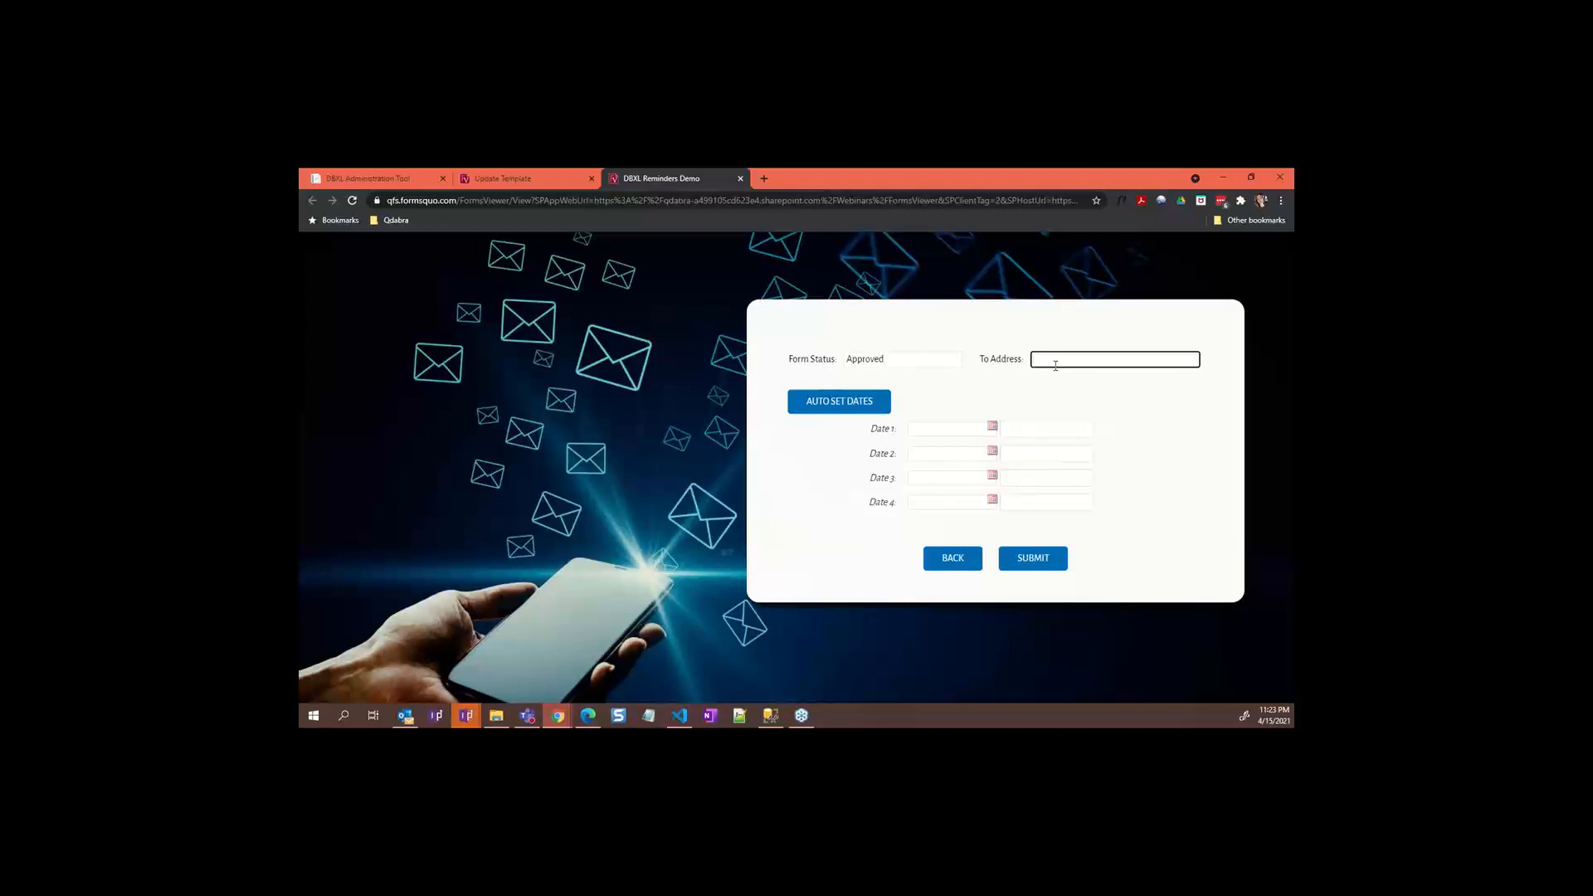
click(994, 429)
Step: Set Date 1 to 4/15/2021 08:00 AM and Date 2 to 4/22/2021
click(993, 428)
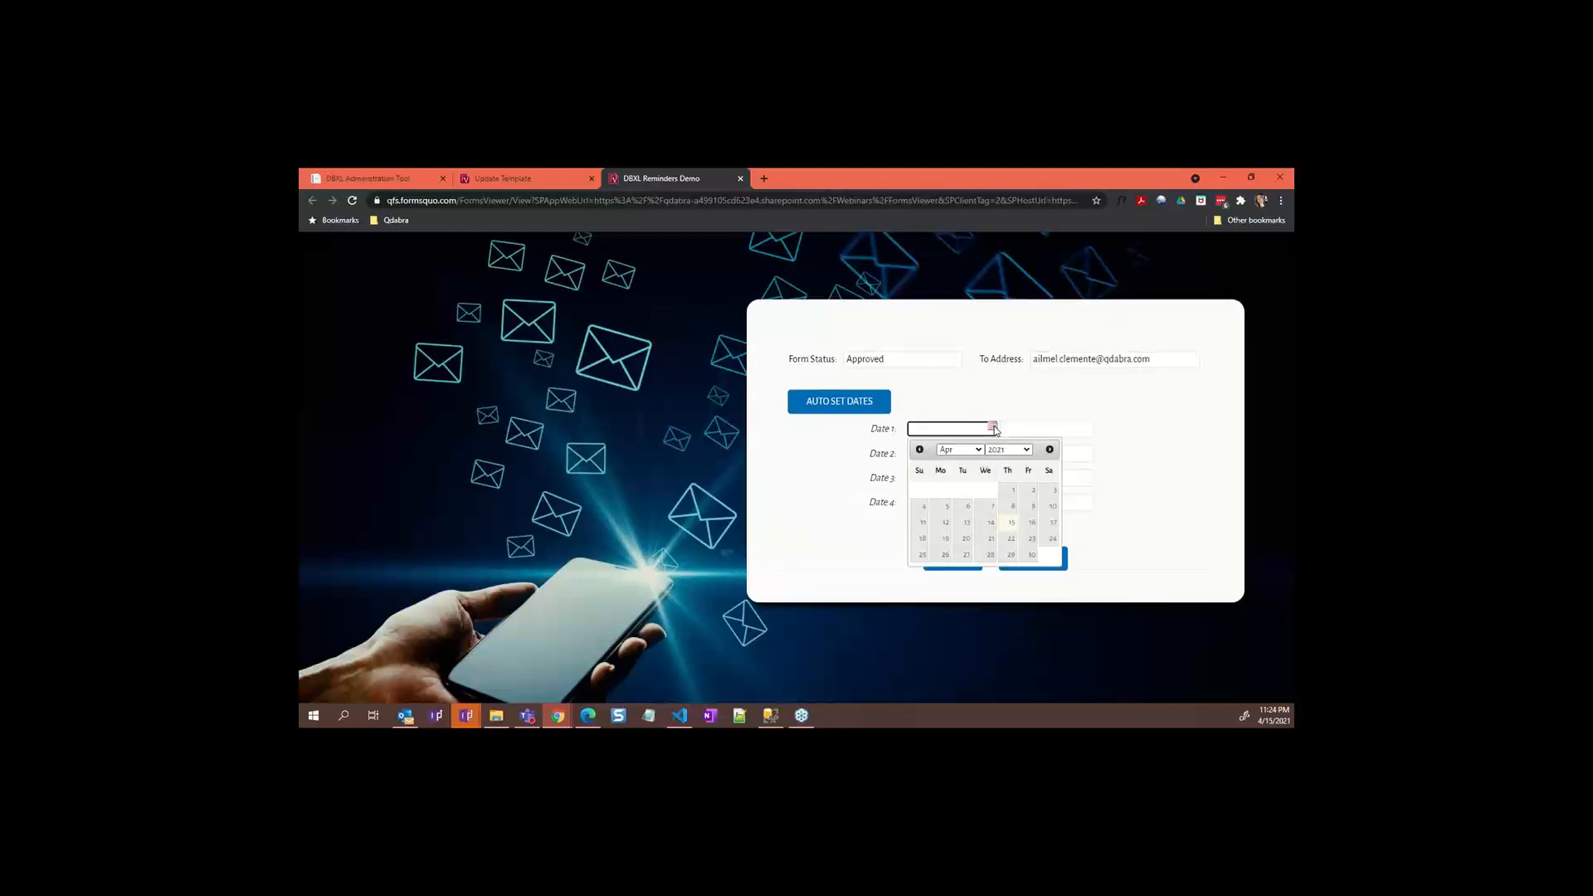
click(1028, 525)
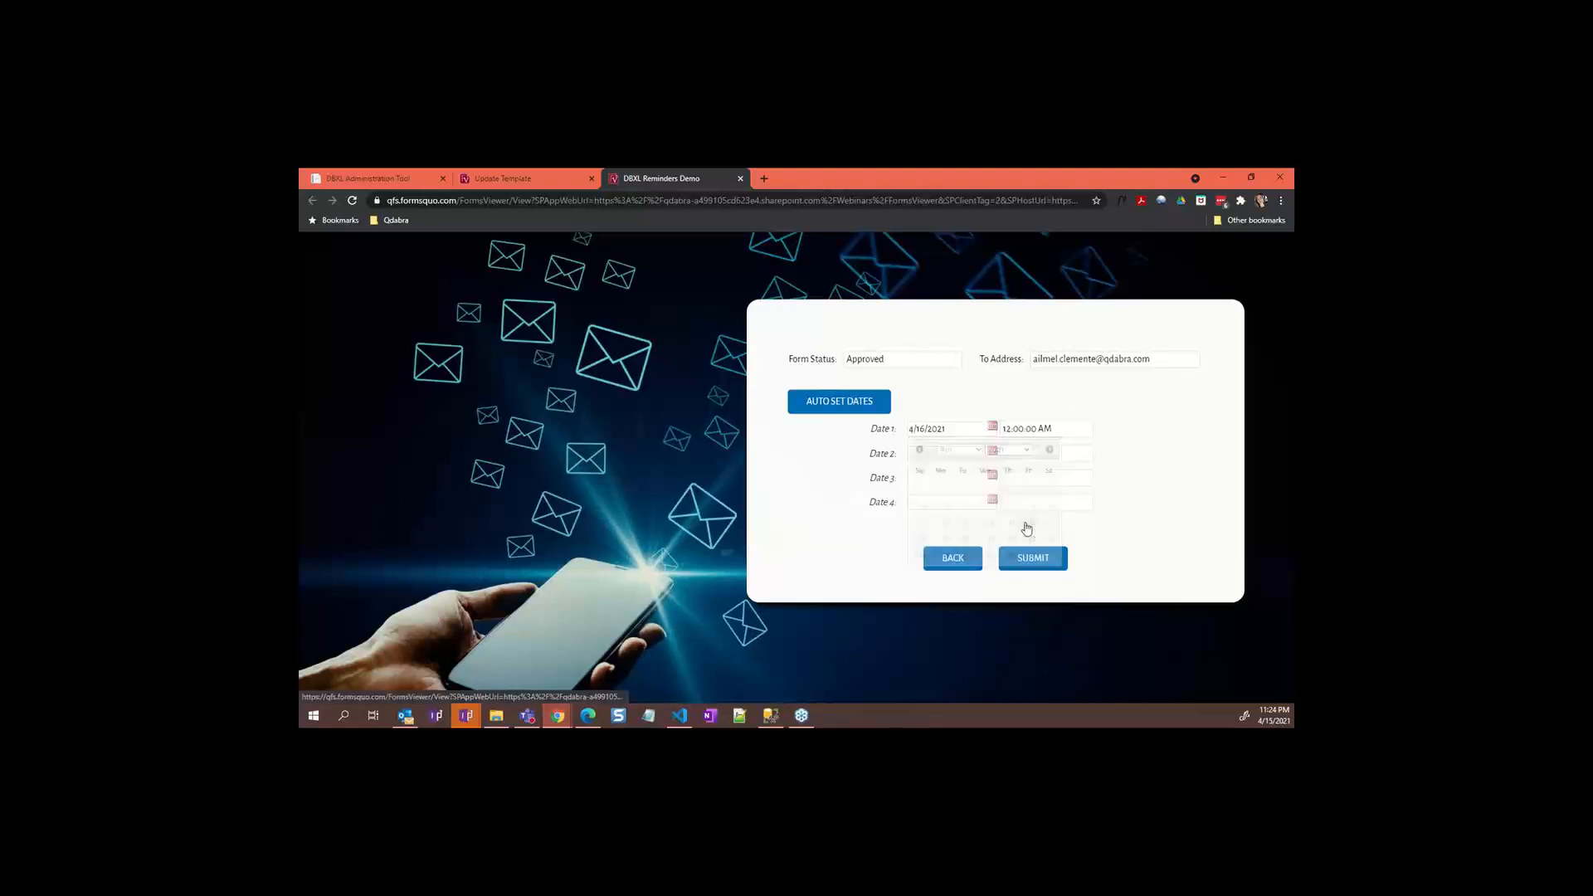
click(993, 452)
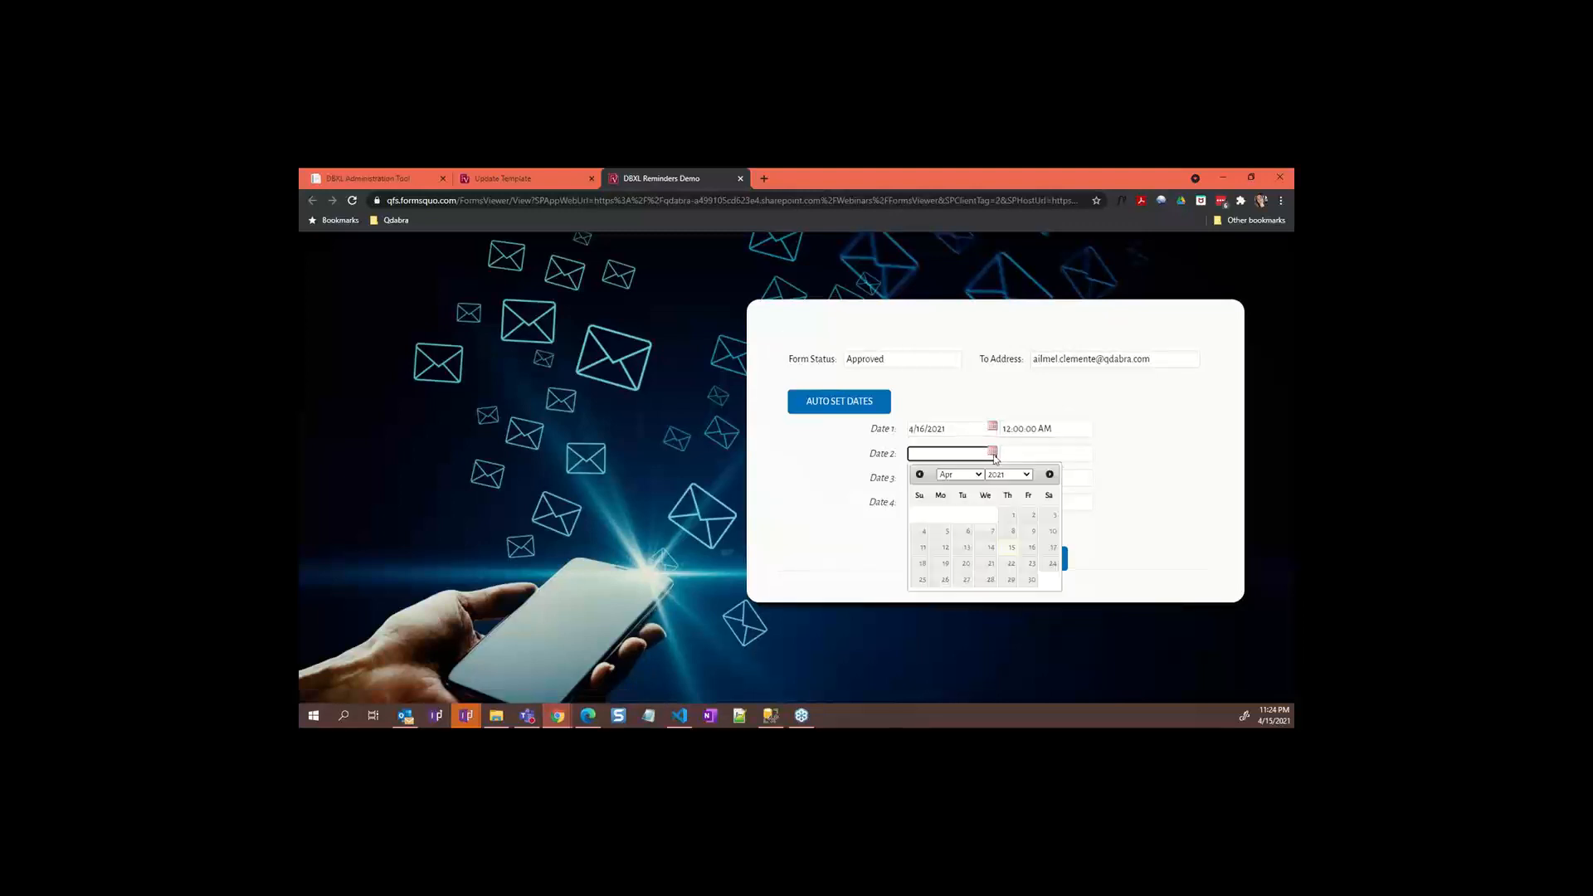
click(1006, 564)
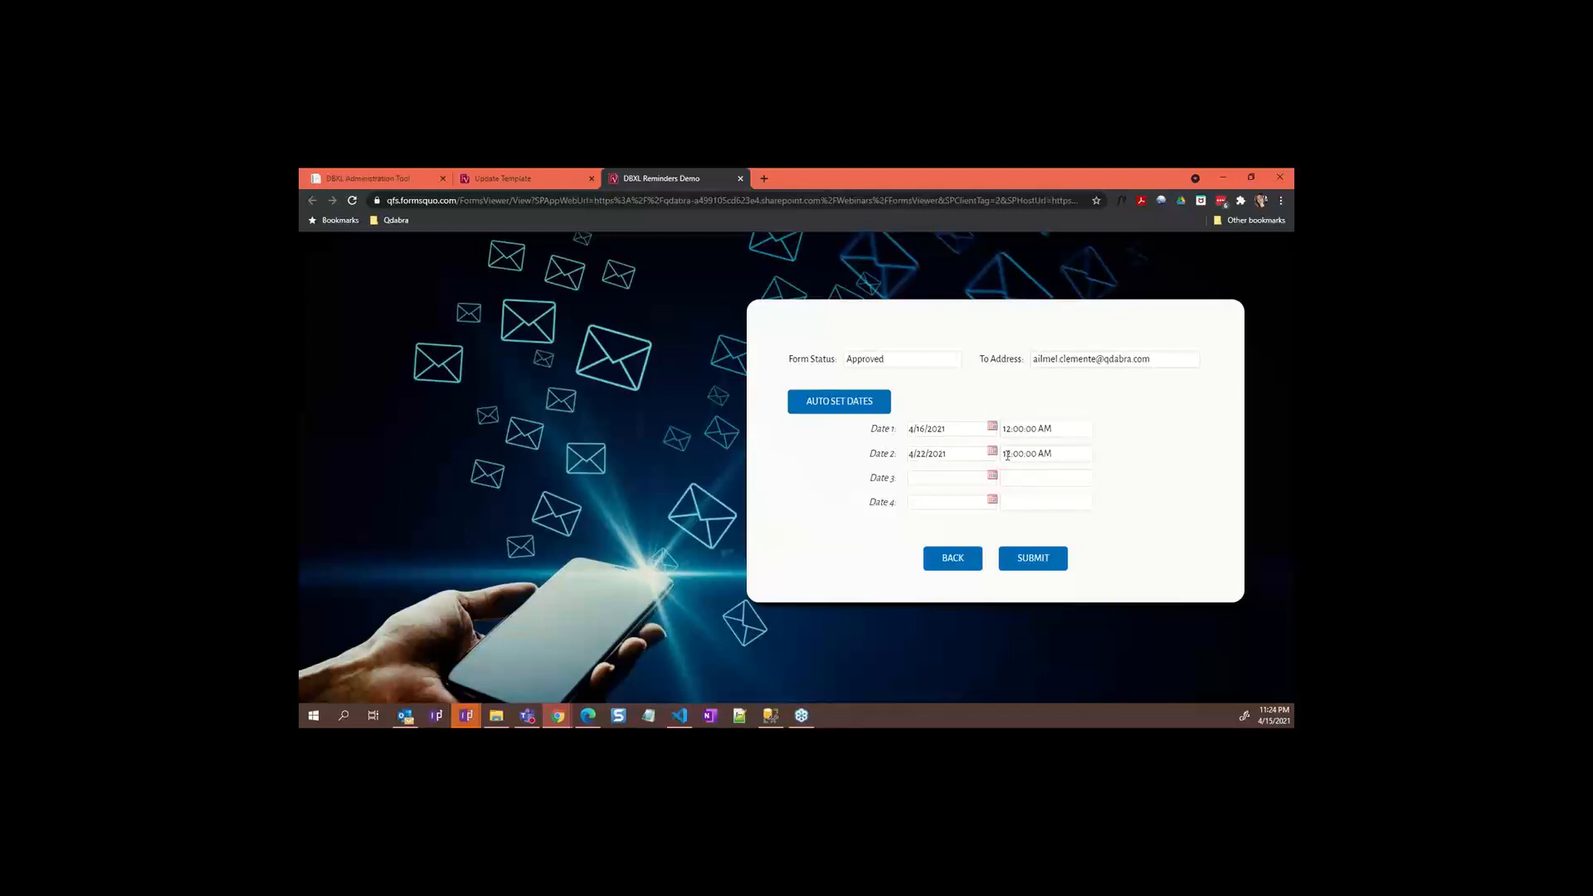
double_click(1017, 428)
click(1009, 430)
key(BackSpace)
key(Delete)
text(8)
click(1031, 448)
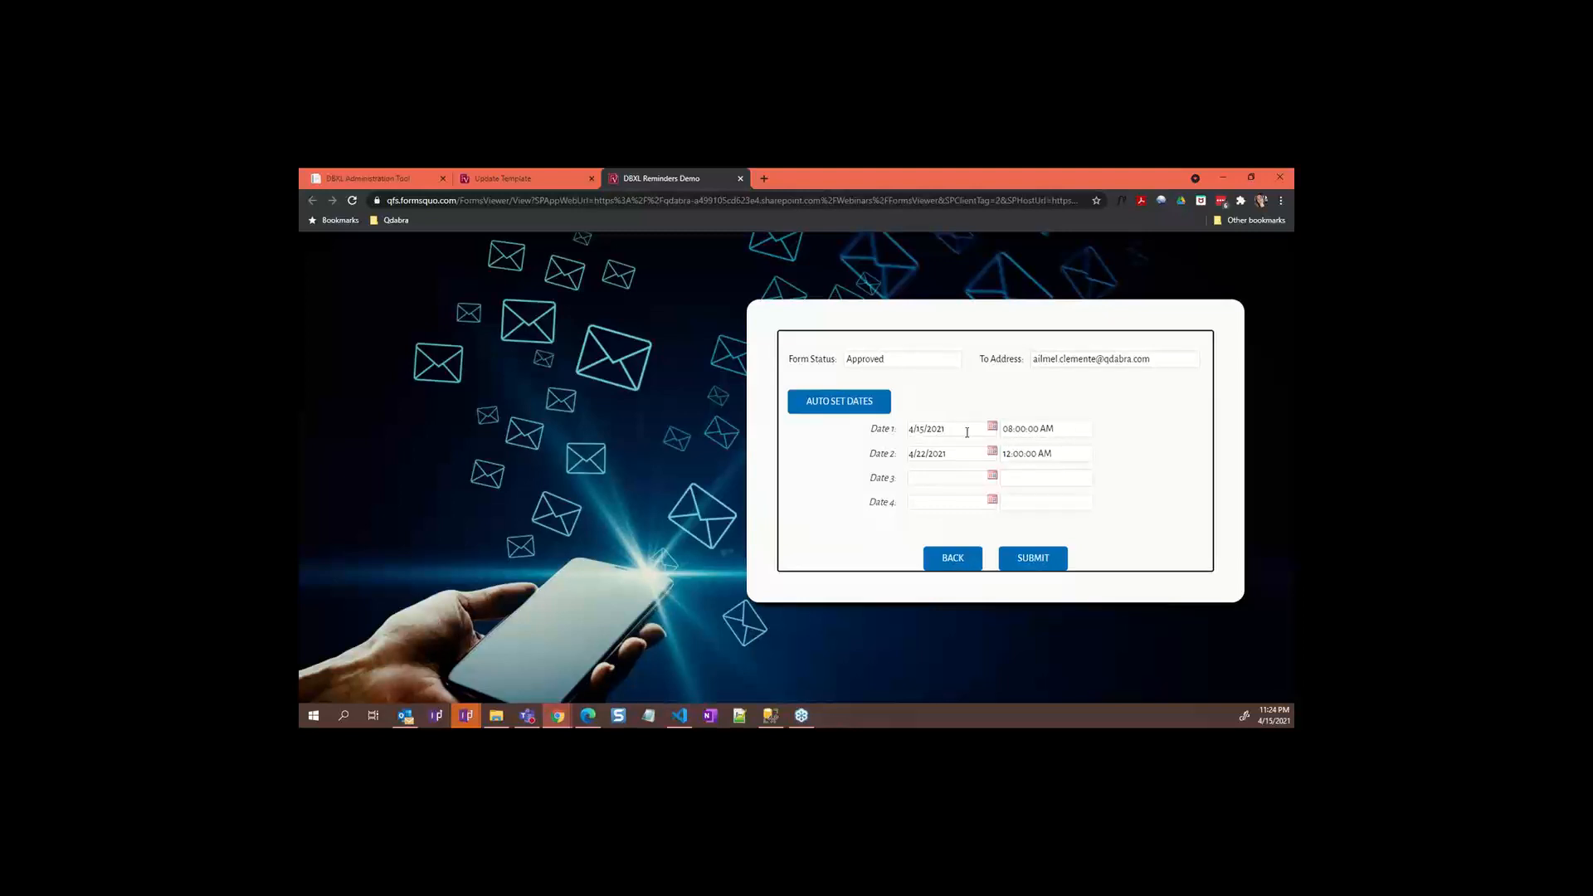
Step: Auto-fill all four dates with 4/15/2021 times and submit the approved form
click(992, 427)
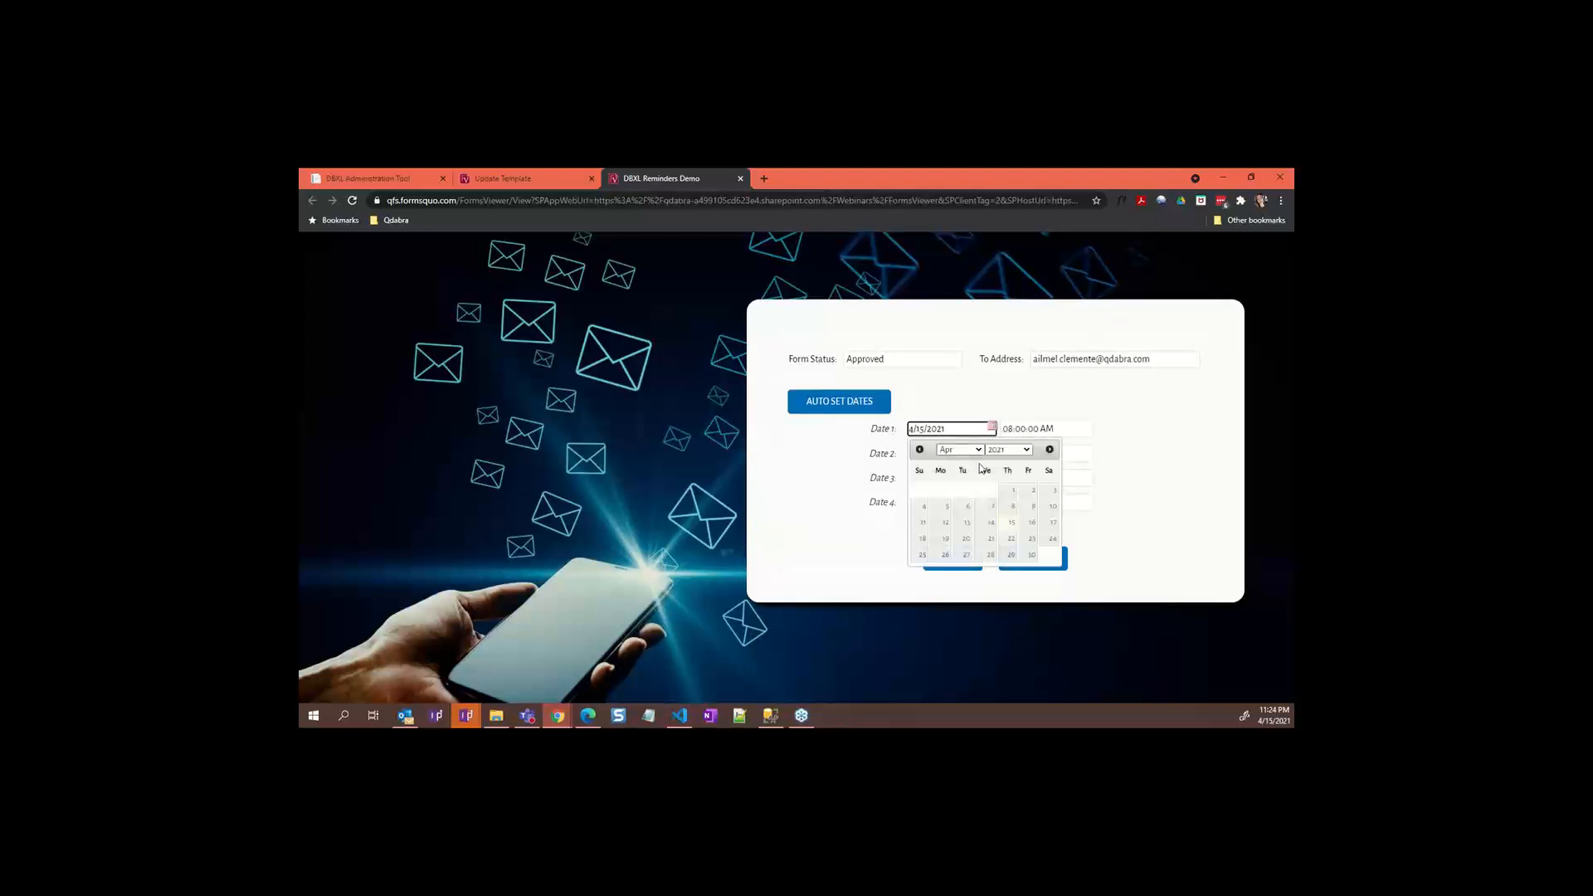
click(1032, 524)
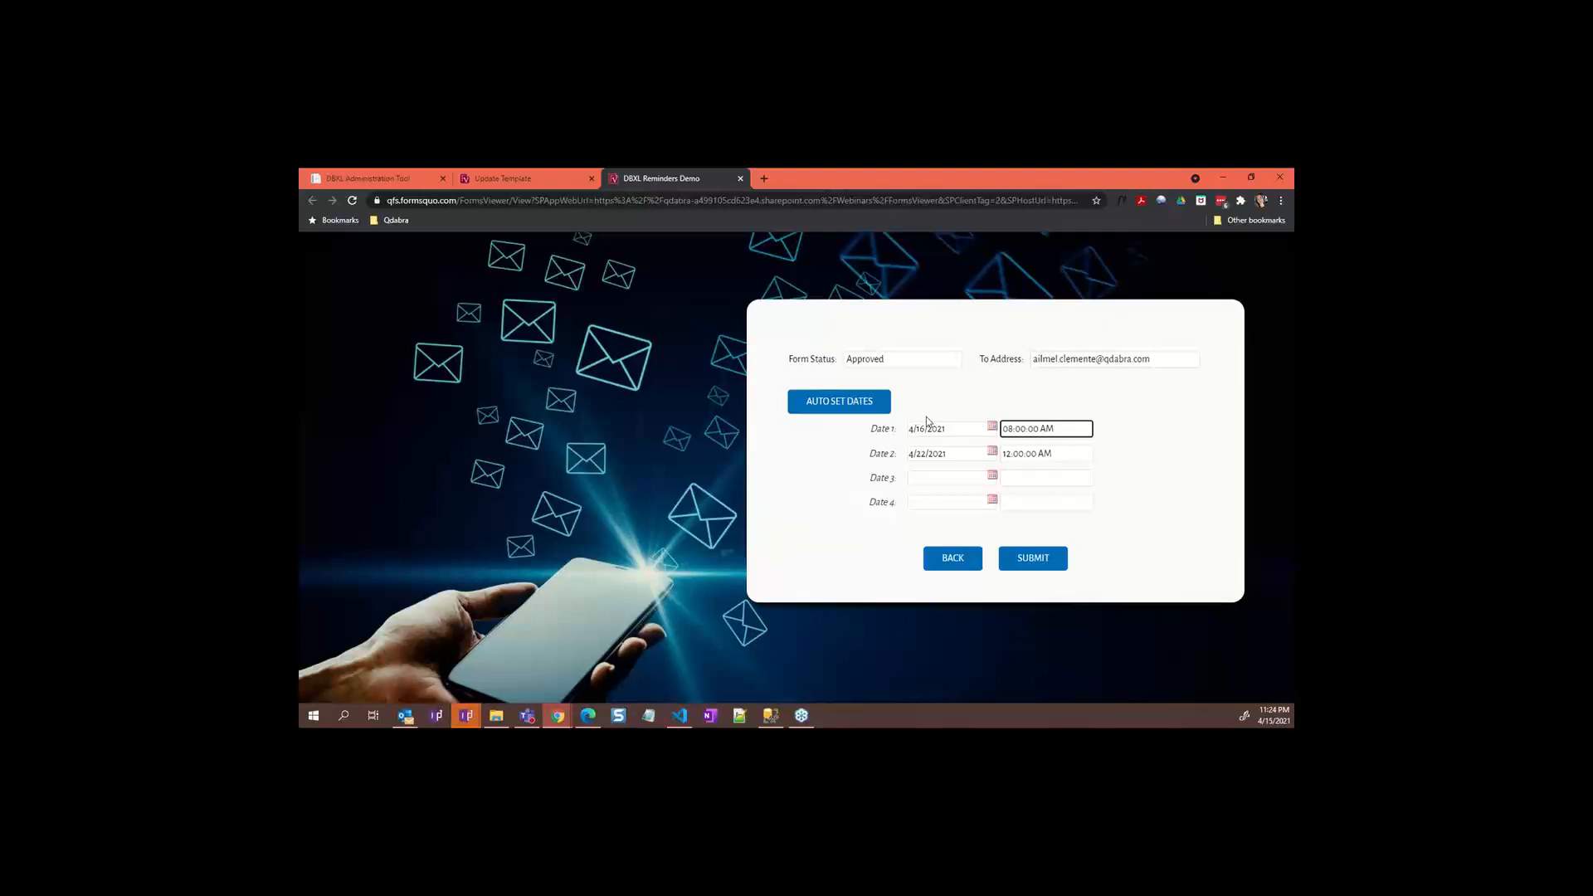
click(883, 408)
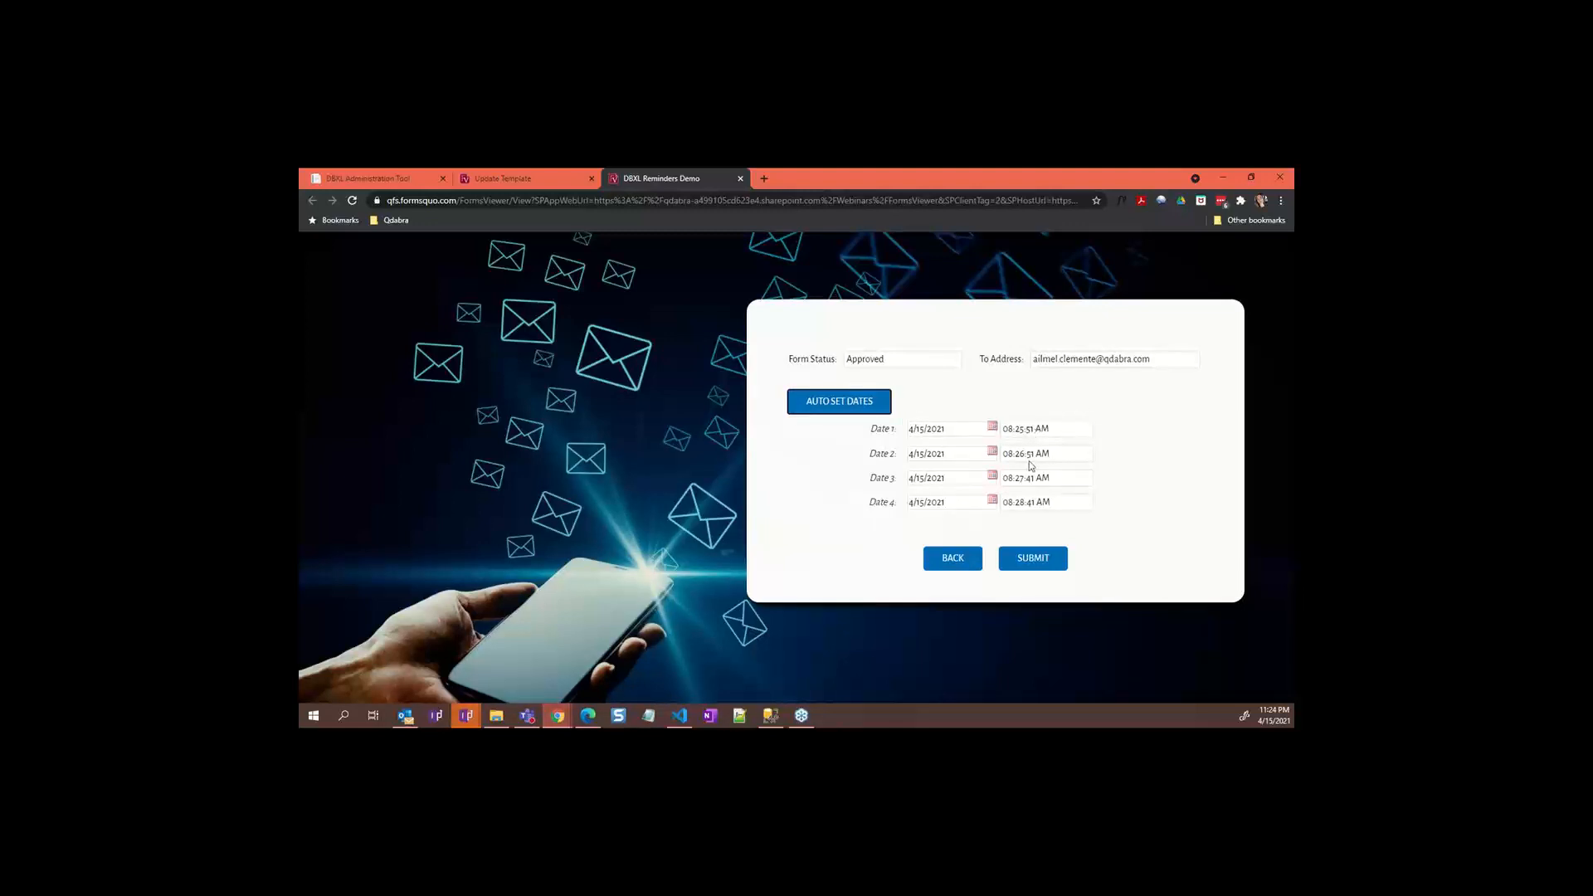
click(1034, 559)
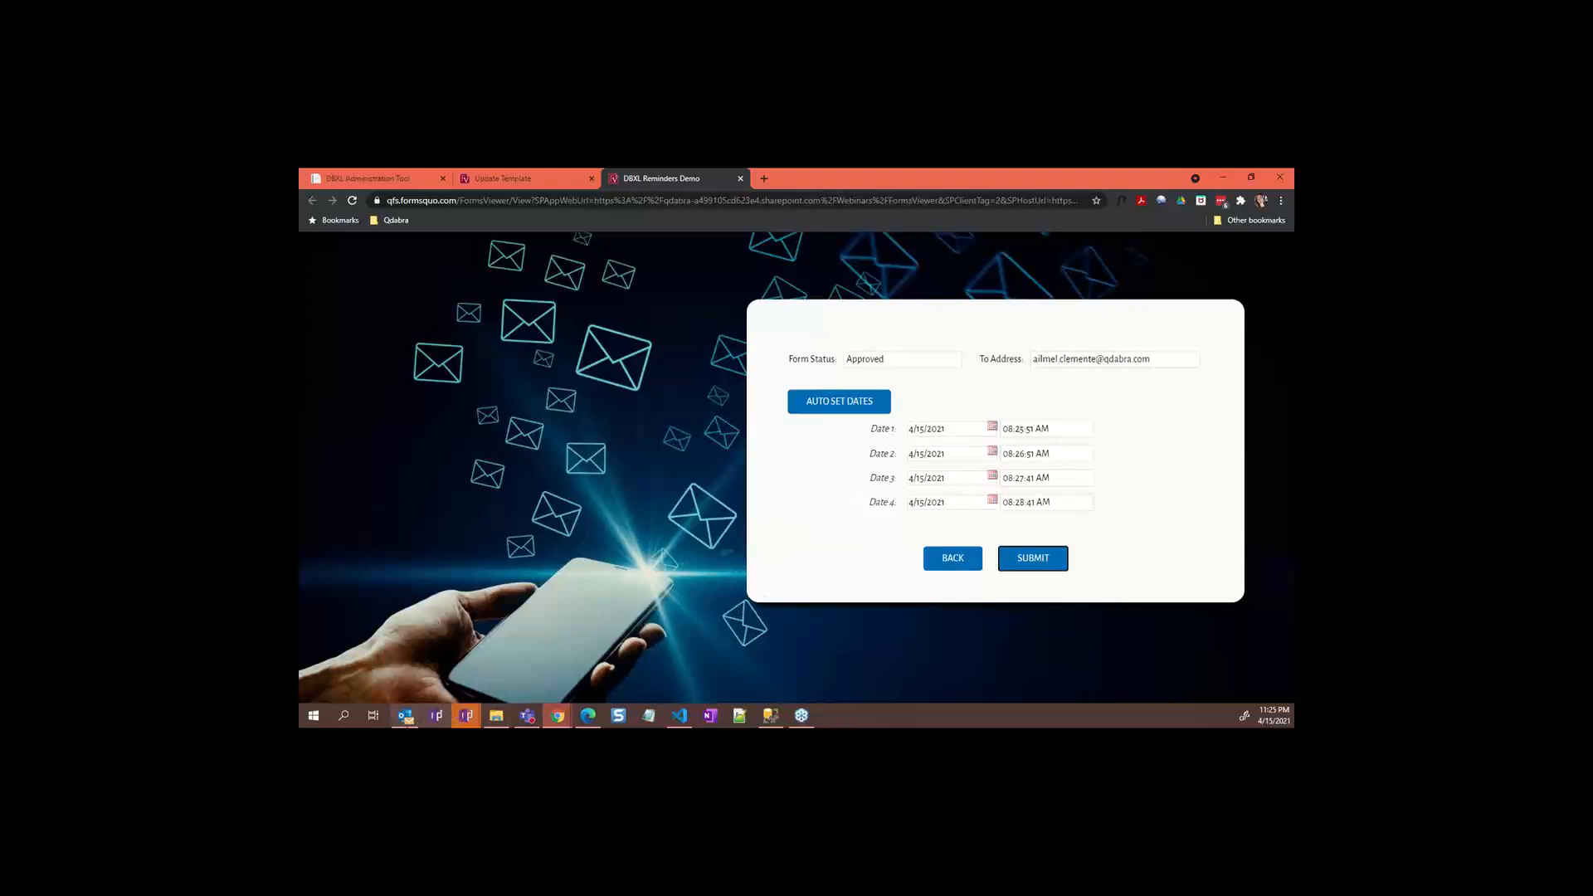
mouse_move(405, 715)
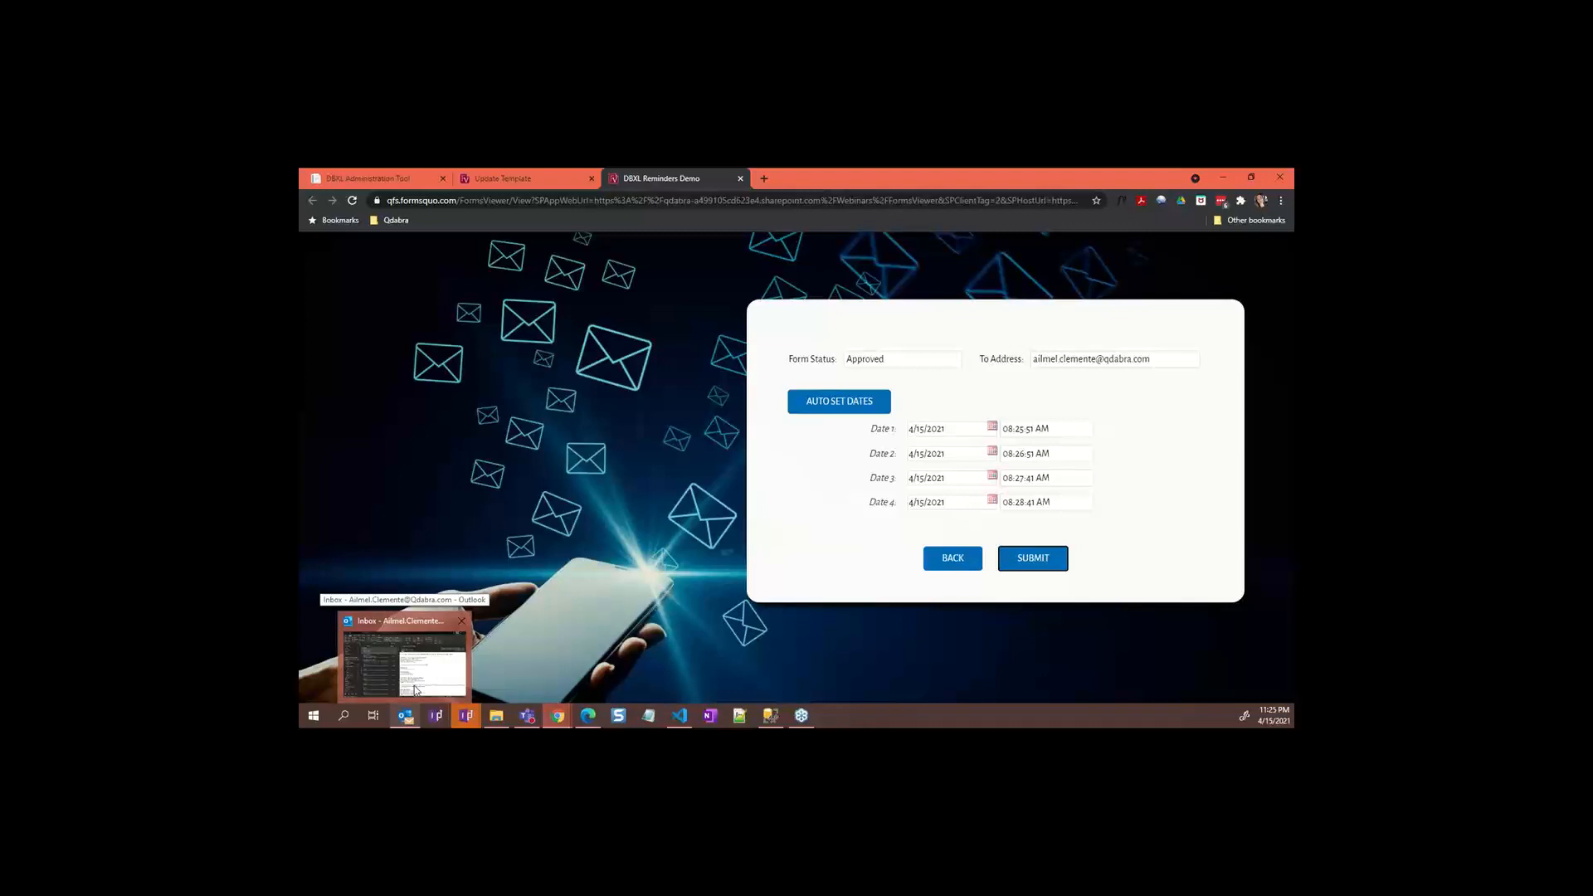
Step: Check the Outlook inbox and open the new Qdabra Support 'Reminder' email from 11:26 PM
click(414, 687)
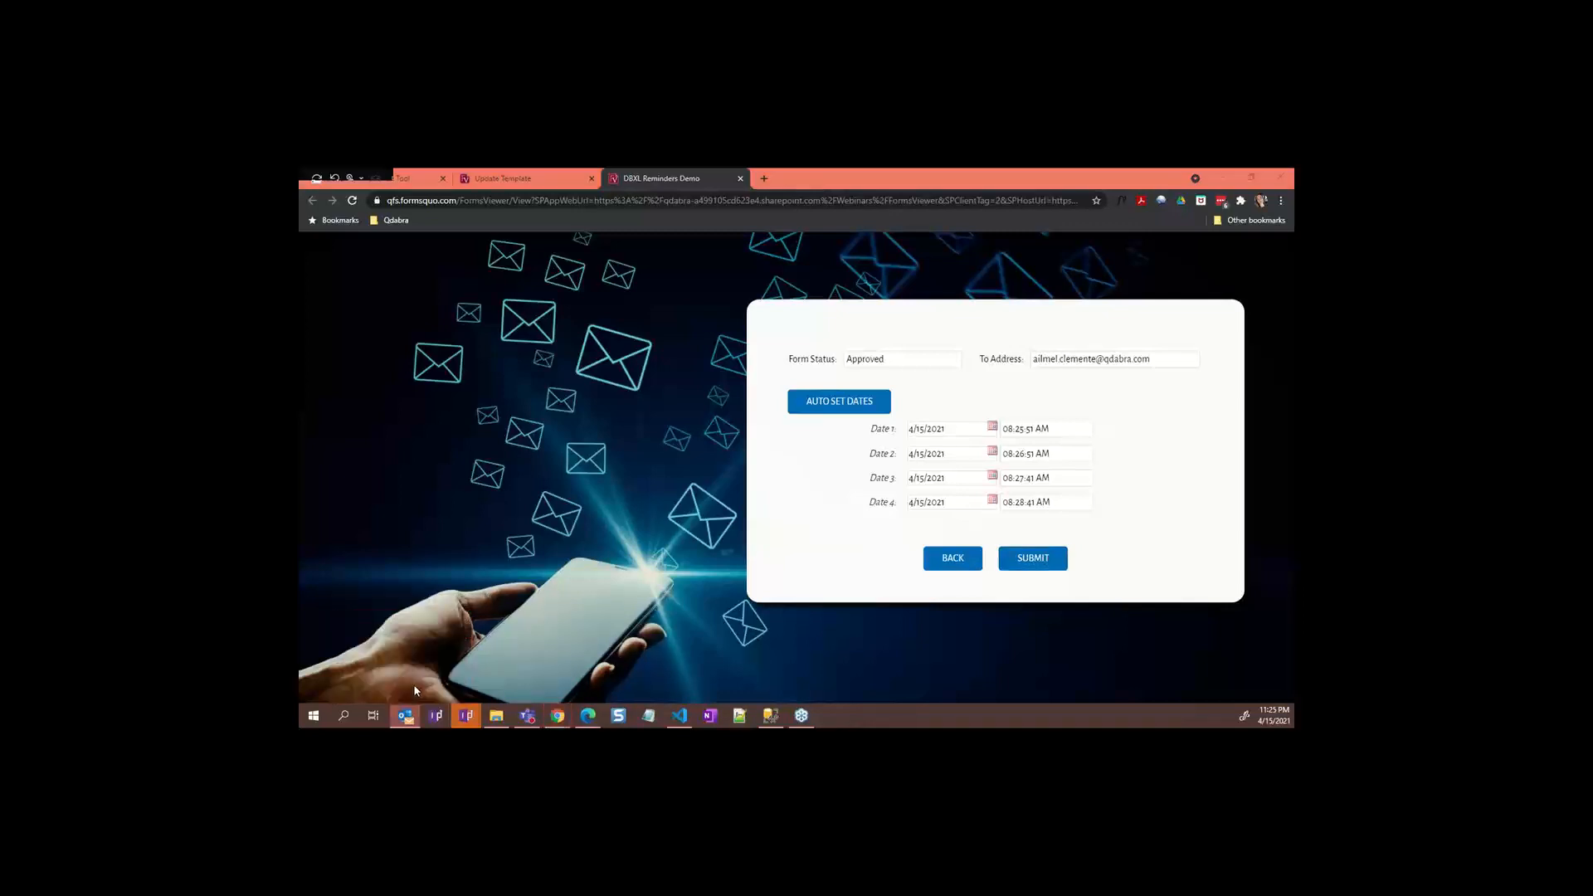
click(581, 378)
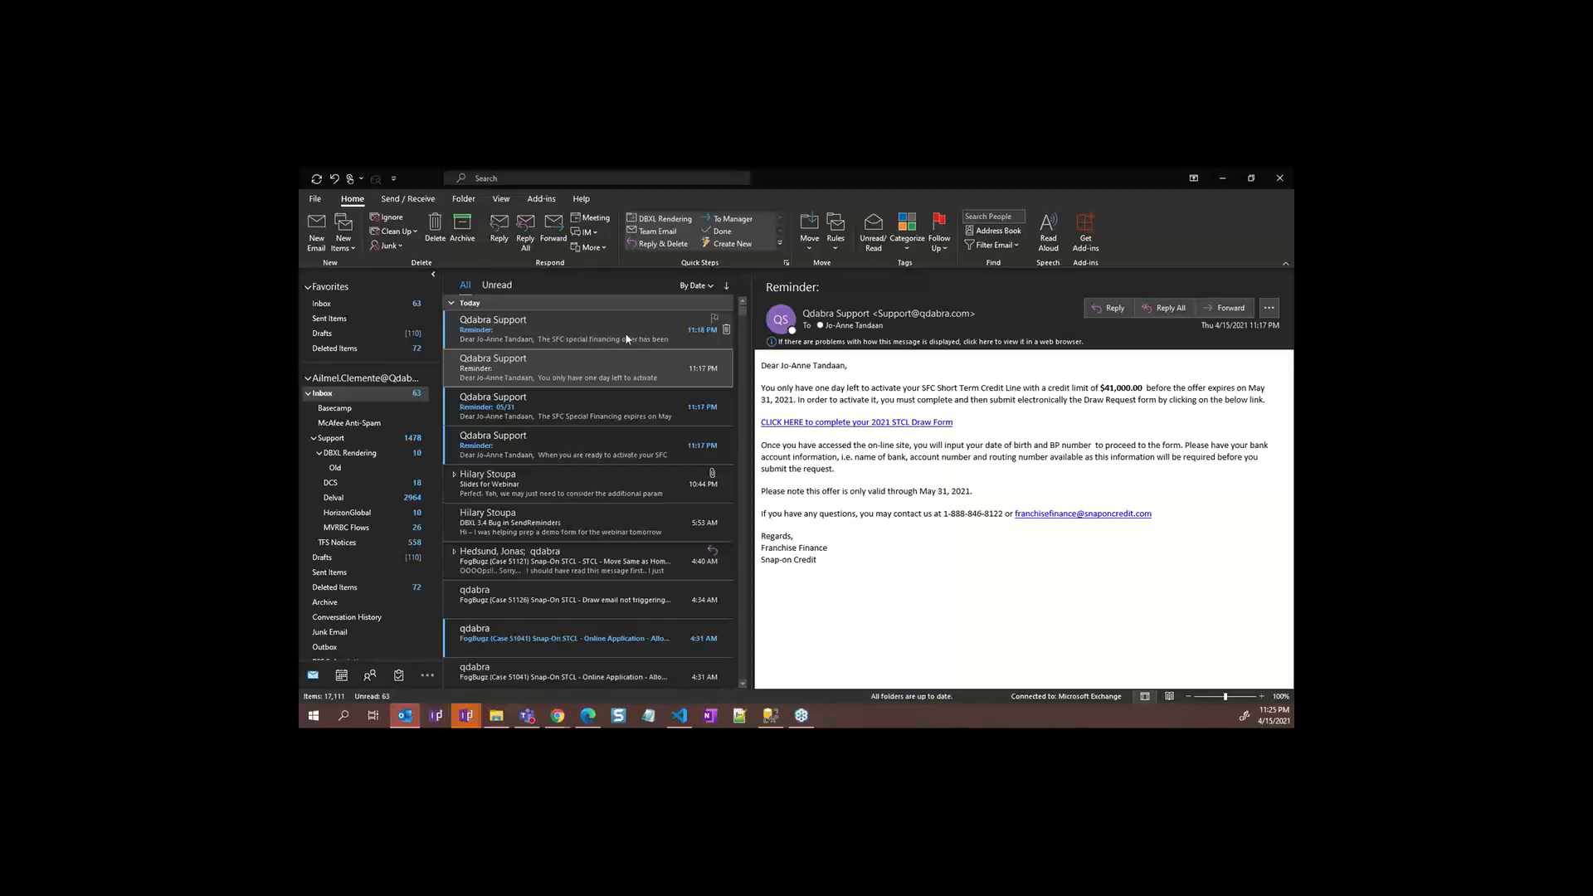
key(alt+Tab)
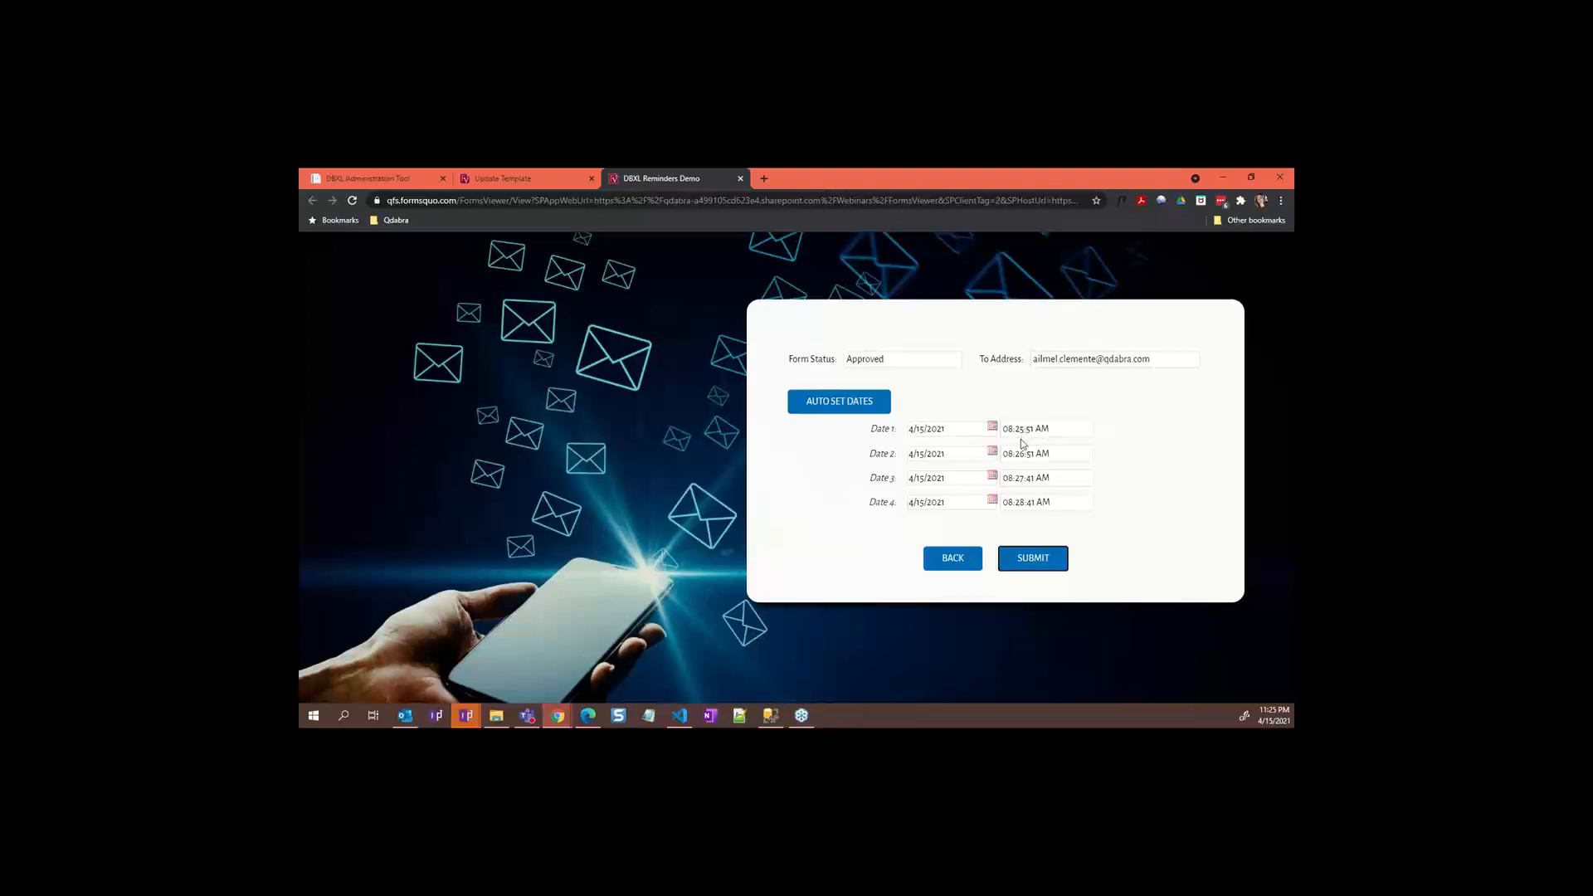
key(alt+Tab)
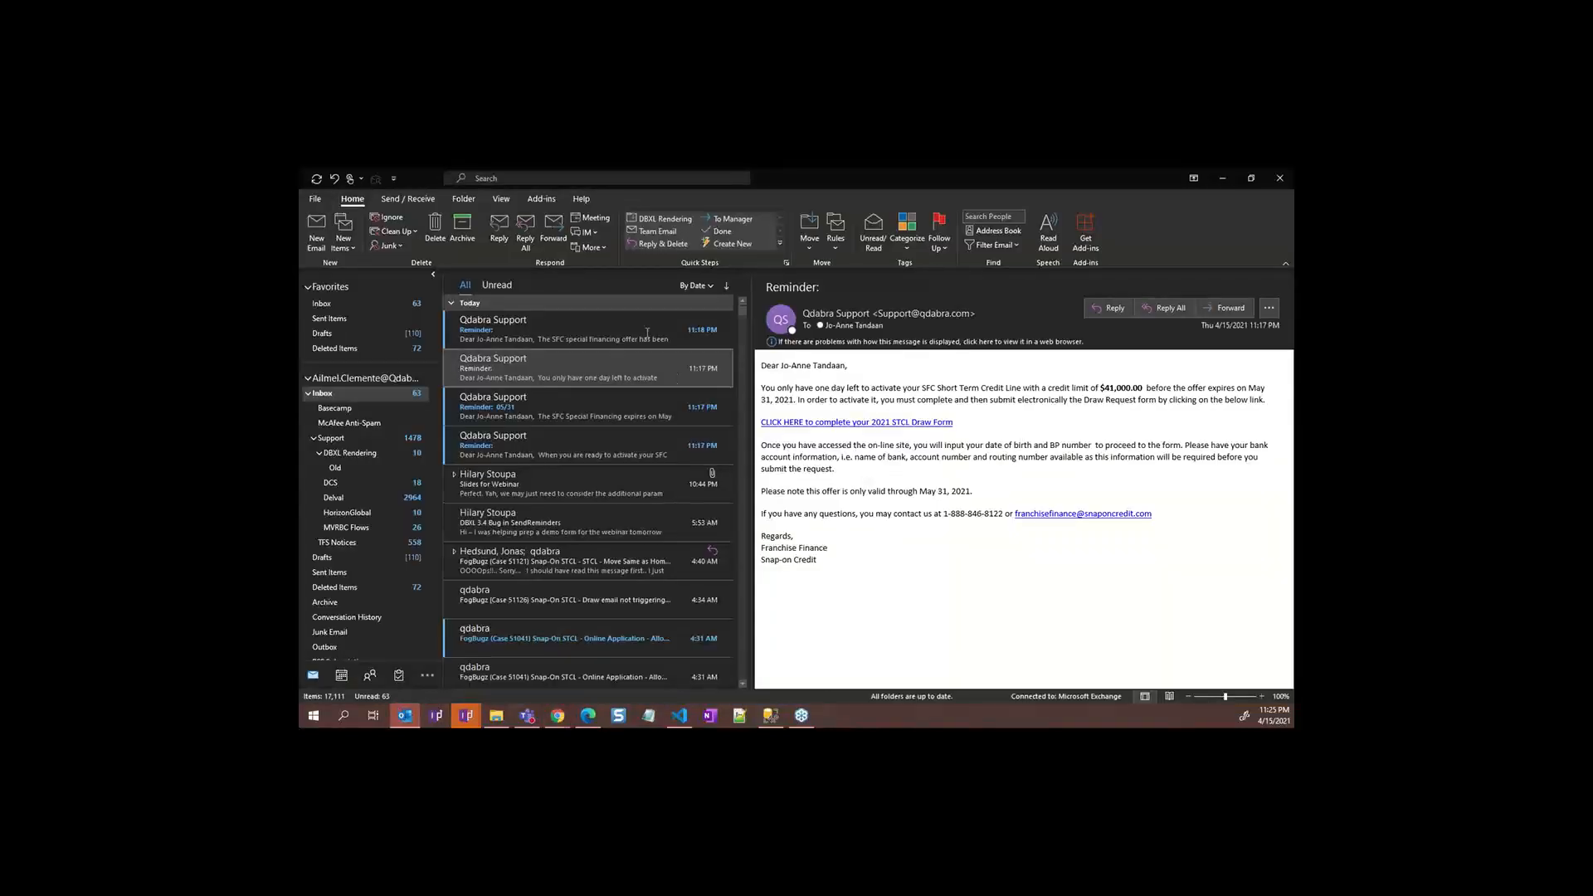
click(647, 333)
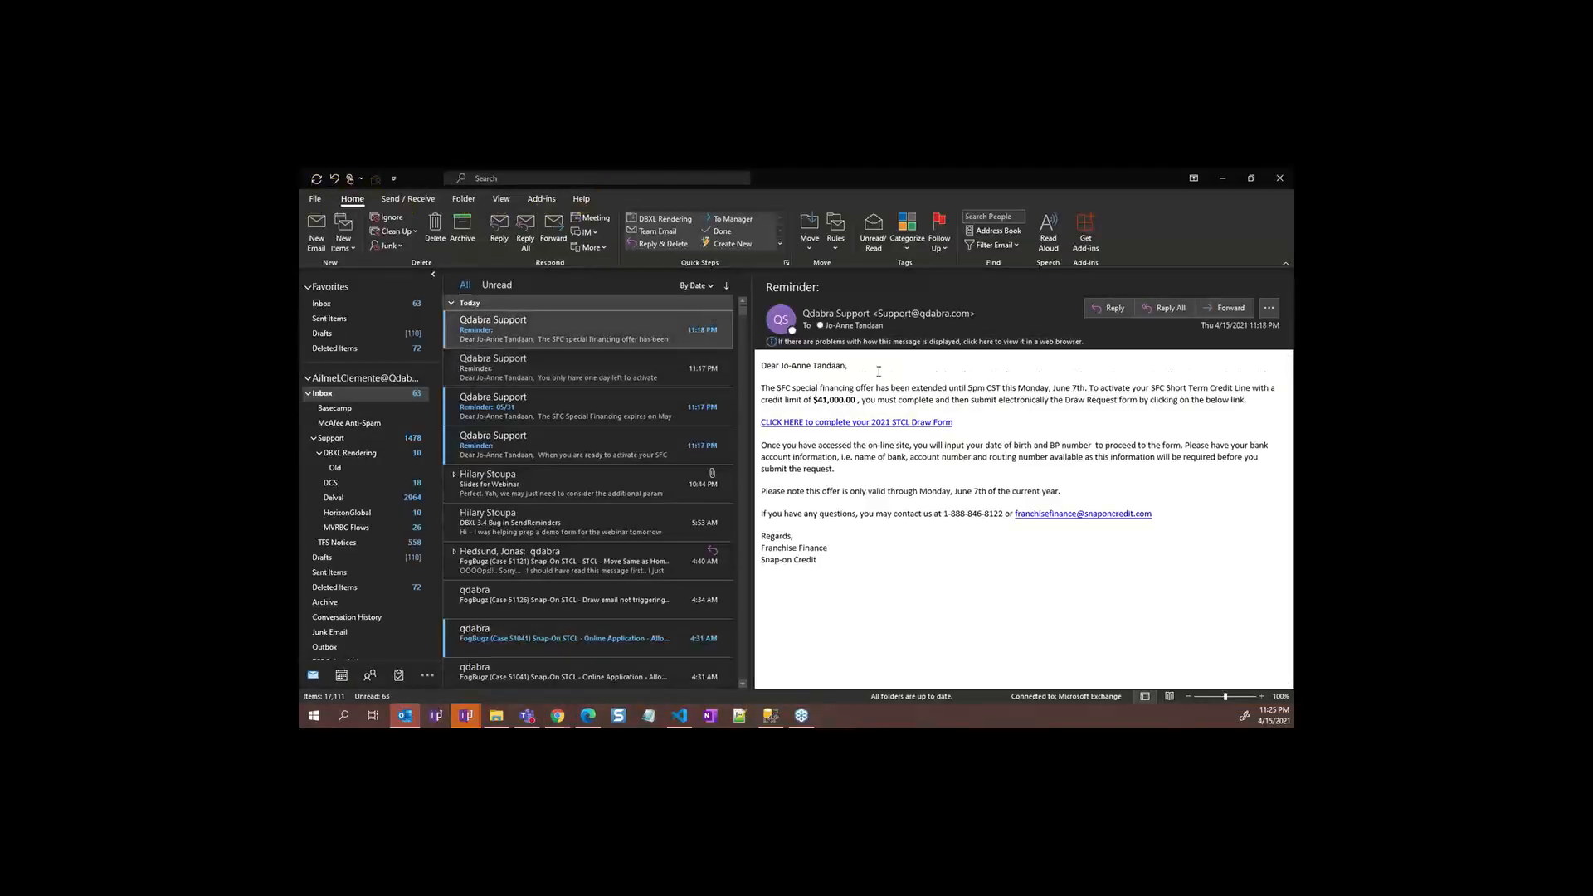
key(alt+Tab)
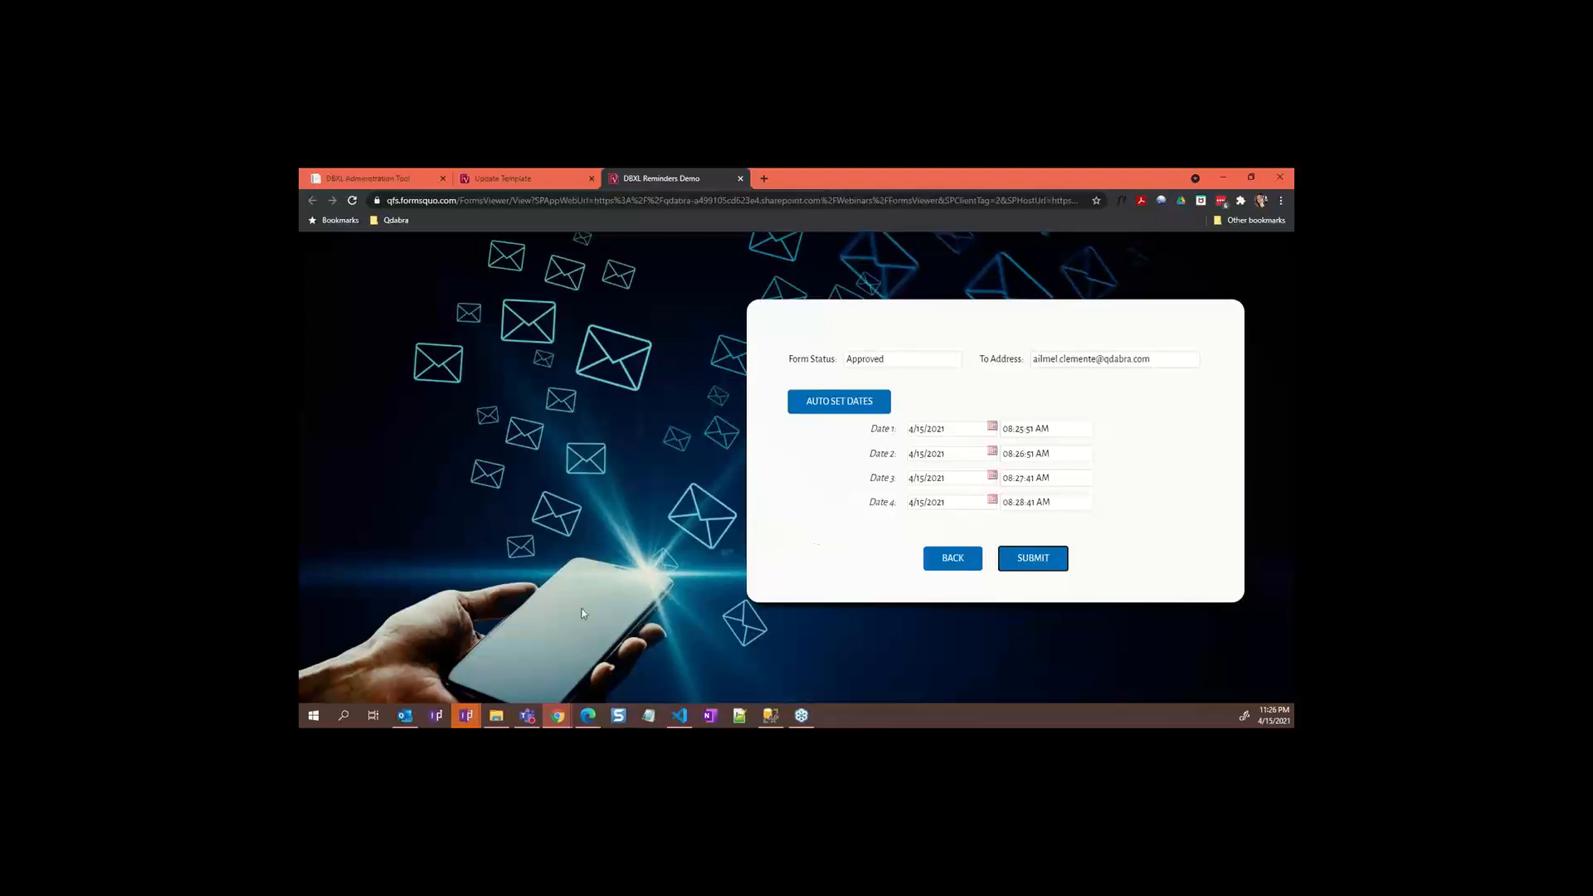
click(412, 718)
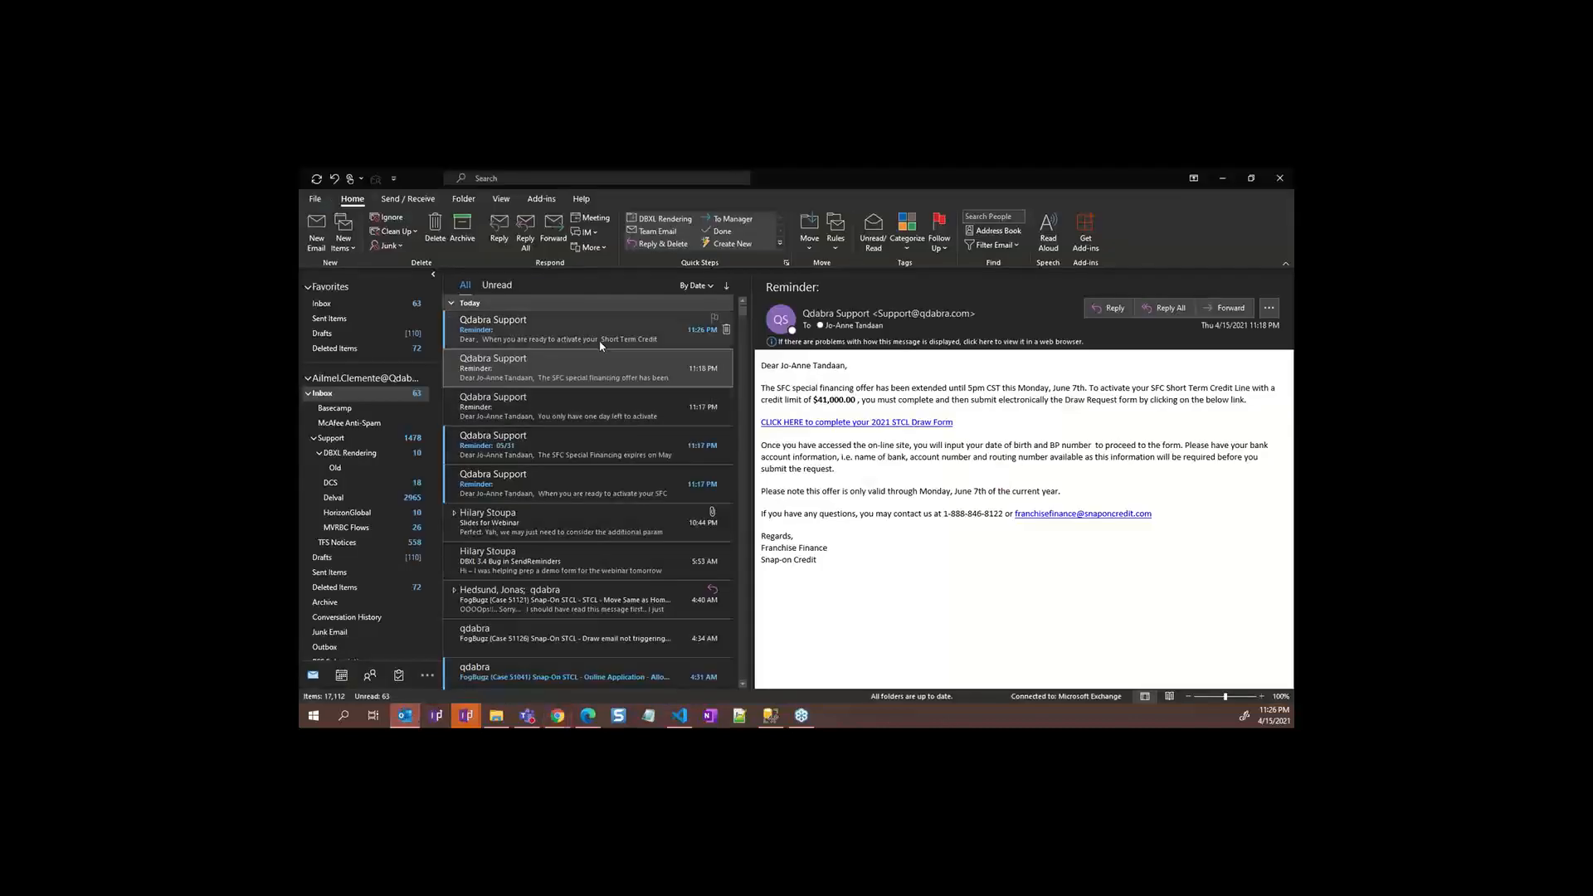
click(598, 340)
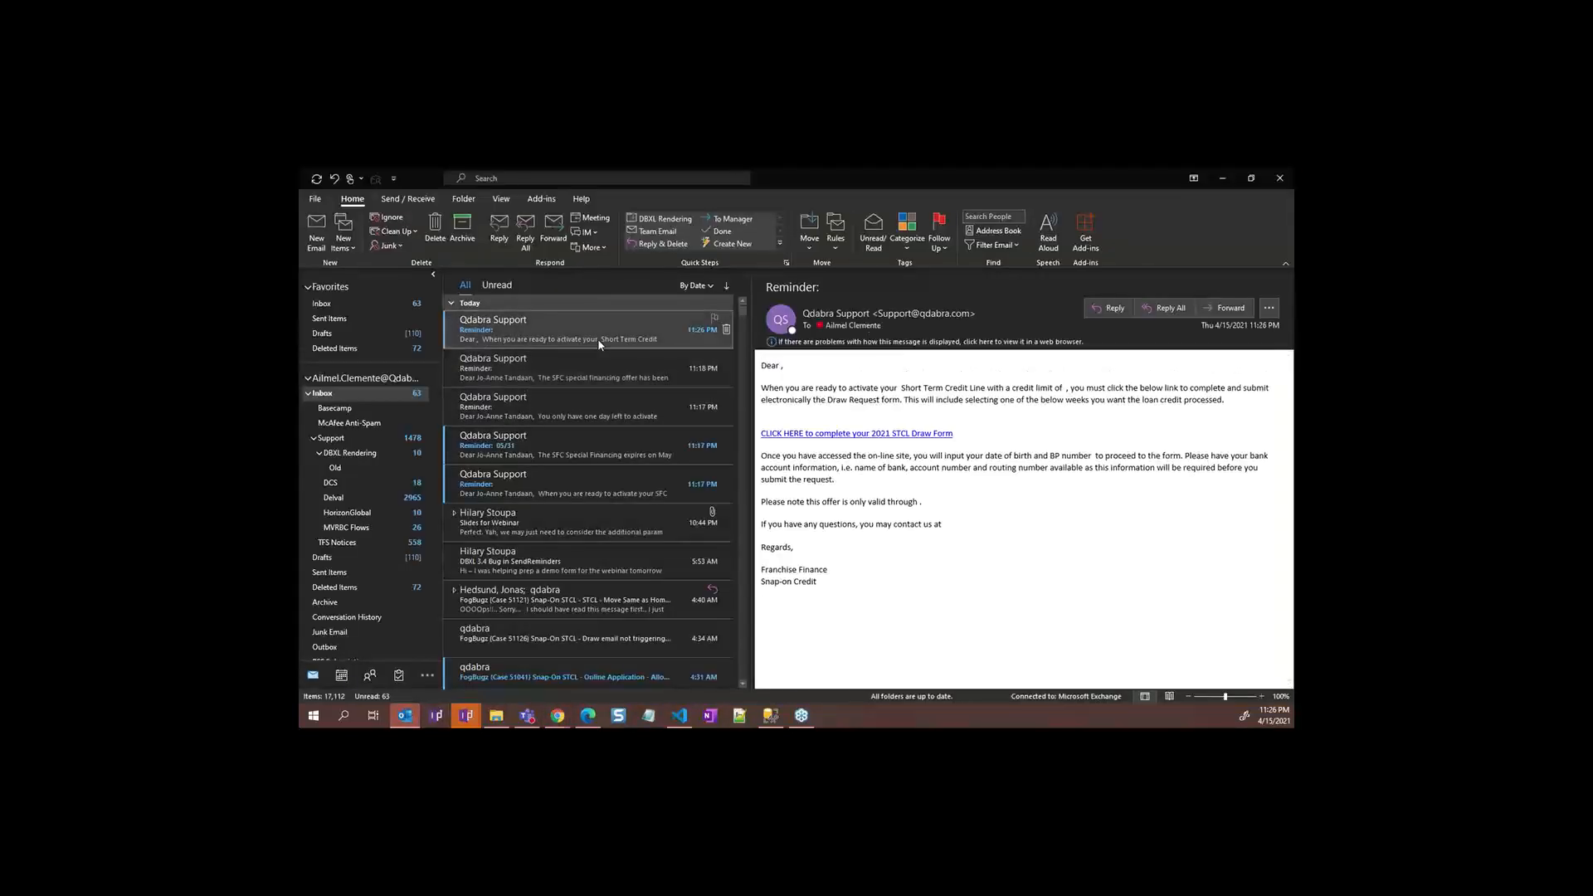